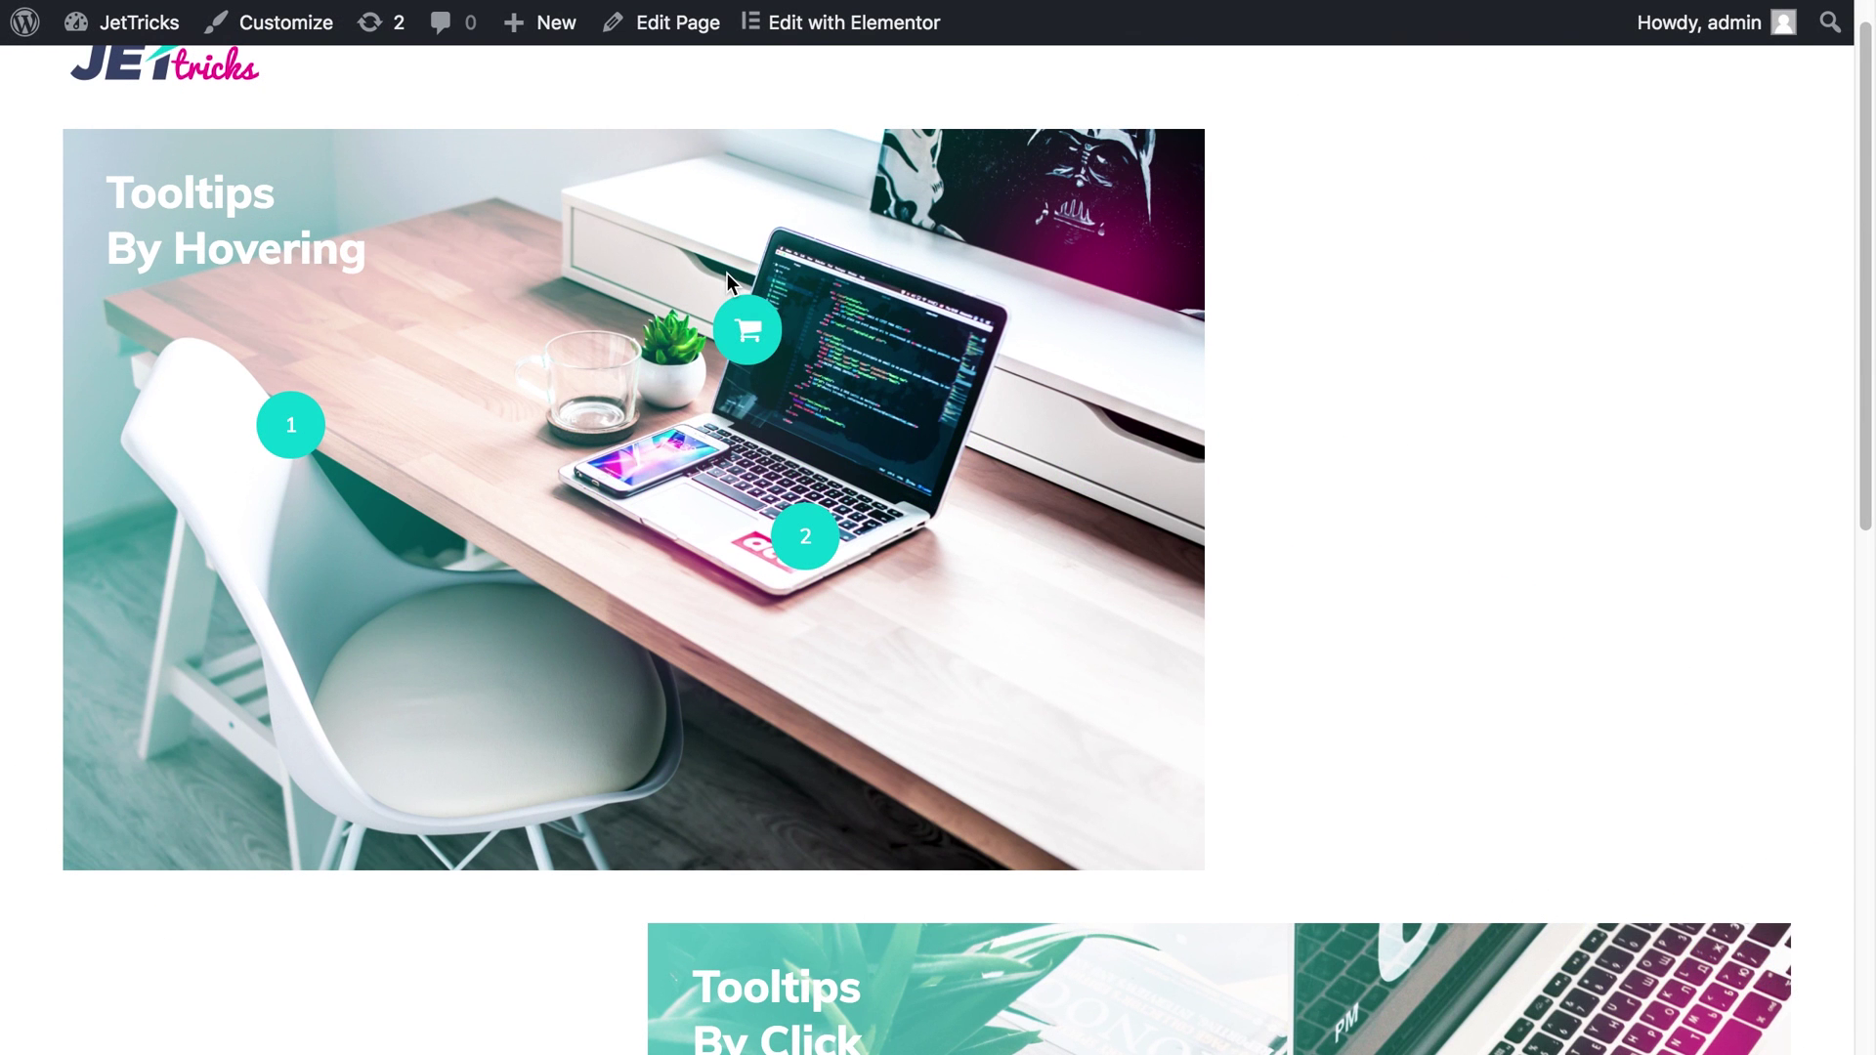
- Preview the demo hotspots' hover tooltips on the front-end page
{"action": "mouse_move", "coordinate": [748, 341]}
{"action": "mouse_move", "coordinate": [314, 431]}
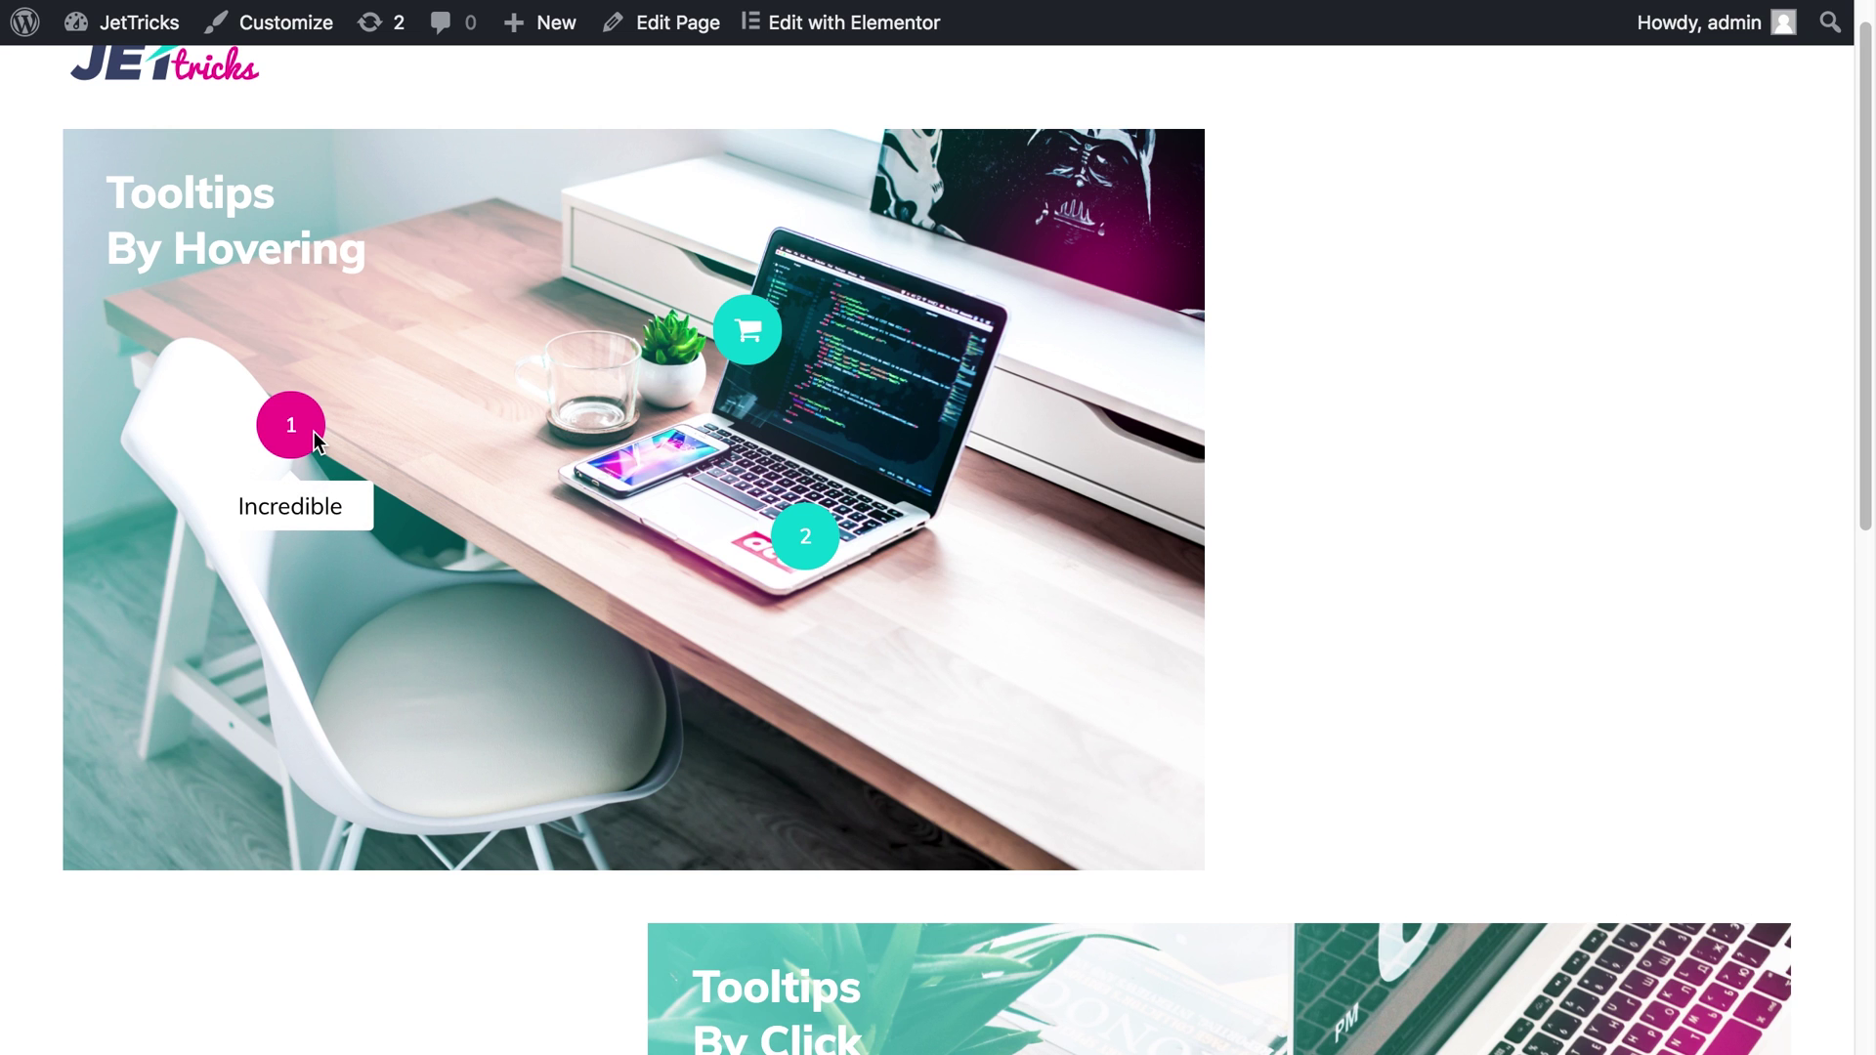
{"action": "mouse_move", "coordinate": [813, 543]}
{"action": "scroll", "coordinate": [815, 544], "scroll_direction": "down", "scroll_amount": 1}
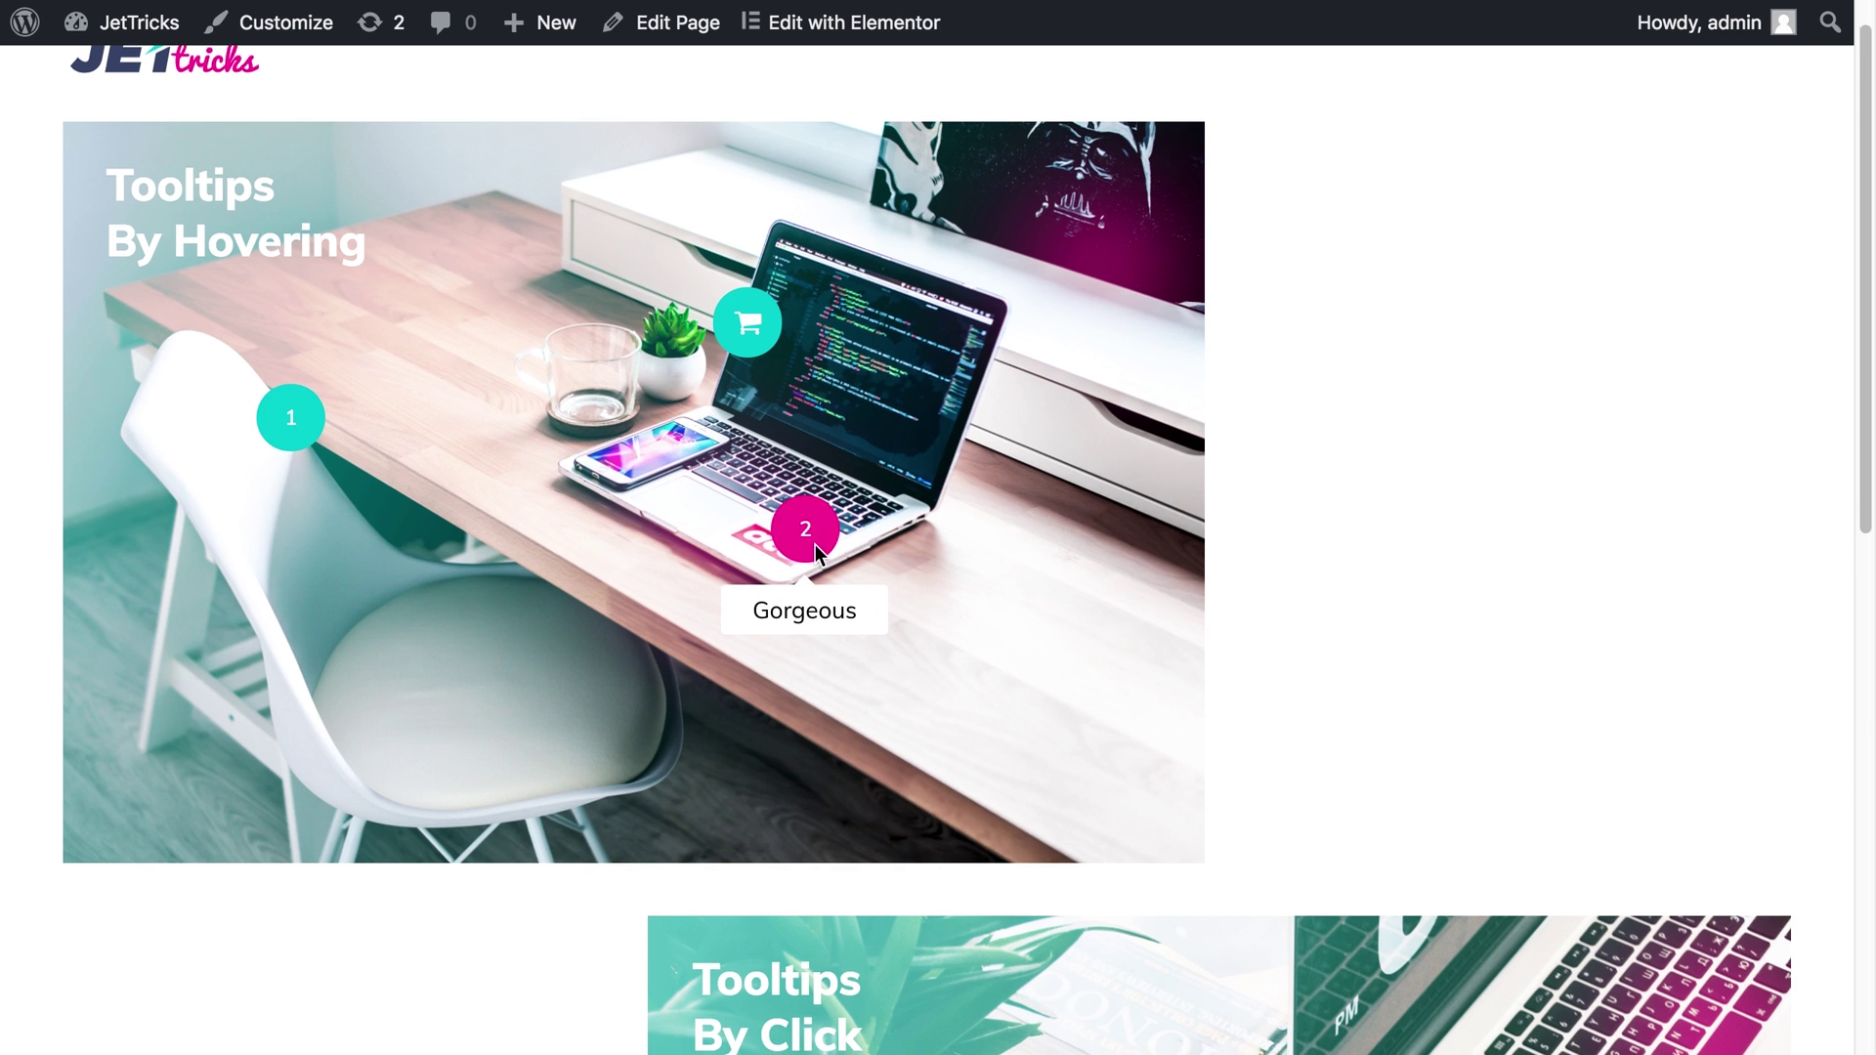
{"action": "scroll", "coordinate": [815, 544], "scroll_direction": "down", "scroll_amount": 7}
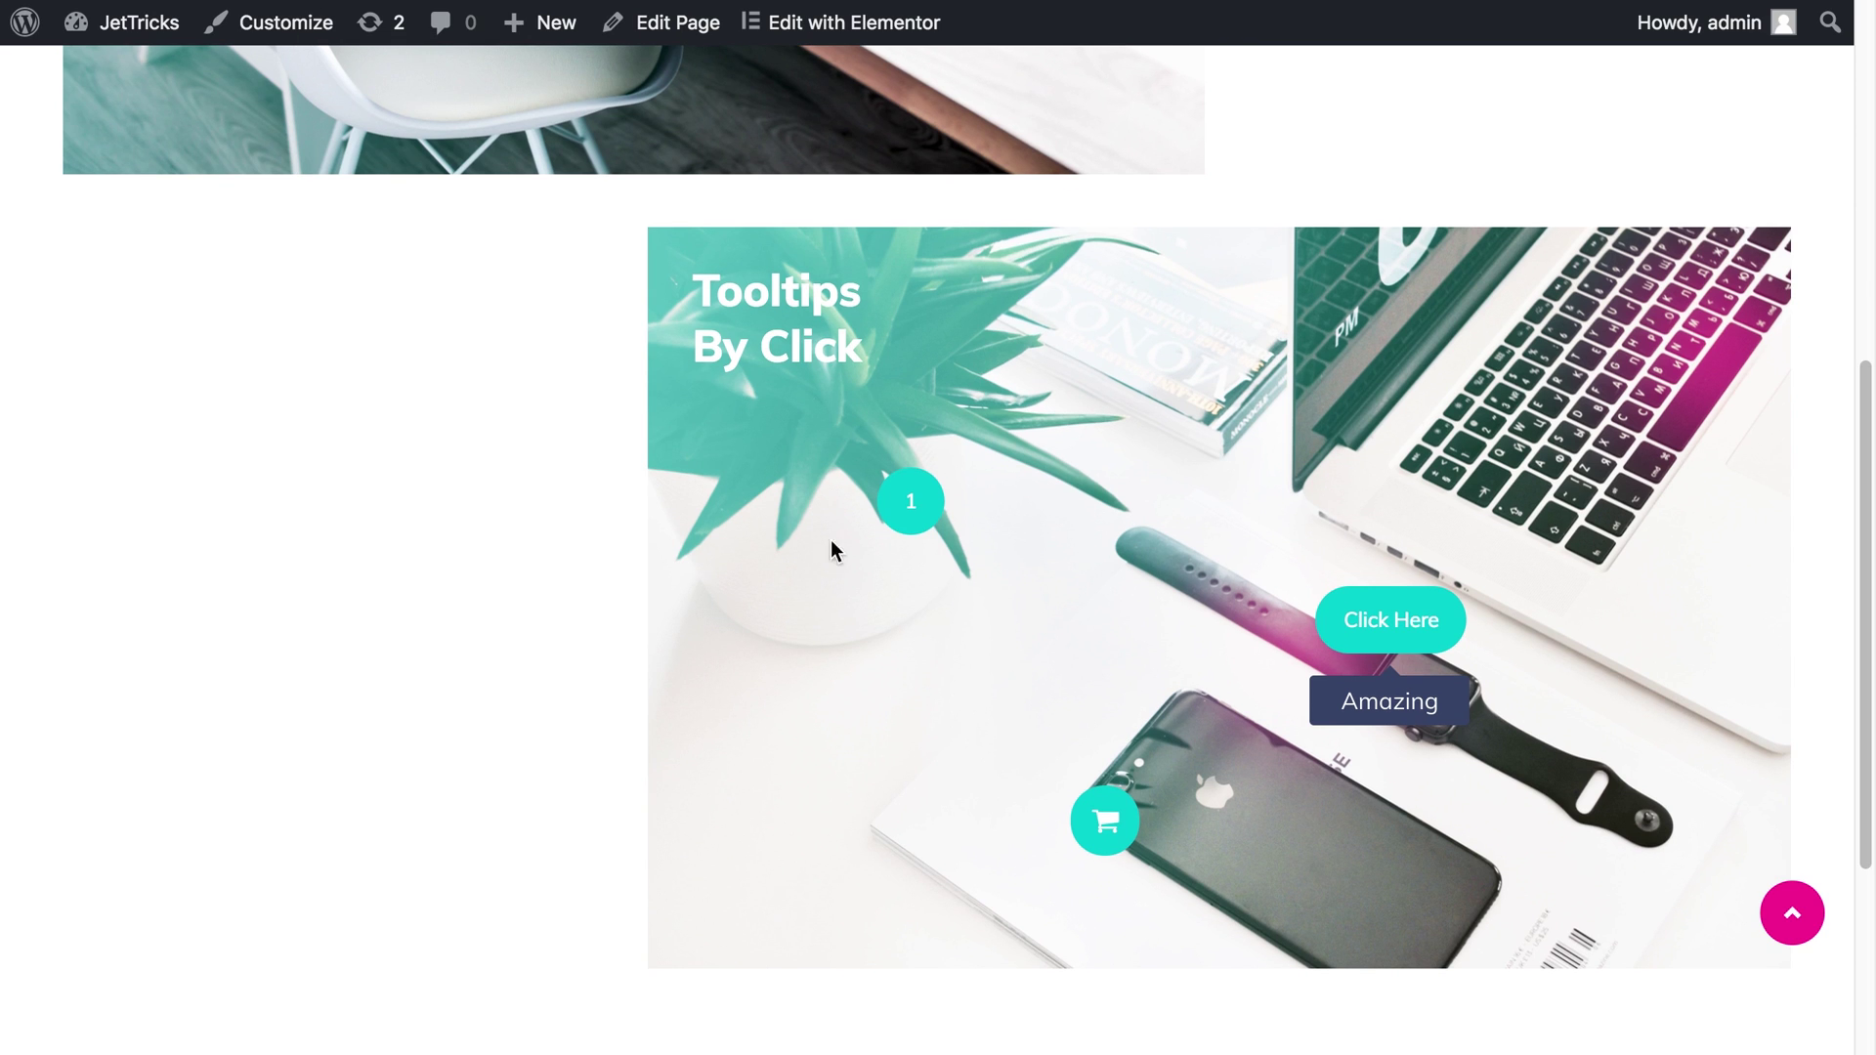
- Show the Unparalleled, Astonishing and Amazing click tooltips on the cart, hotspot 1 and Click Here hotspots
{"action": "left_click", "coordinate": [1115, 820]}
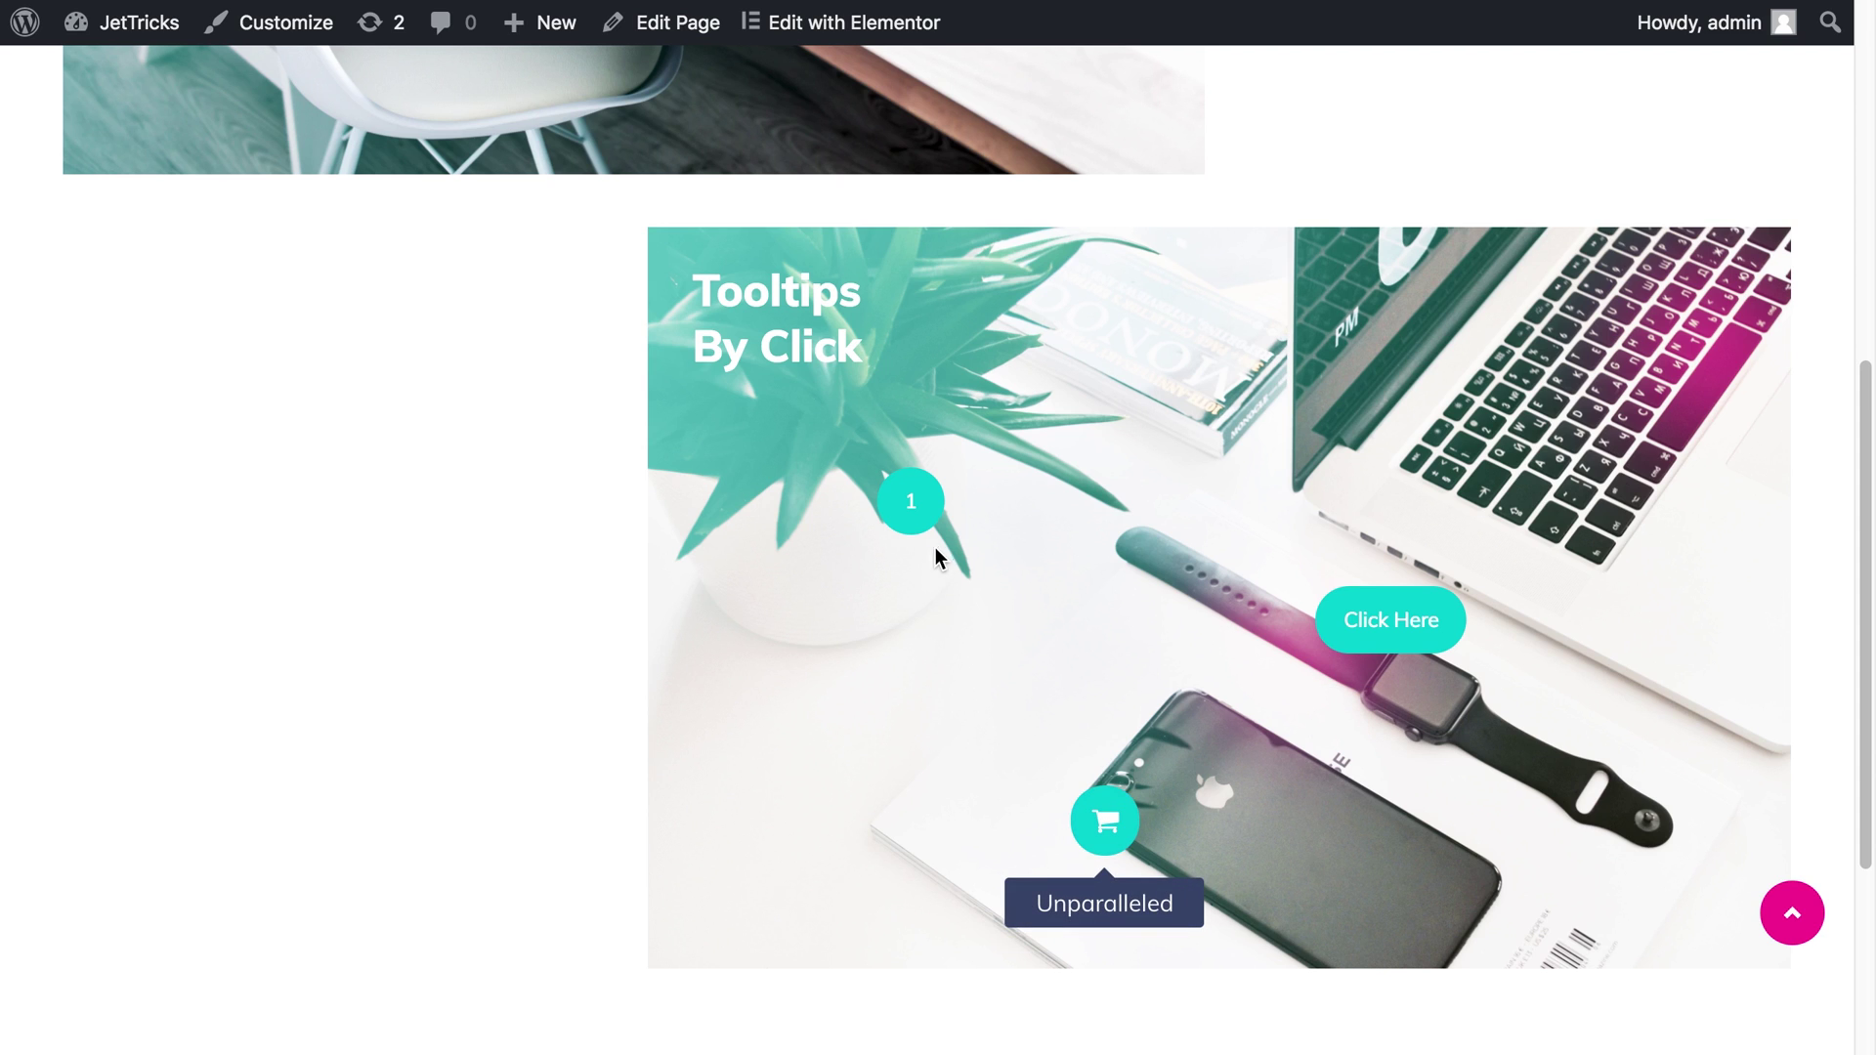
{"action": "left_click", "coordinate": [915, 514]}
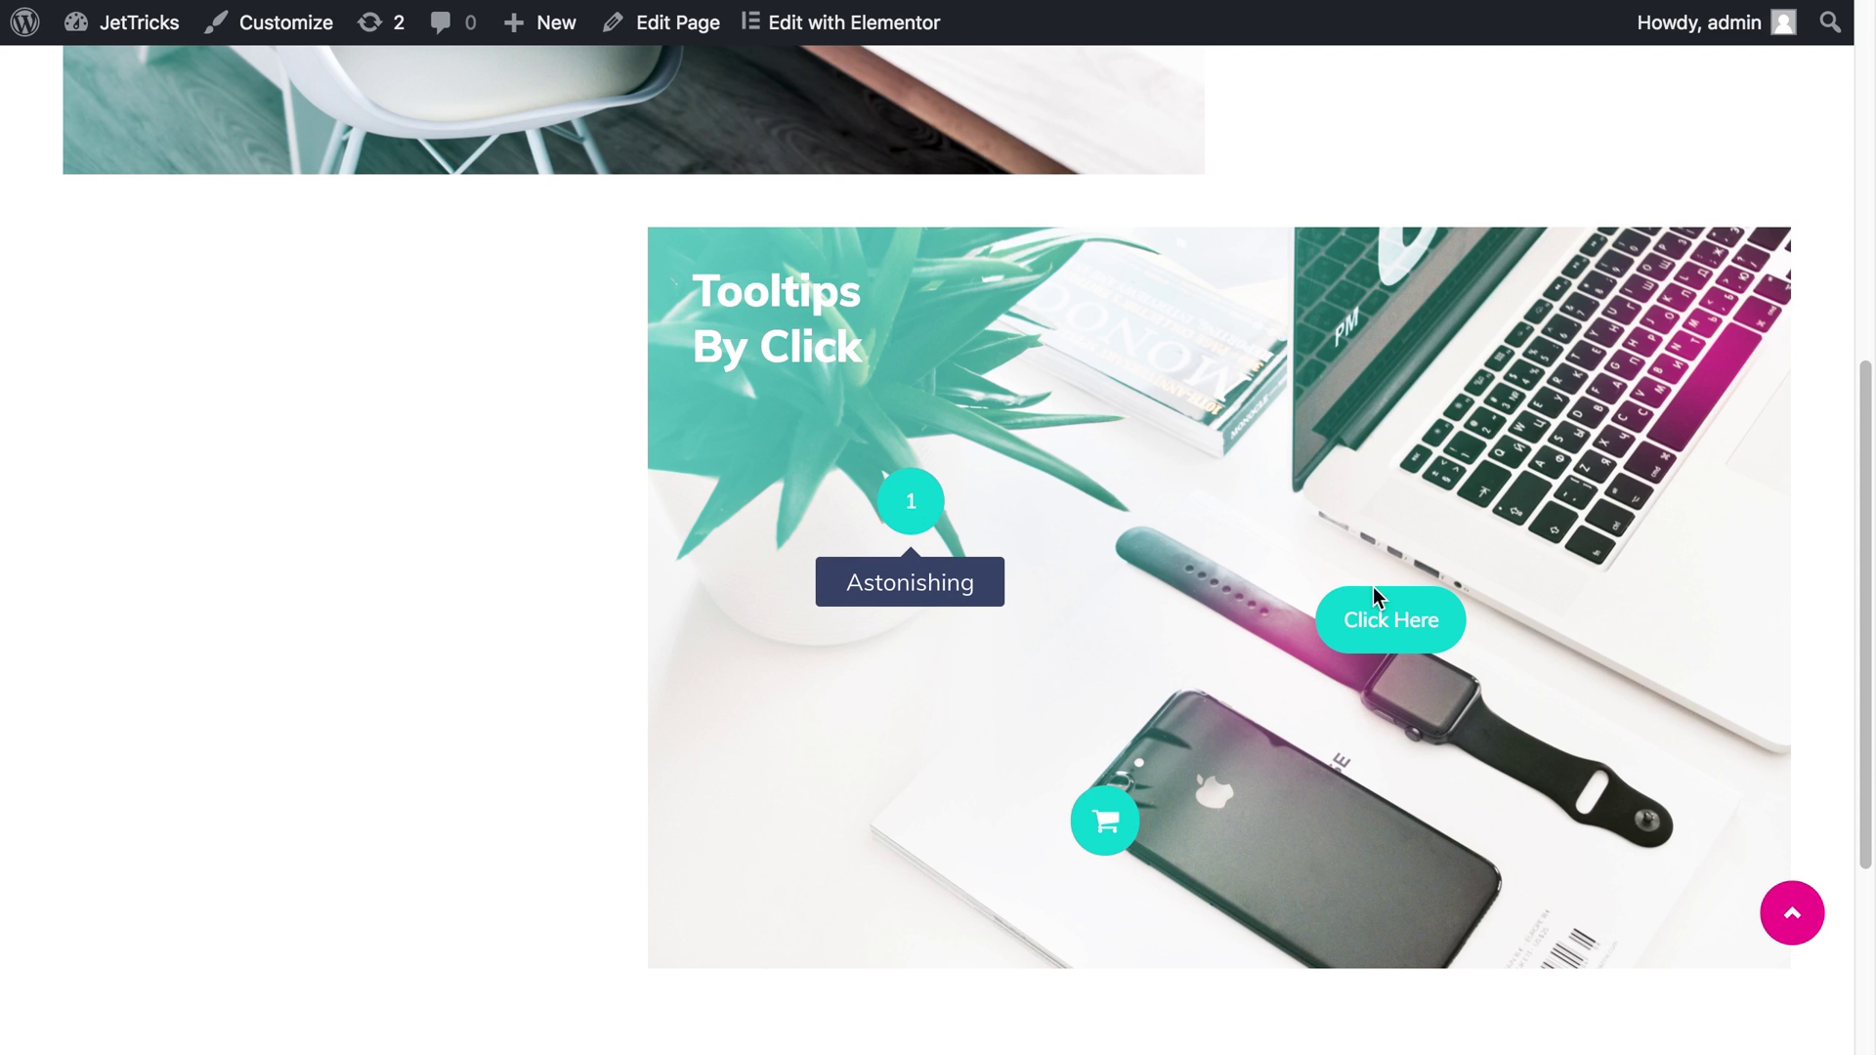
{"action": "left_click", "coordinate": [1417, 633]}
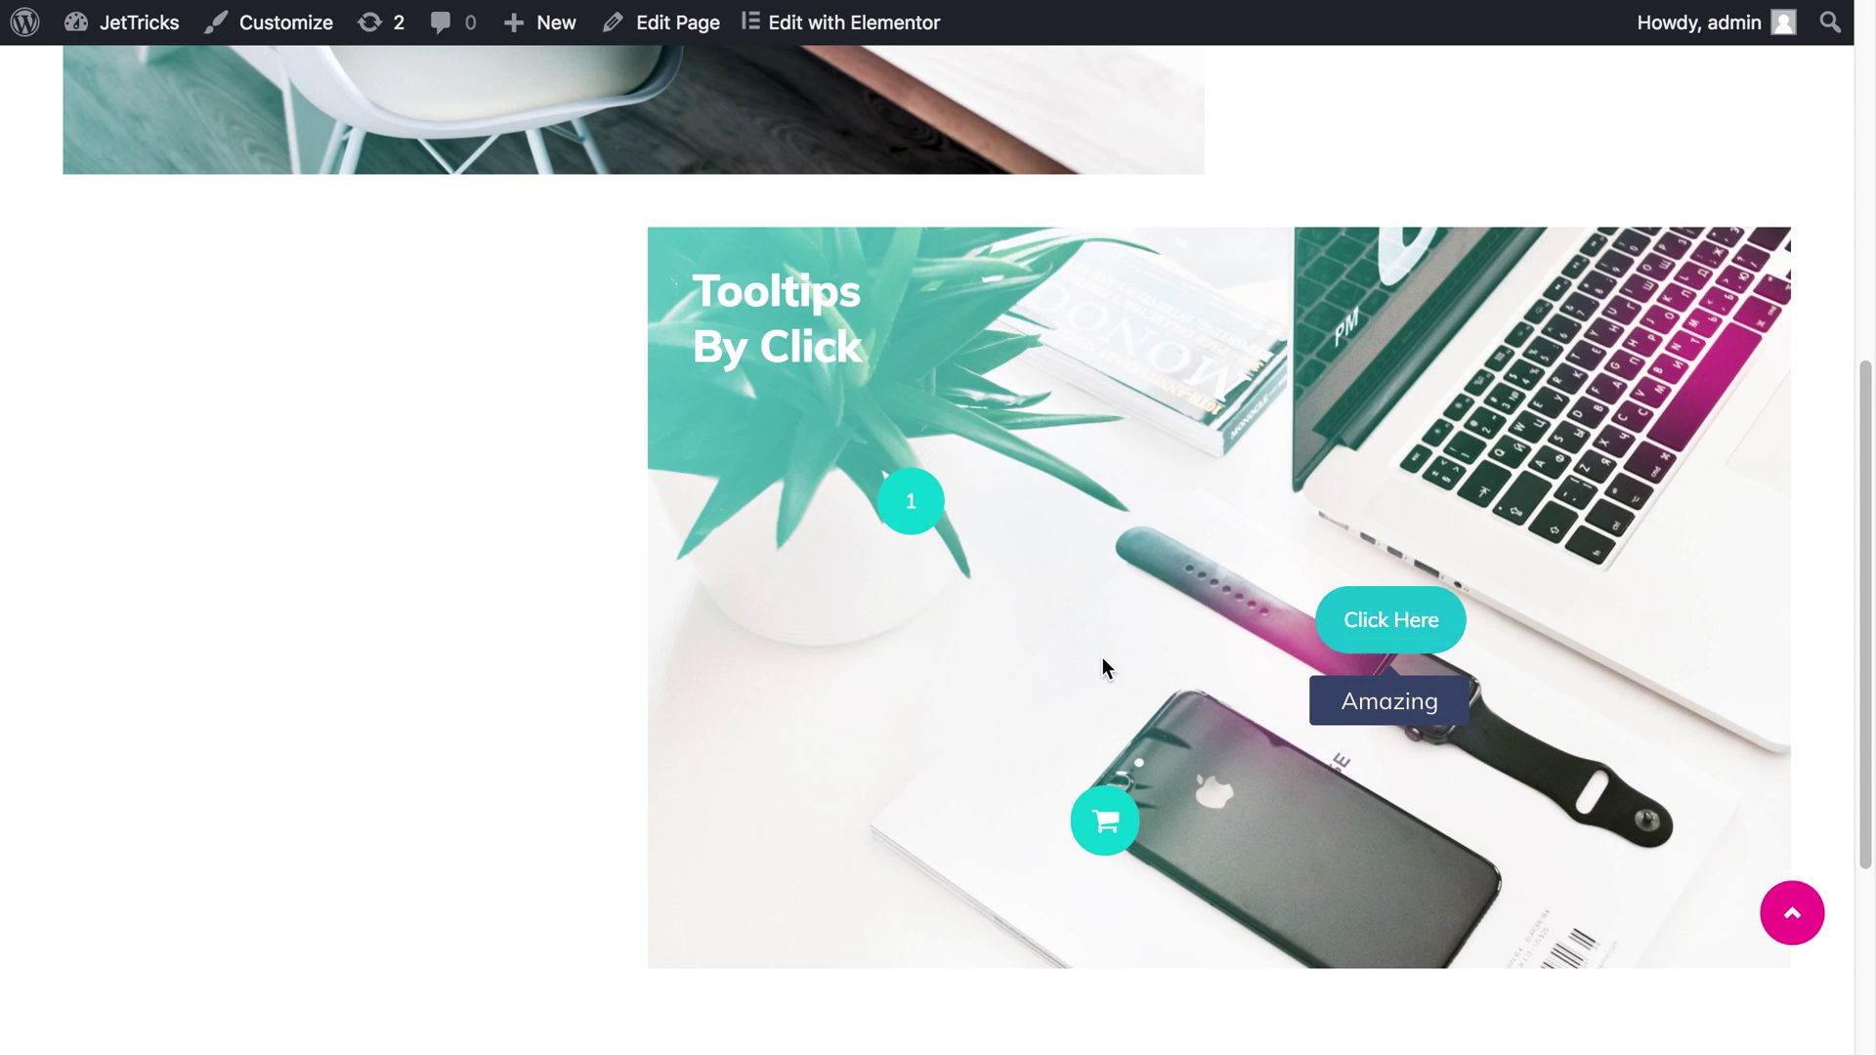
{"action": "scroll", "coordinate": [1103, 661], "scroll_direction": "up", "scroll_amount": 8}
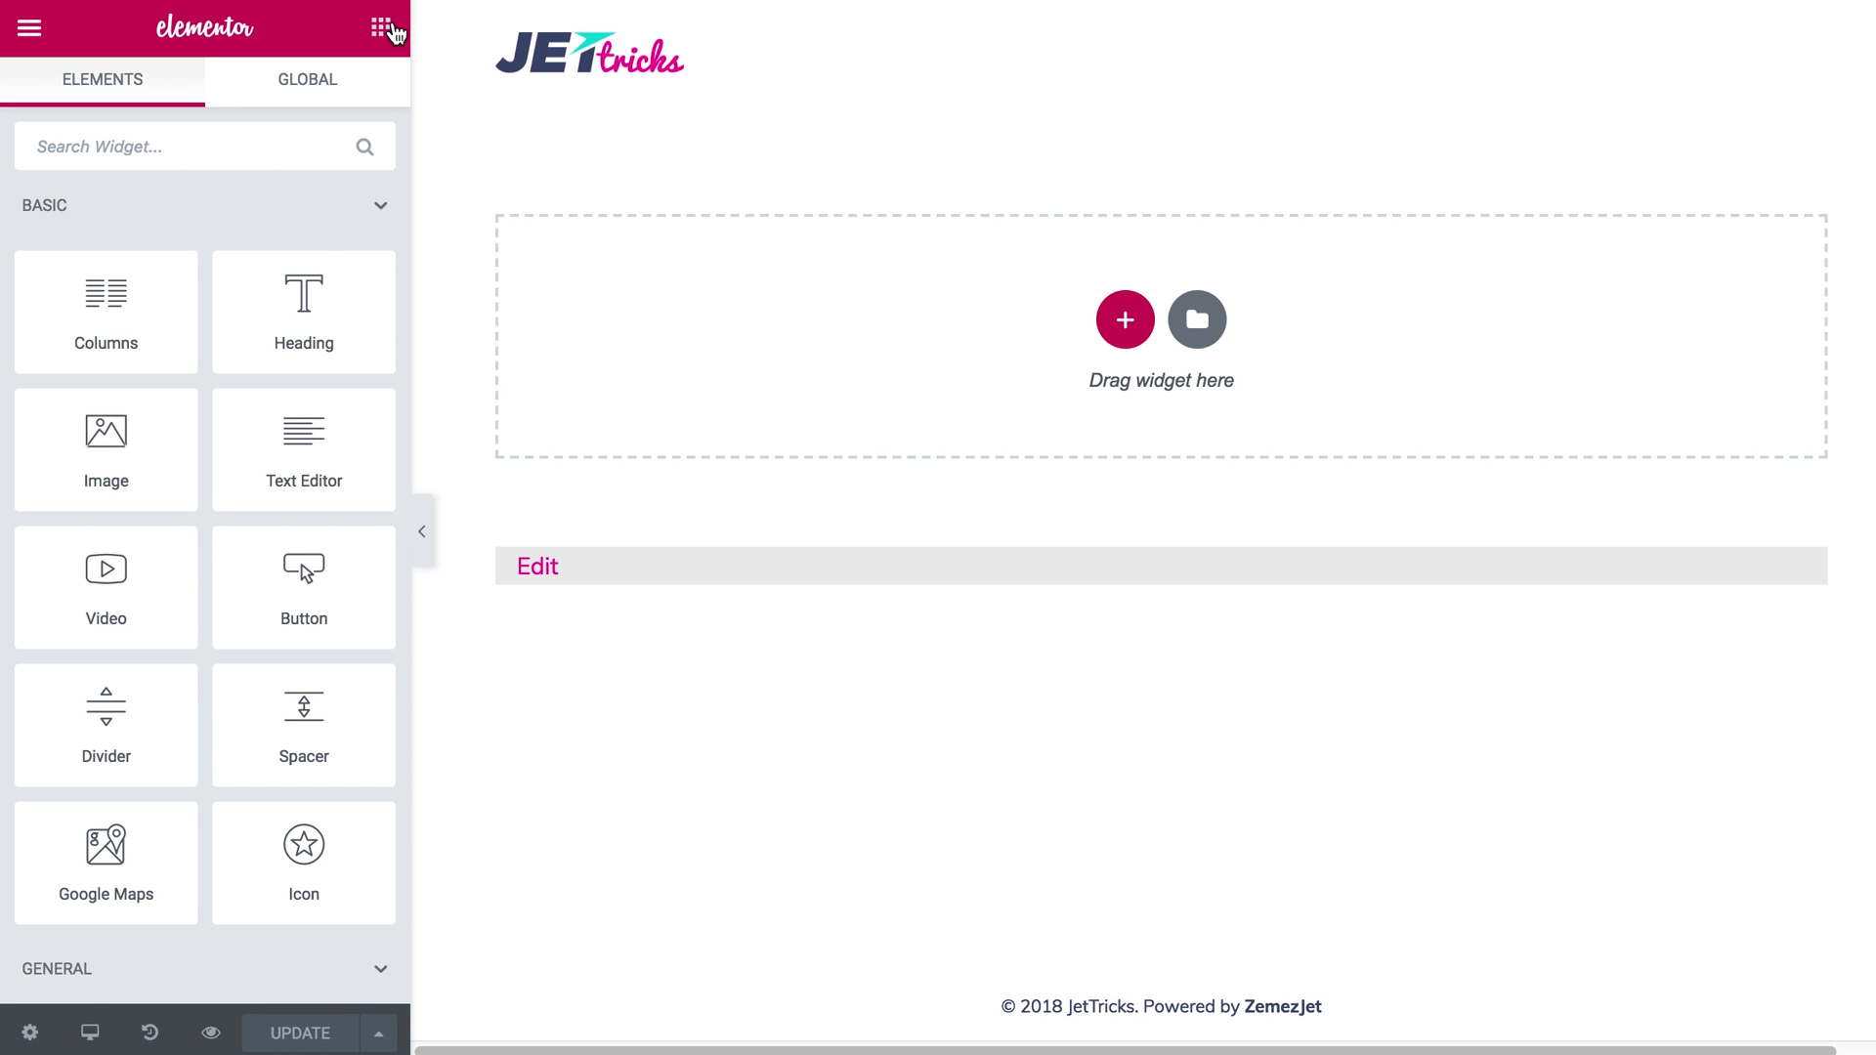
- Drop the Hotspots widget into the empty section
{"action": "scroll", "coordinate": [318, 239], "scroll_direction": "down", "scroll_amount": 10}
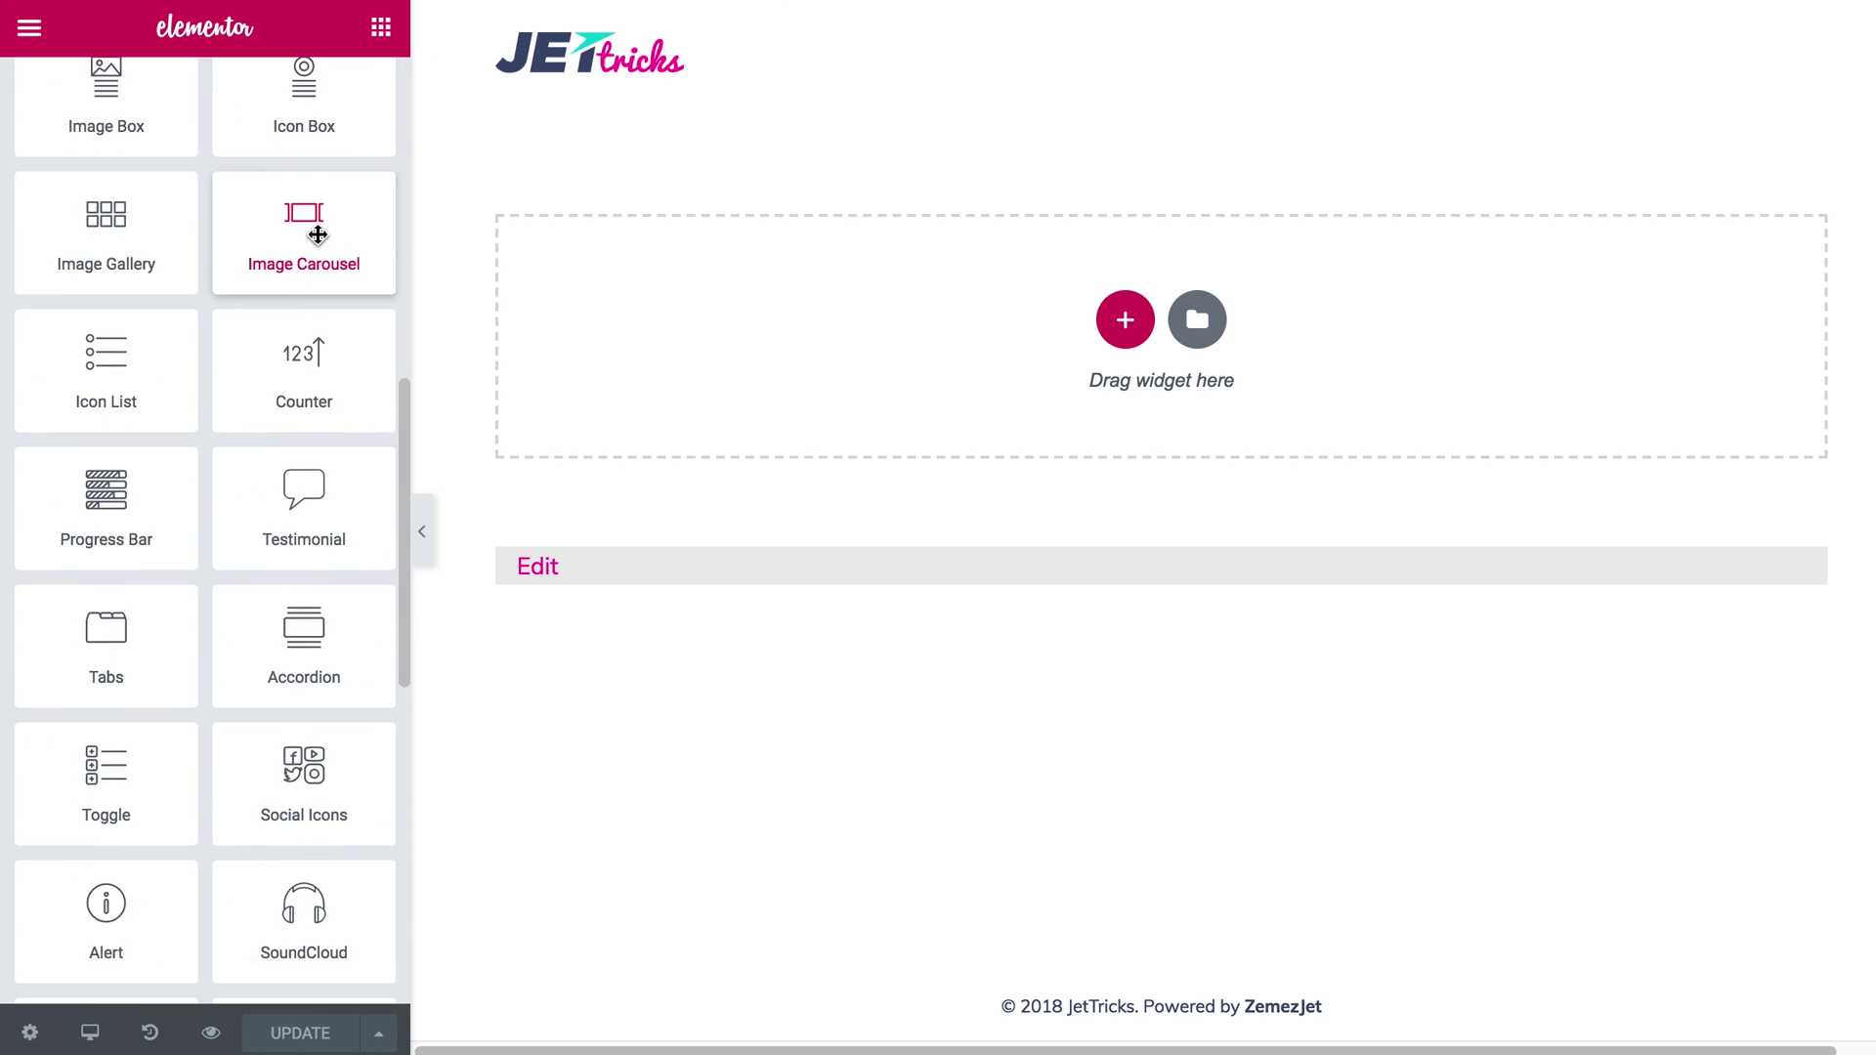
{"action": "scroll", "coordinate": [317, 235], "scroll_direction": "down", "scroll_amount": 10}
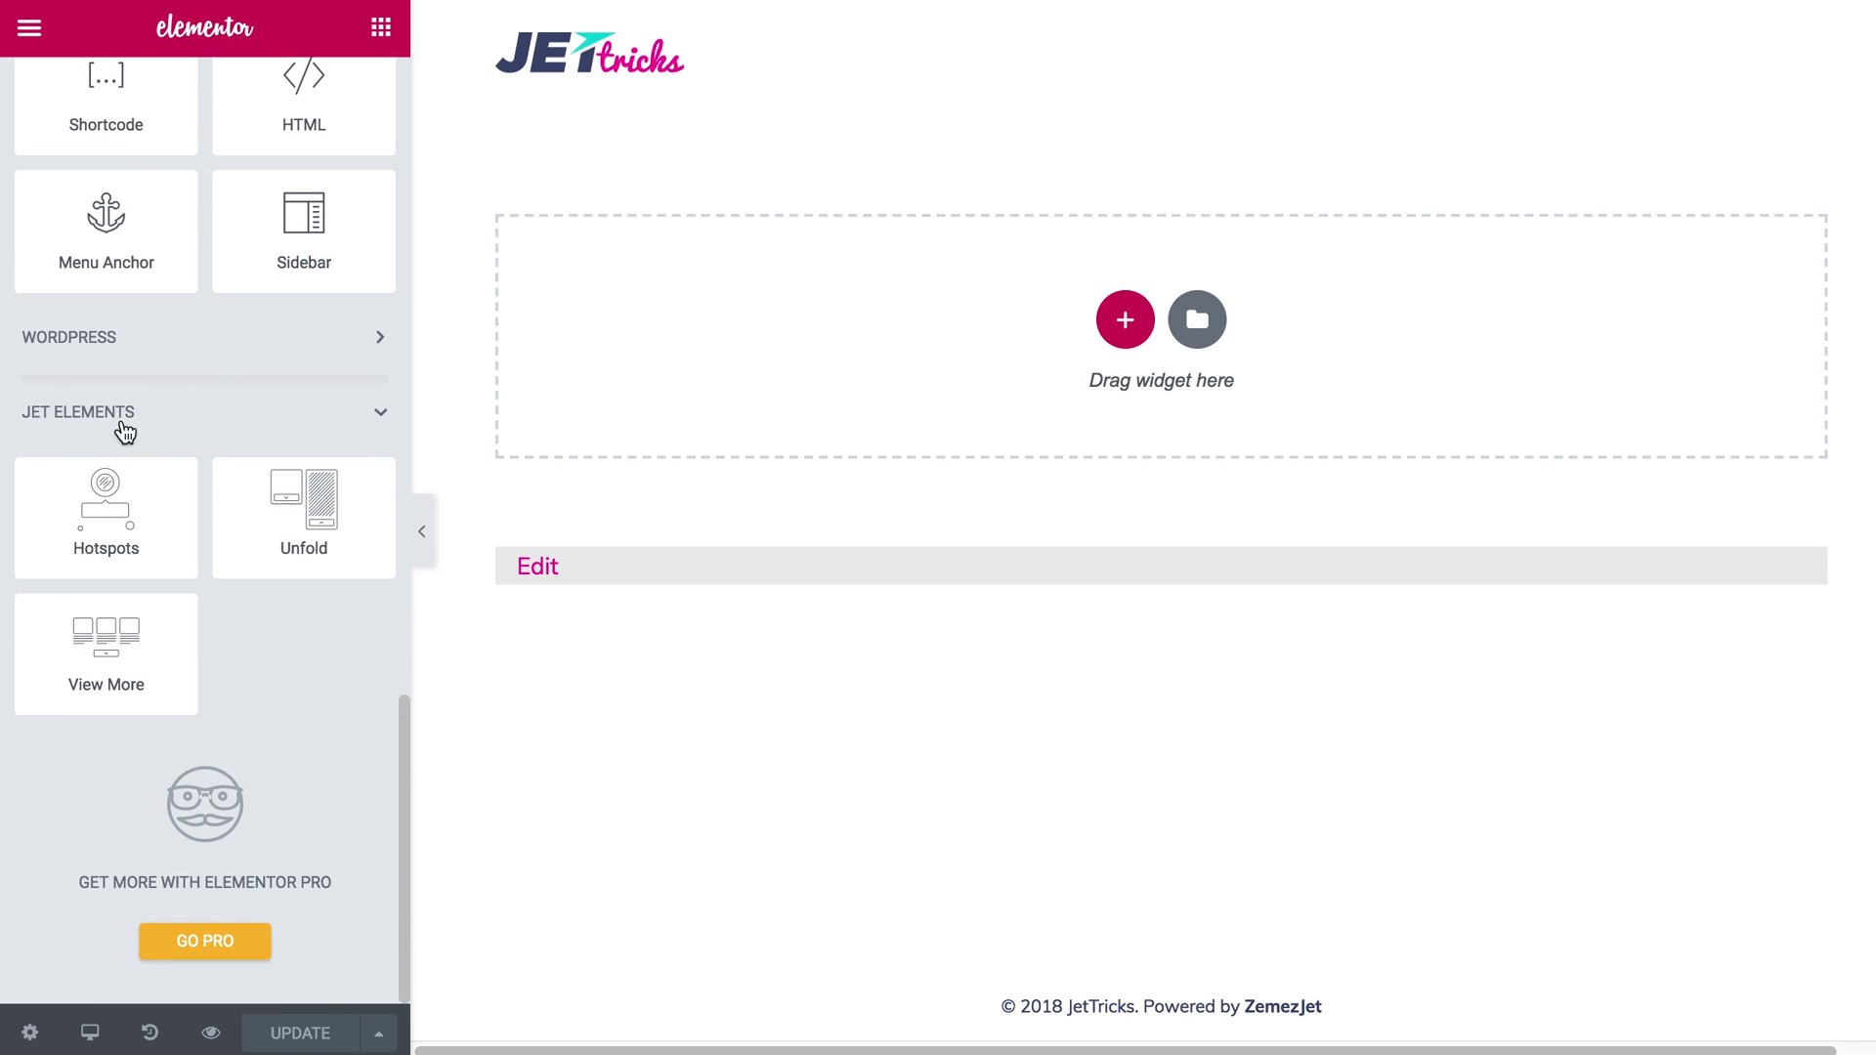
{"action": "left_click_drag", "start_coordinate": [107, 520], "coordinate": [696, 368]}
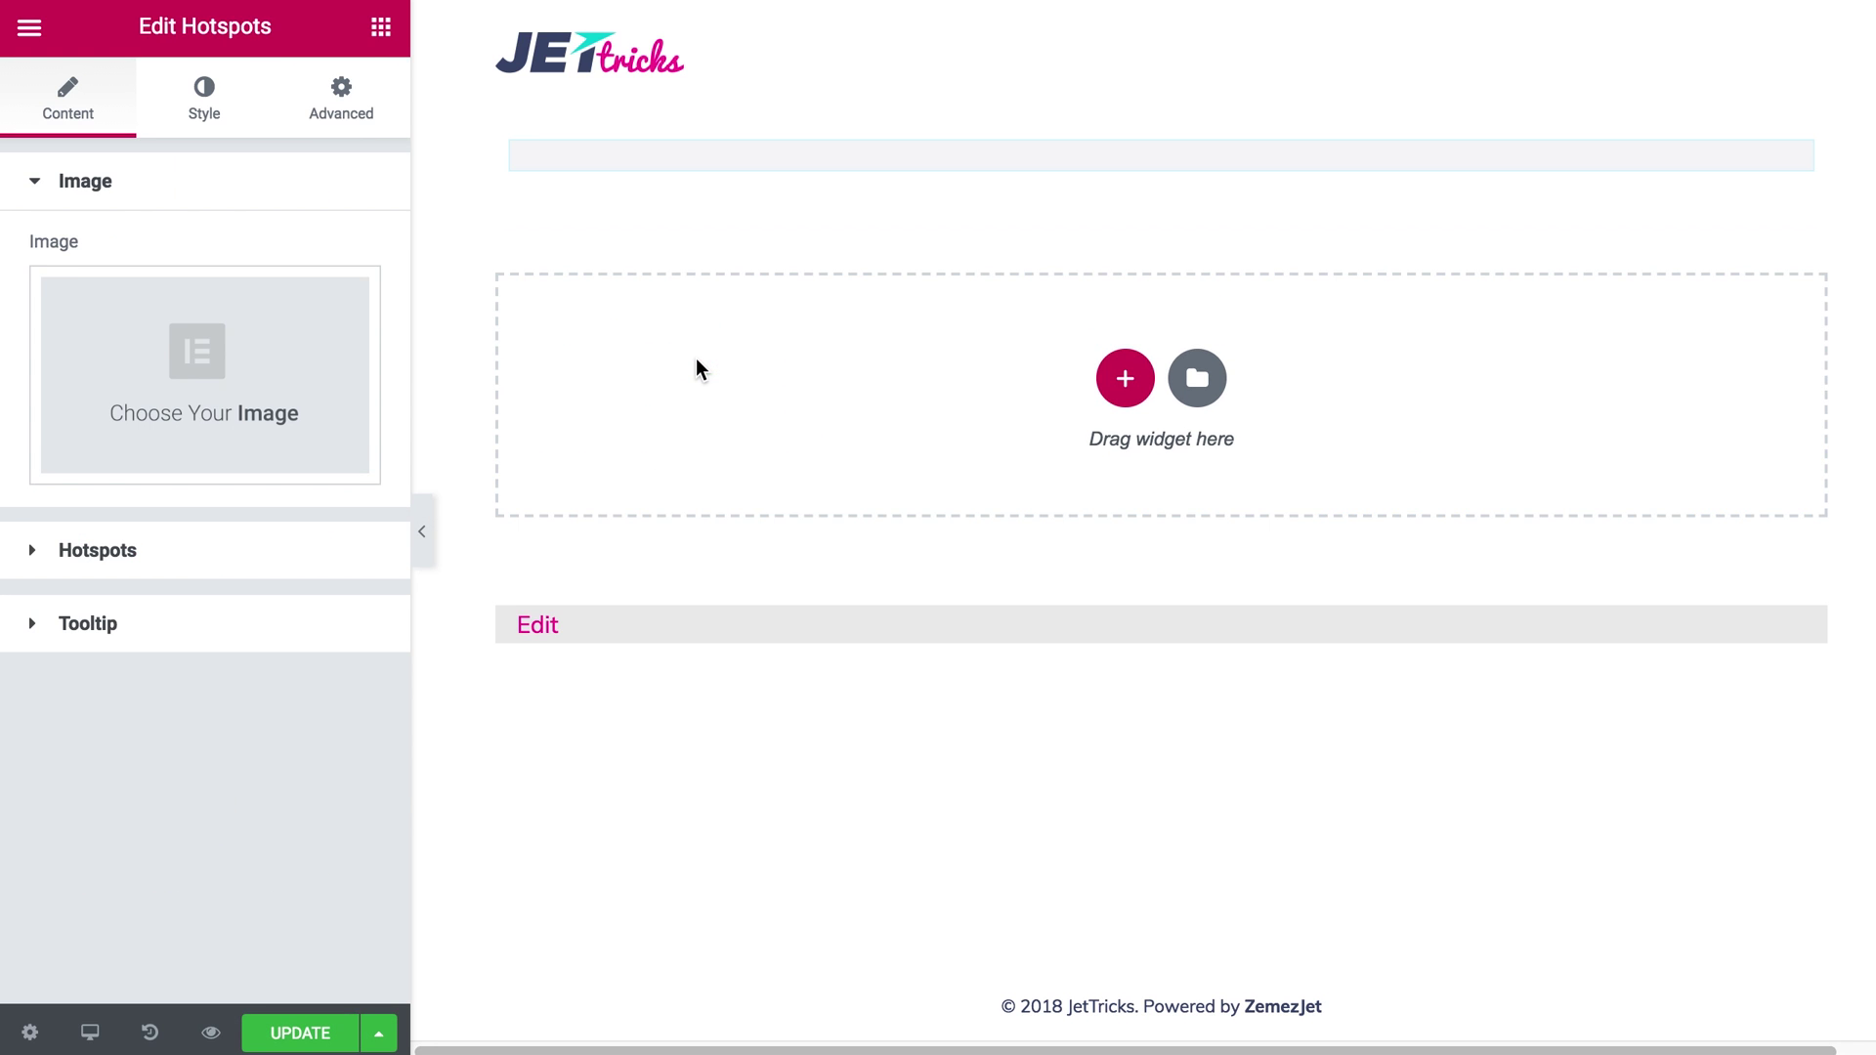
- Set the widget image to the photo of hands drawing a flower in a notebook
{"action": "left_click", "coordinate": [208, 376]}
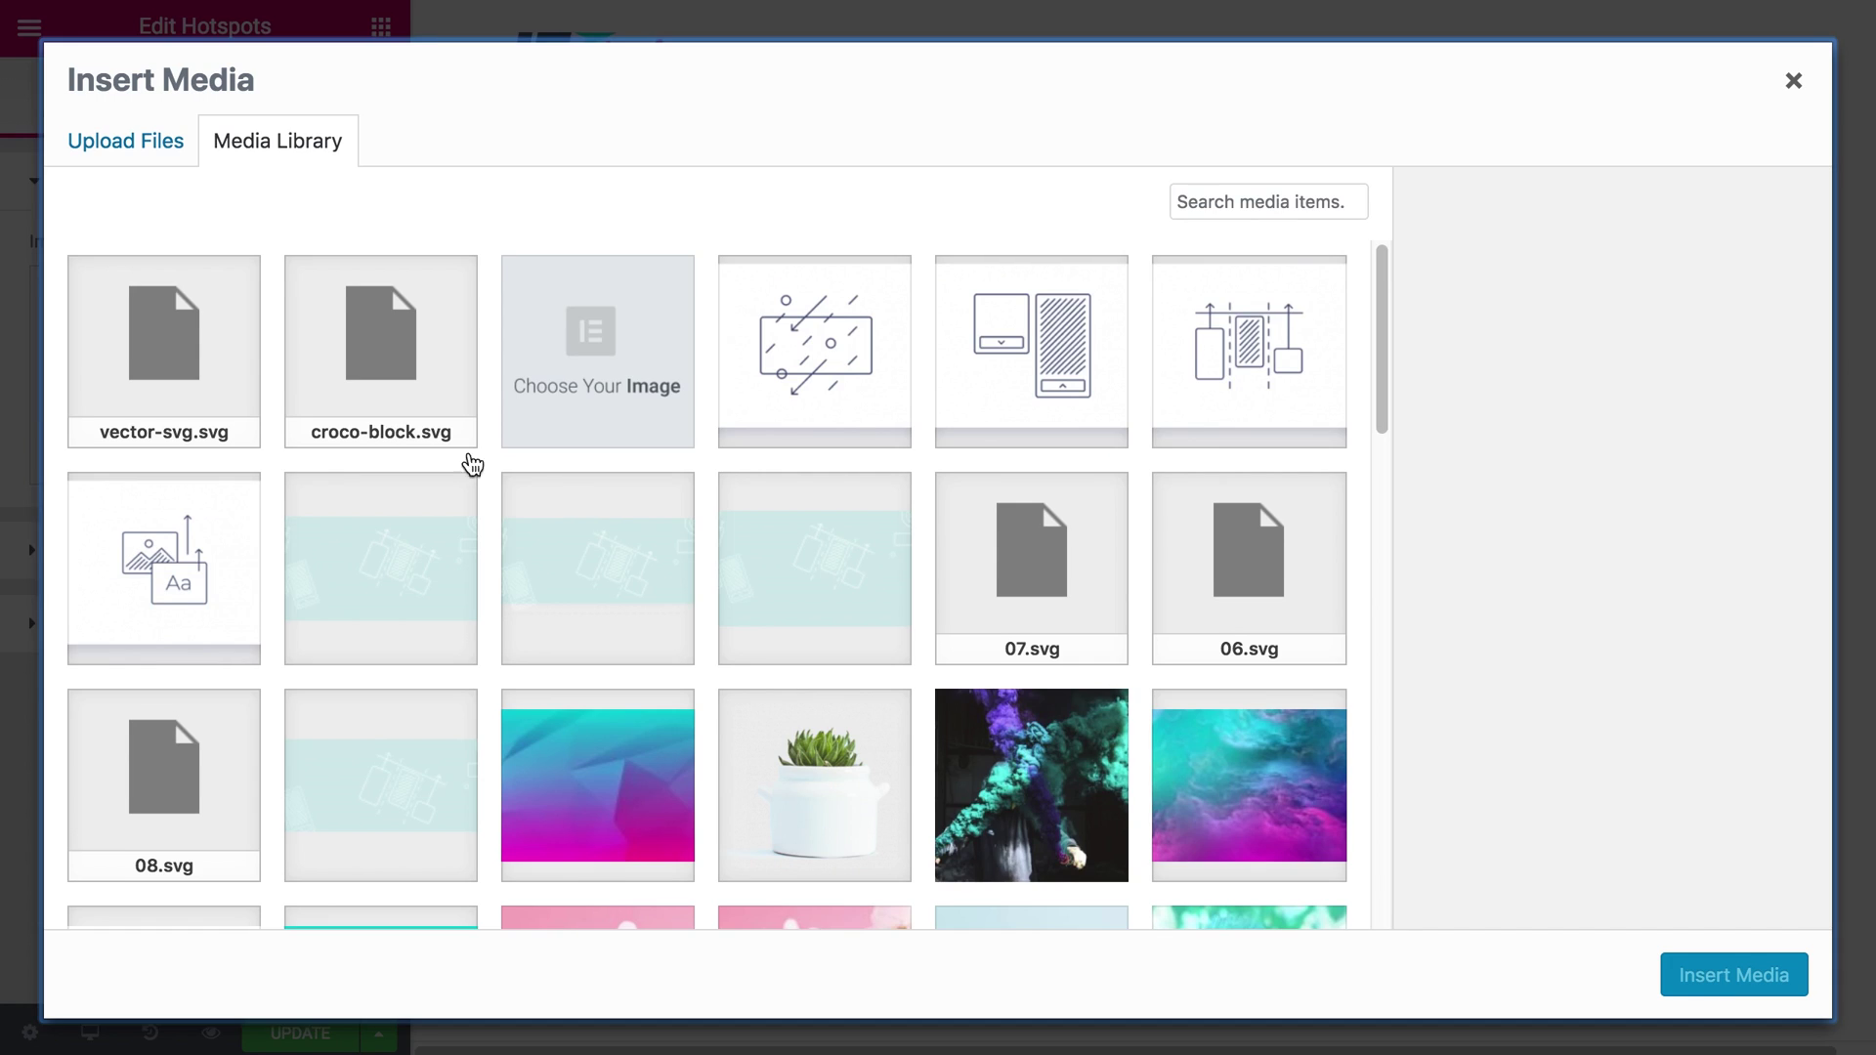
{"action": "scroll", "coordinate": [595, 511], "scroll_direction": "down", "scroll_amount": 10}
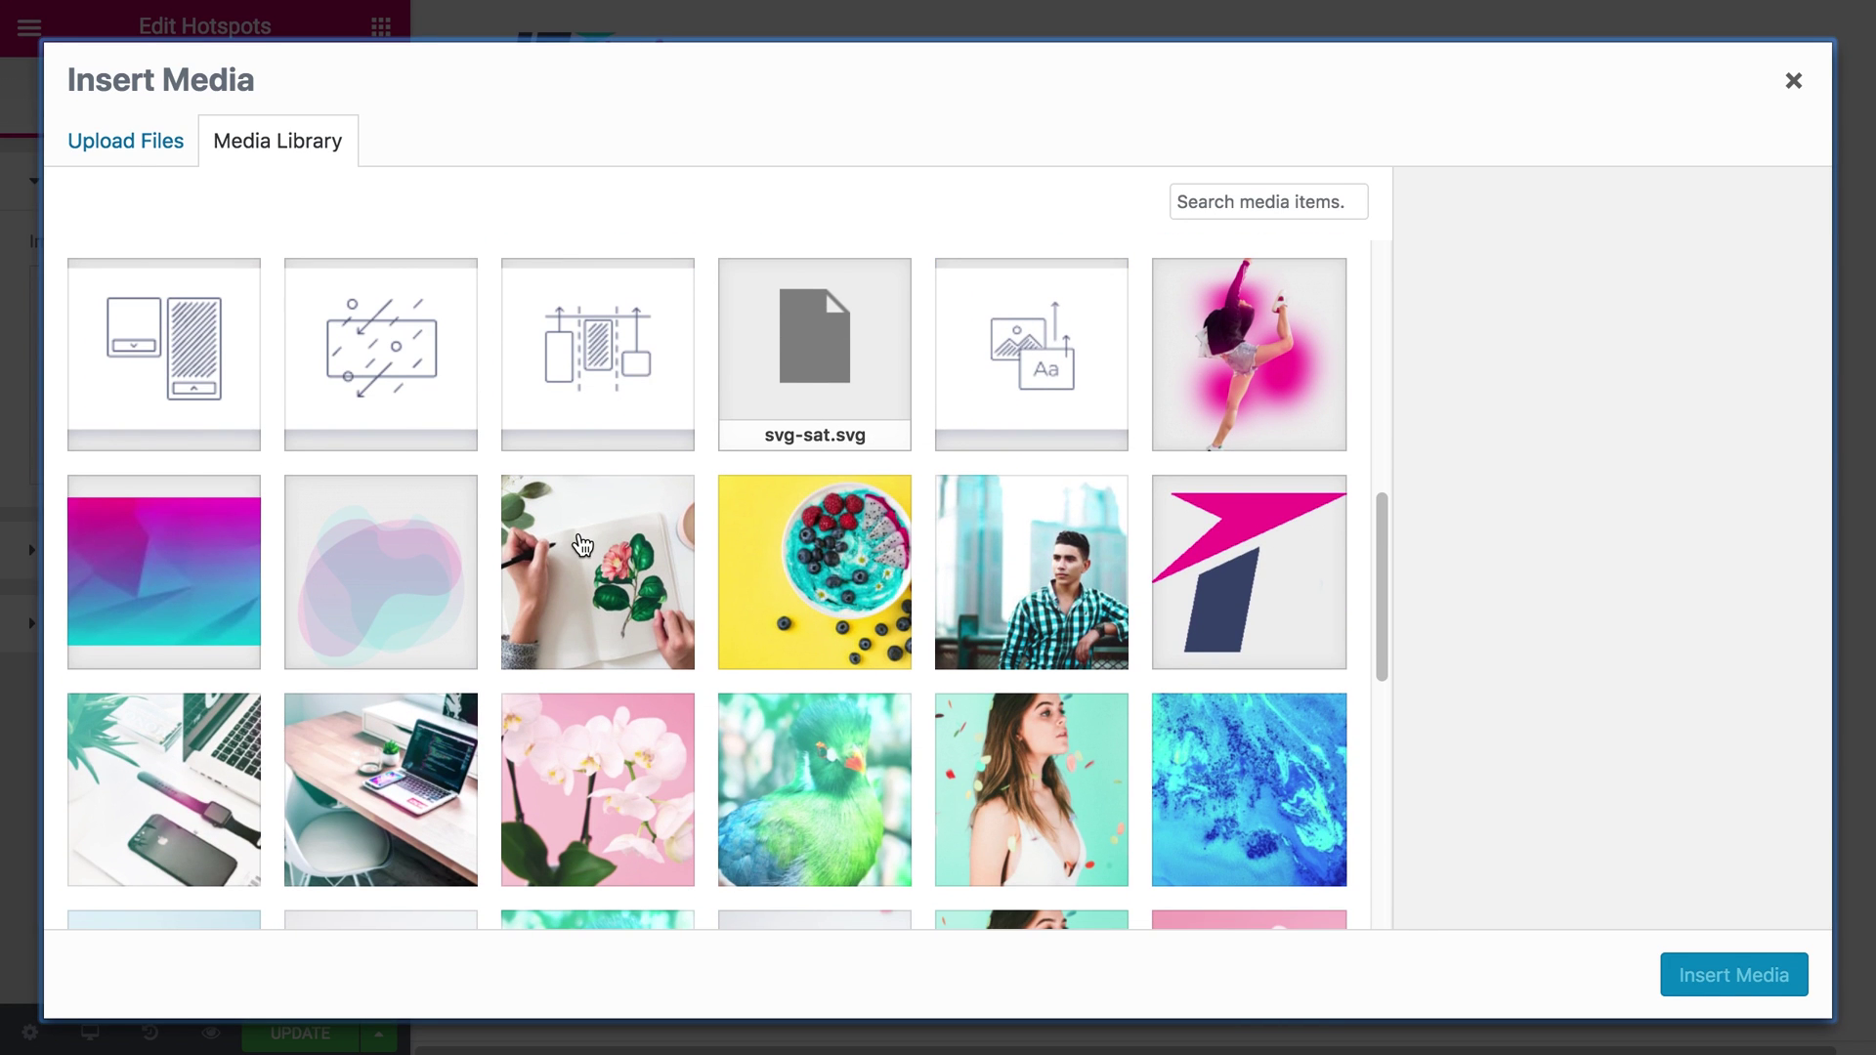
{"action": "left_click", "coordinate": [580, 539]}
{"action": "left_click", "coordinate": [1701, 977]}
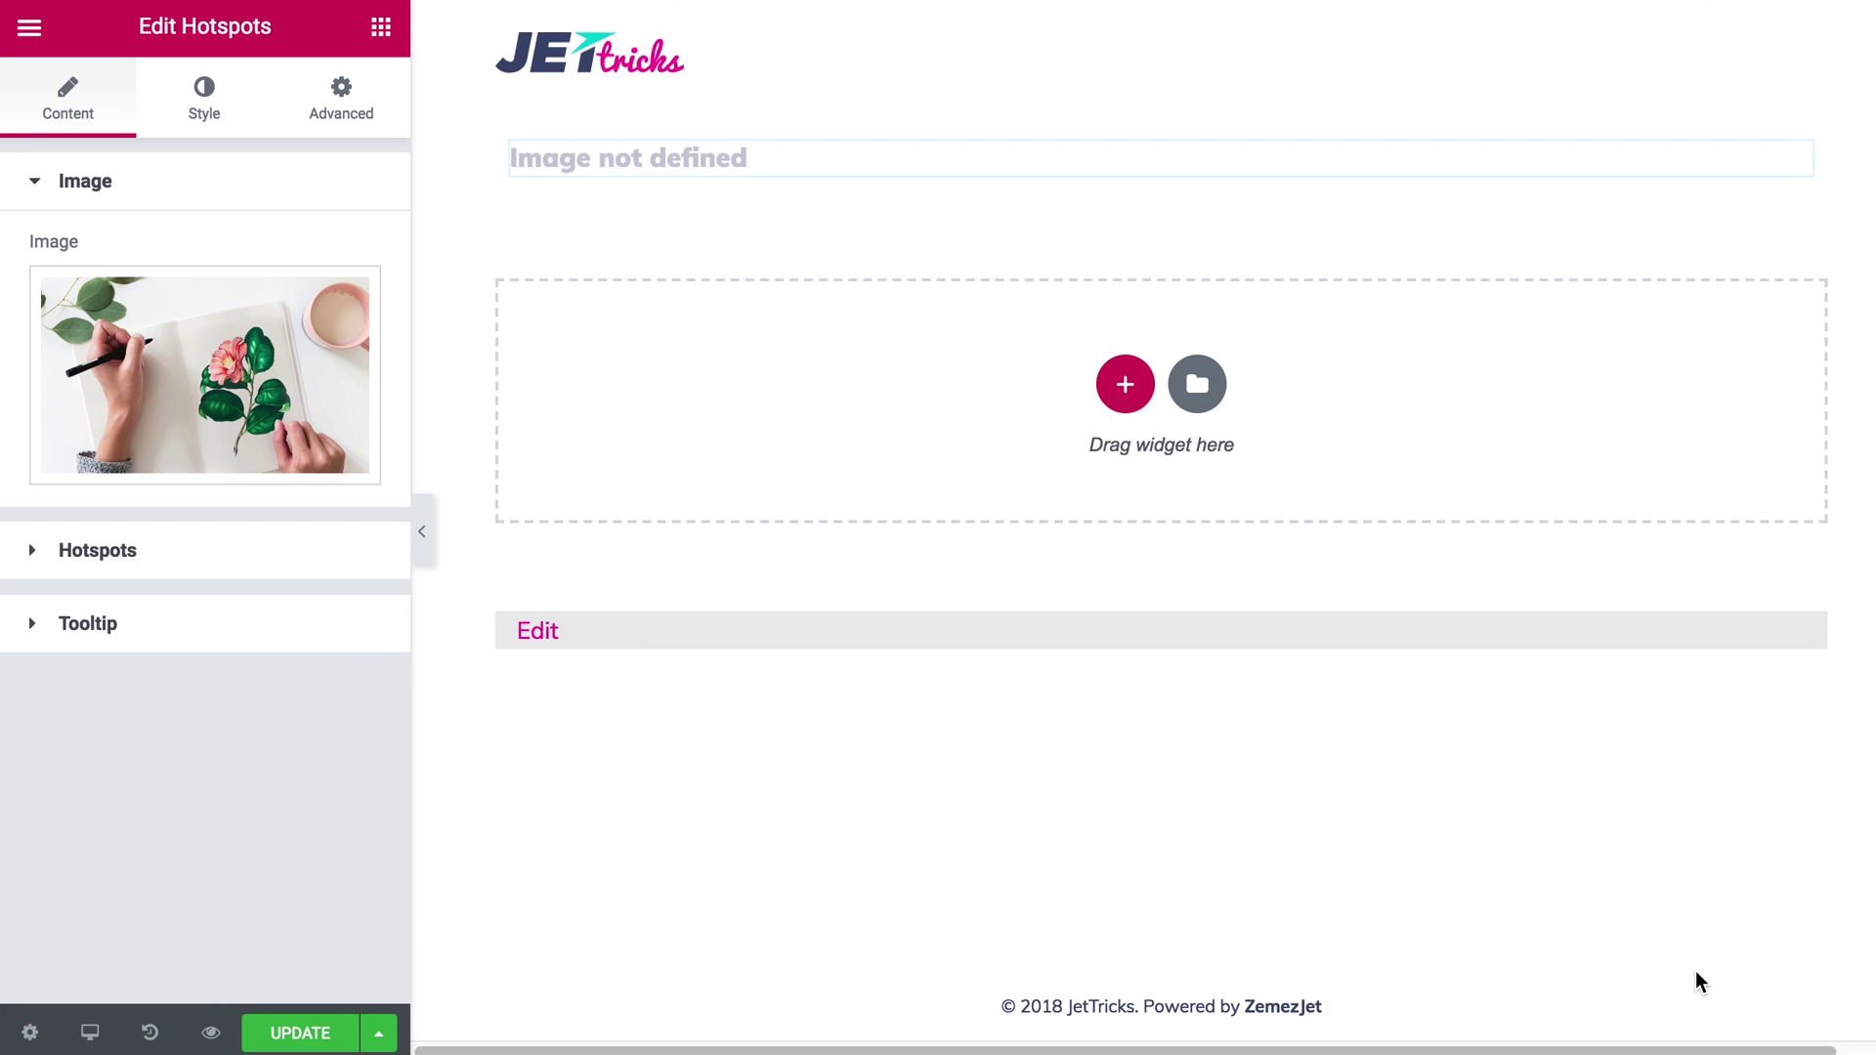
{"action": "scroll", "coordinate": [1145, 686], "scroll_direction": "down", "scroll_amount": 1}
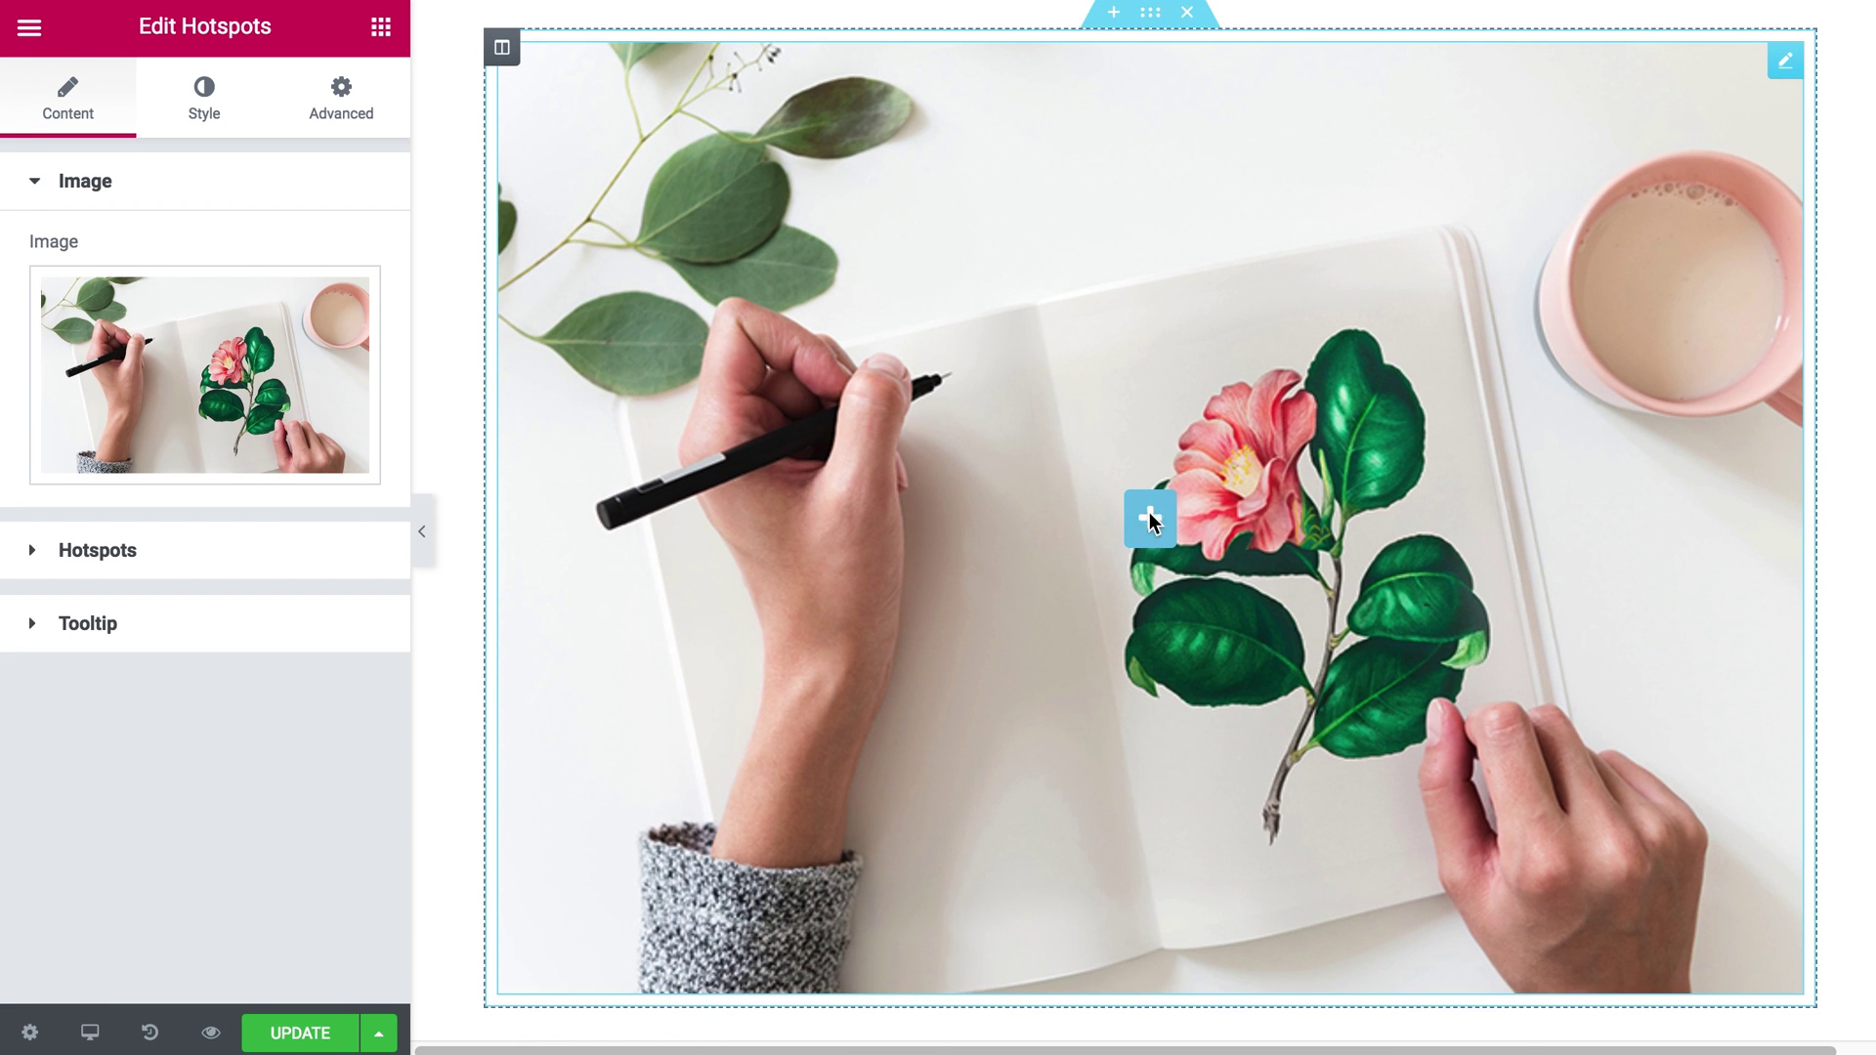
- Expand the first hotspot item and remove its plus icon
{"action": "left_click", "coordinate": [173, 551]}
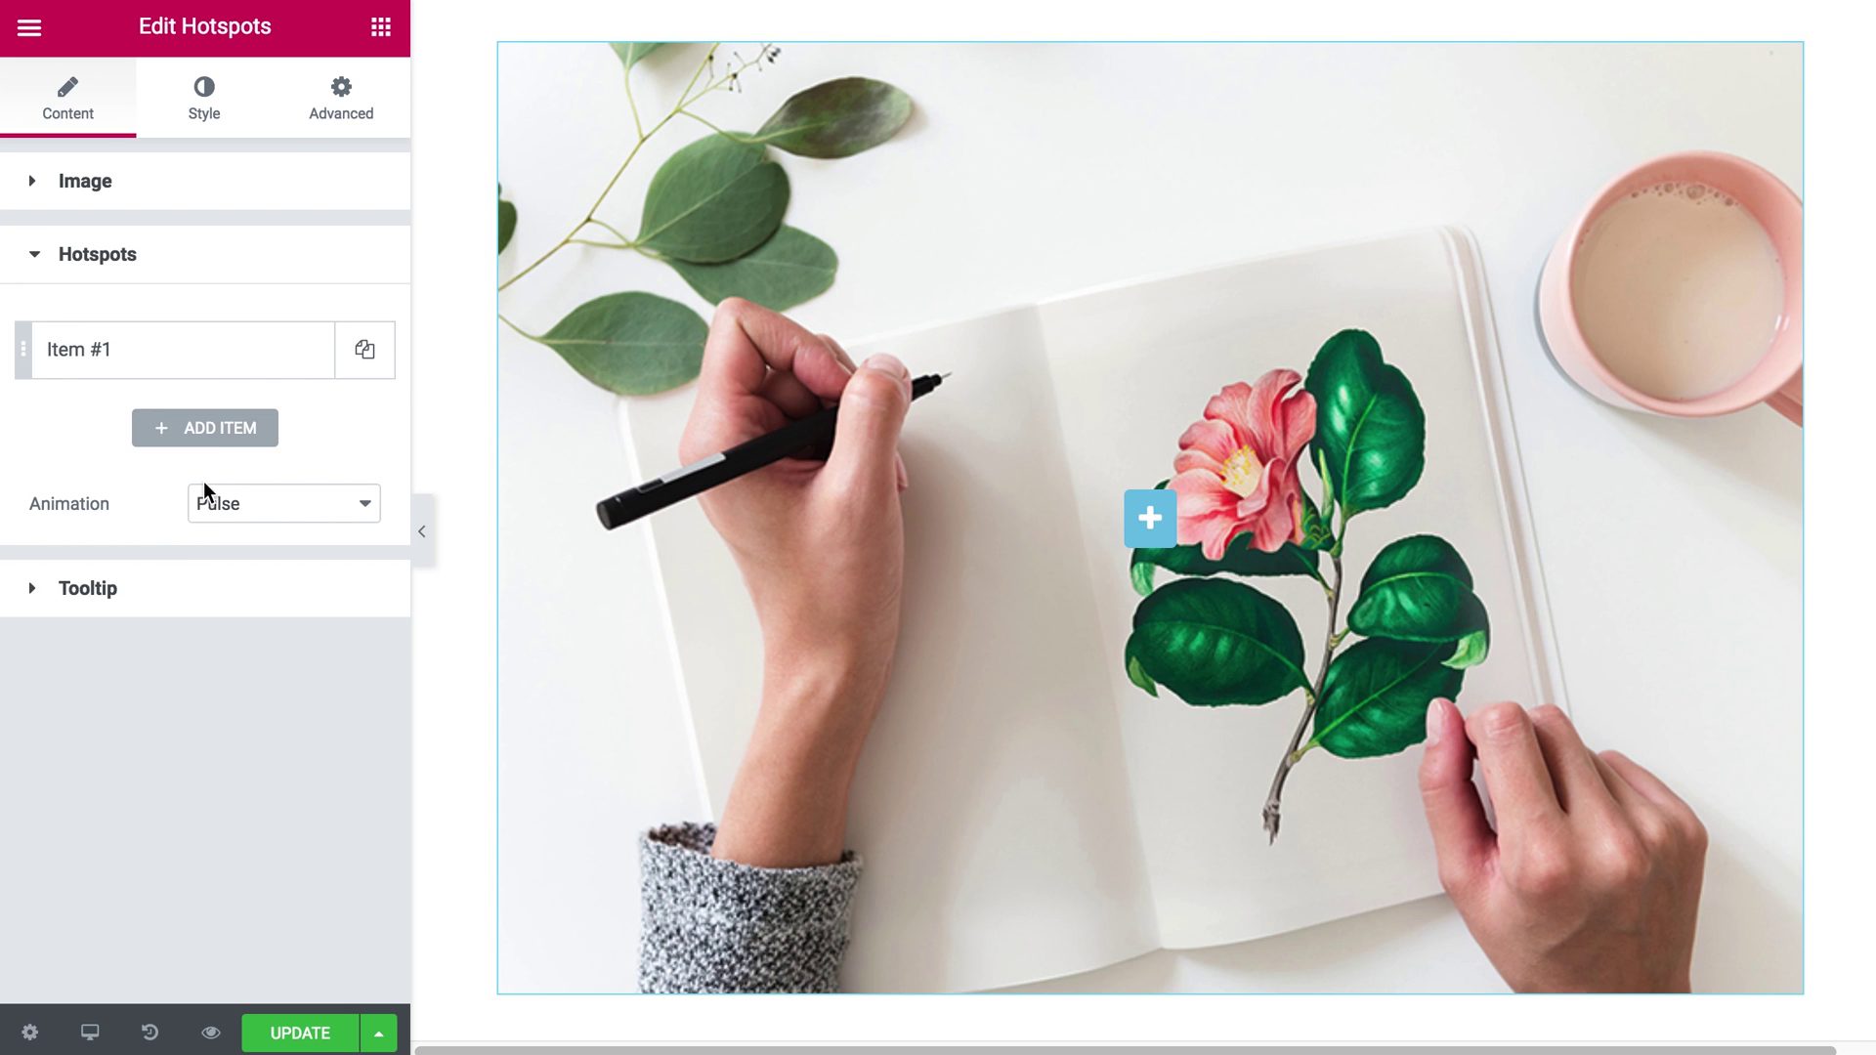
{"action": "left_click", "coordinate": [113, 354]}
{"action": "scroll", "coordinate": [166, 449], "scroll_direction": "down", "scroll_amount": 1}
{"action": "scroll", "coordinate": [166, 449], "scroll_direction": "down", "scroll_amount": 1}
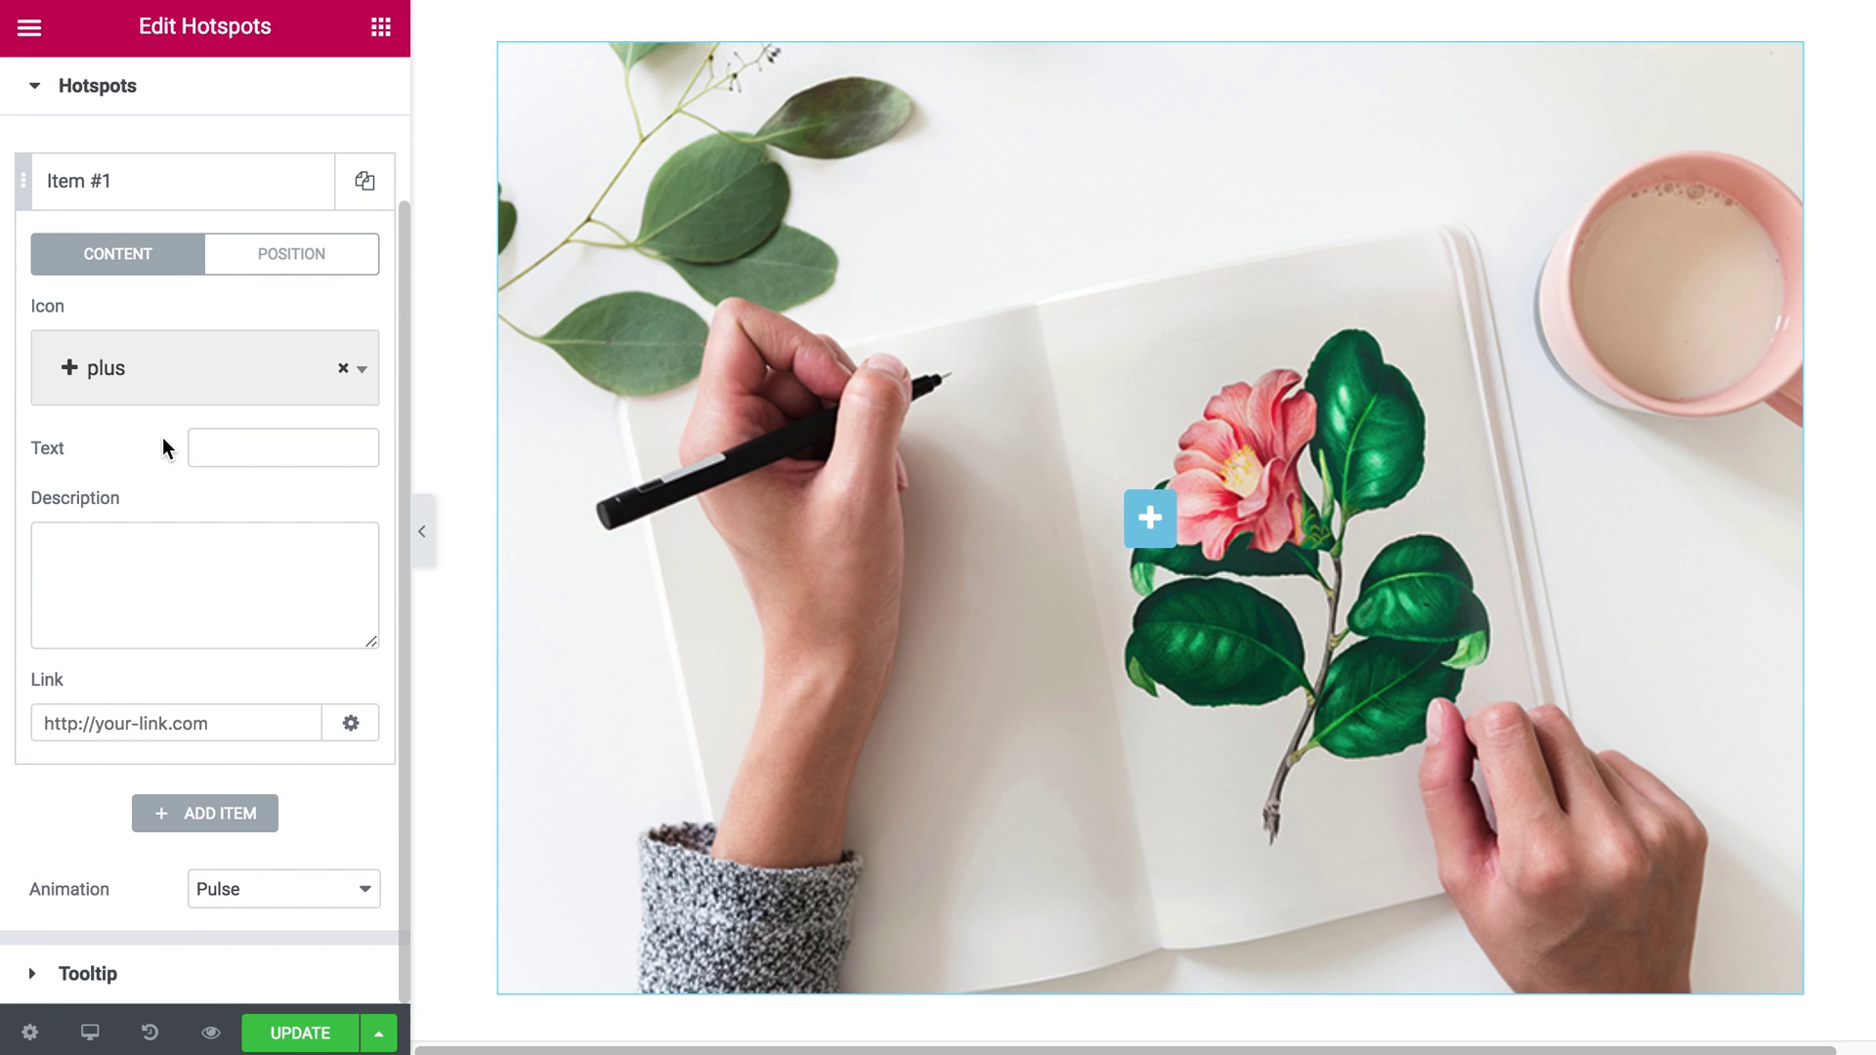
{"action": "left_click", "coordinate": [356, 379]}
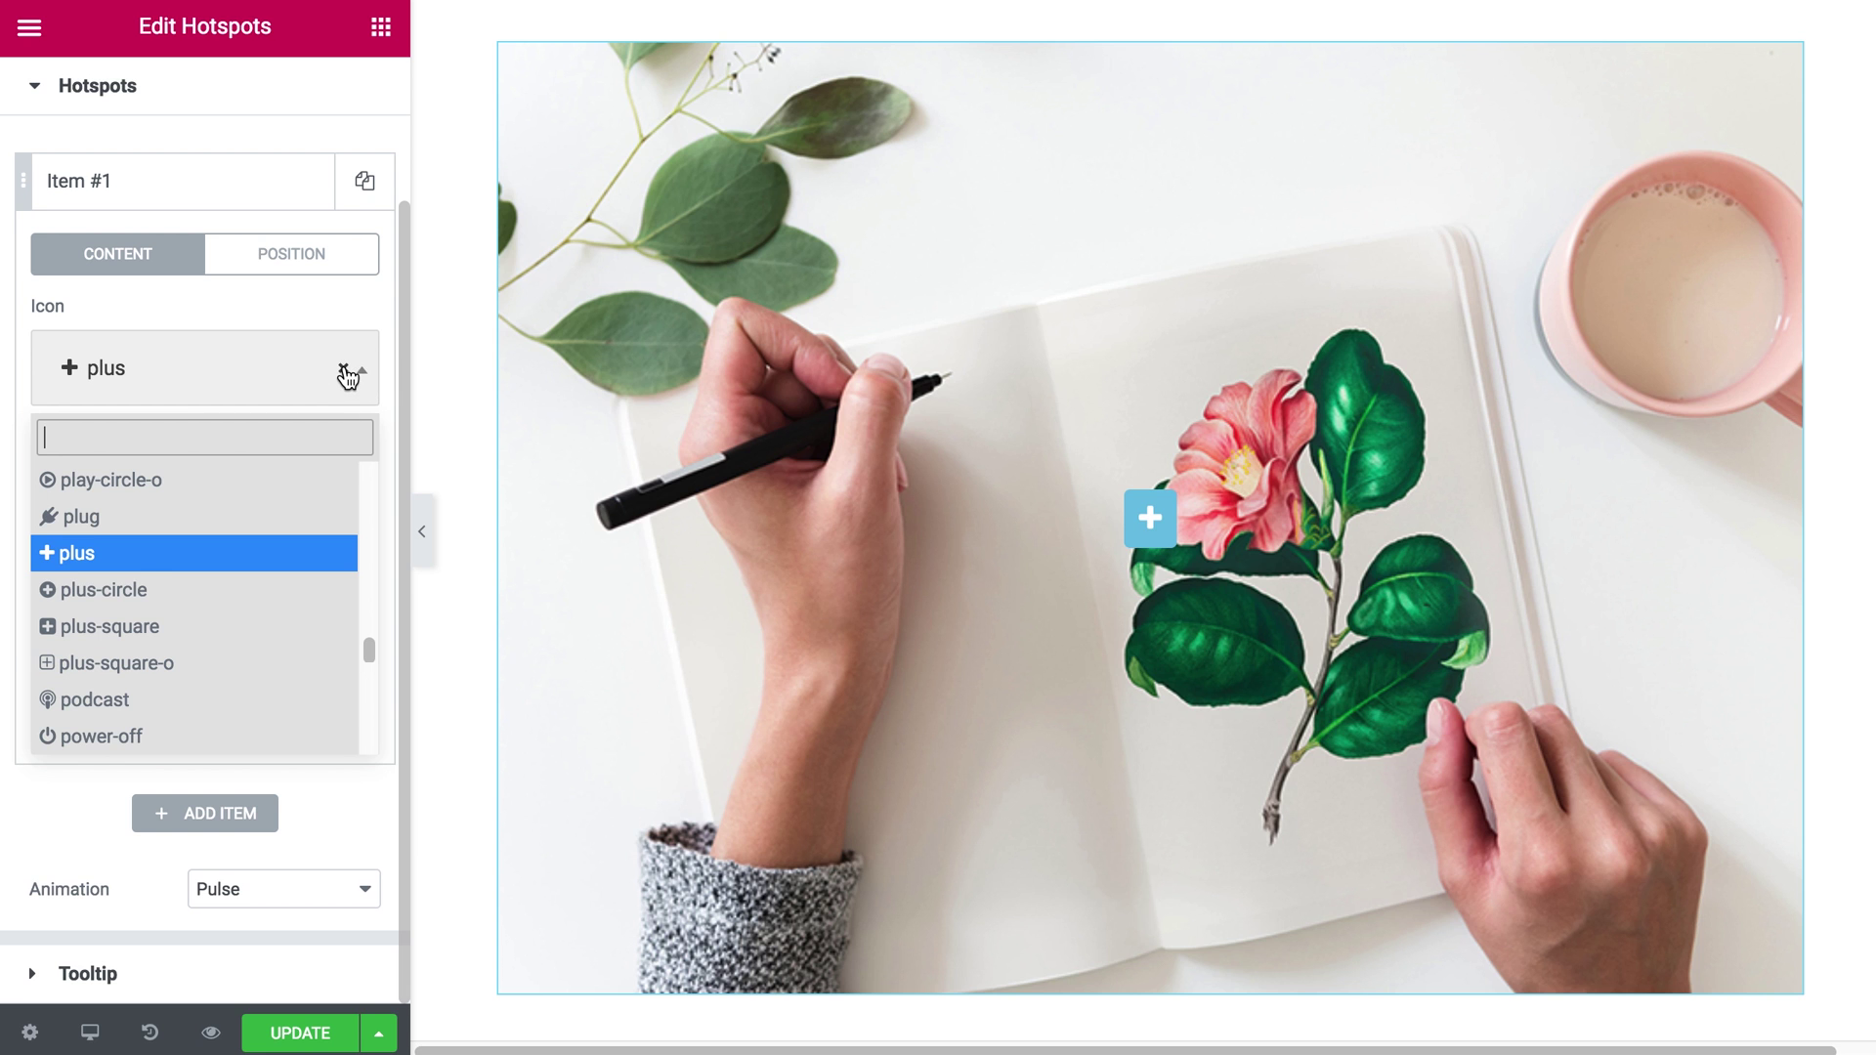
{"action": "left_click", "coordinate": [347, 378]}
- Label the hotspot 'Hotspot' with the description 'This is some text for a tooltip'
{"action": "left_click", "coordinate": [360, 381]}
{"action": "left_click", "coordinate": [277, 459]}
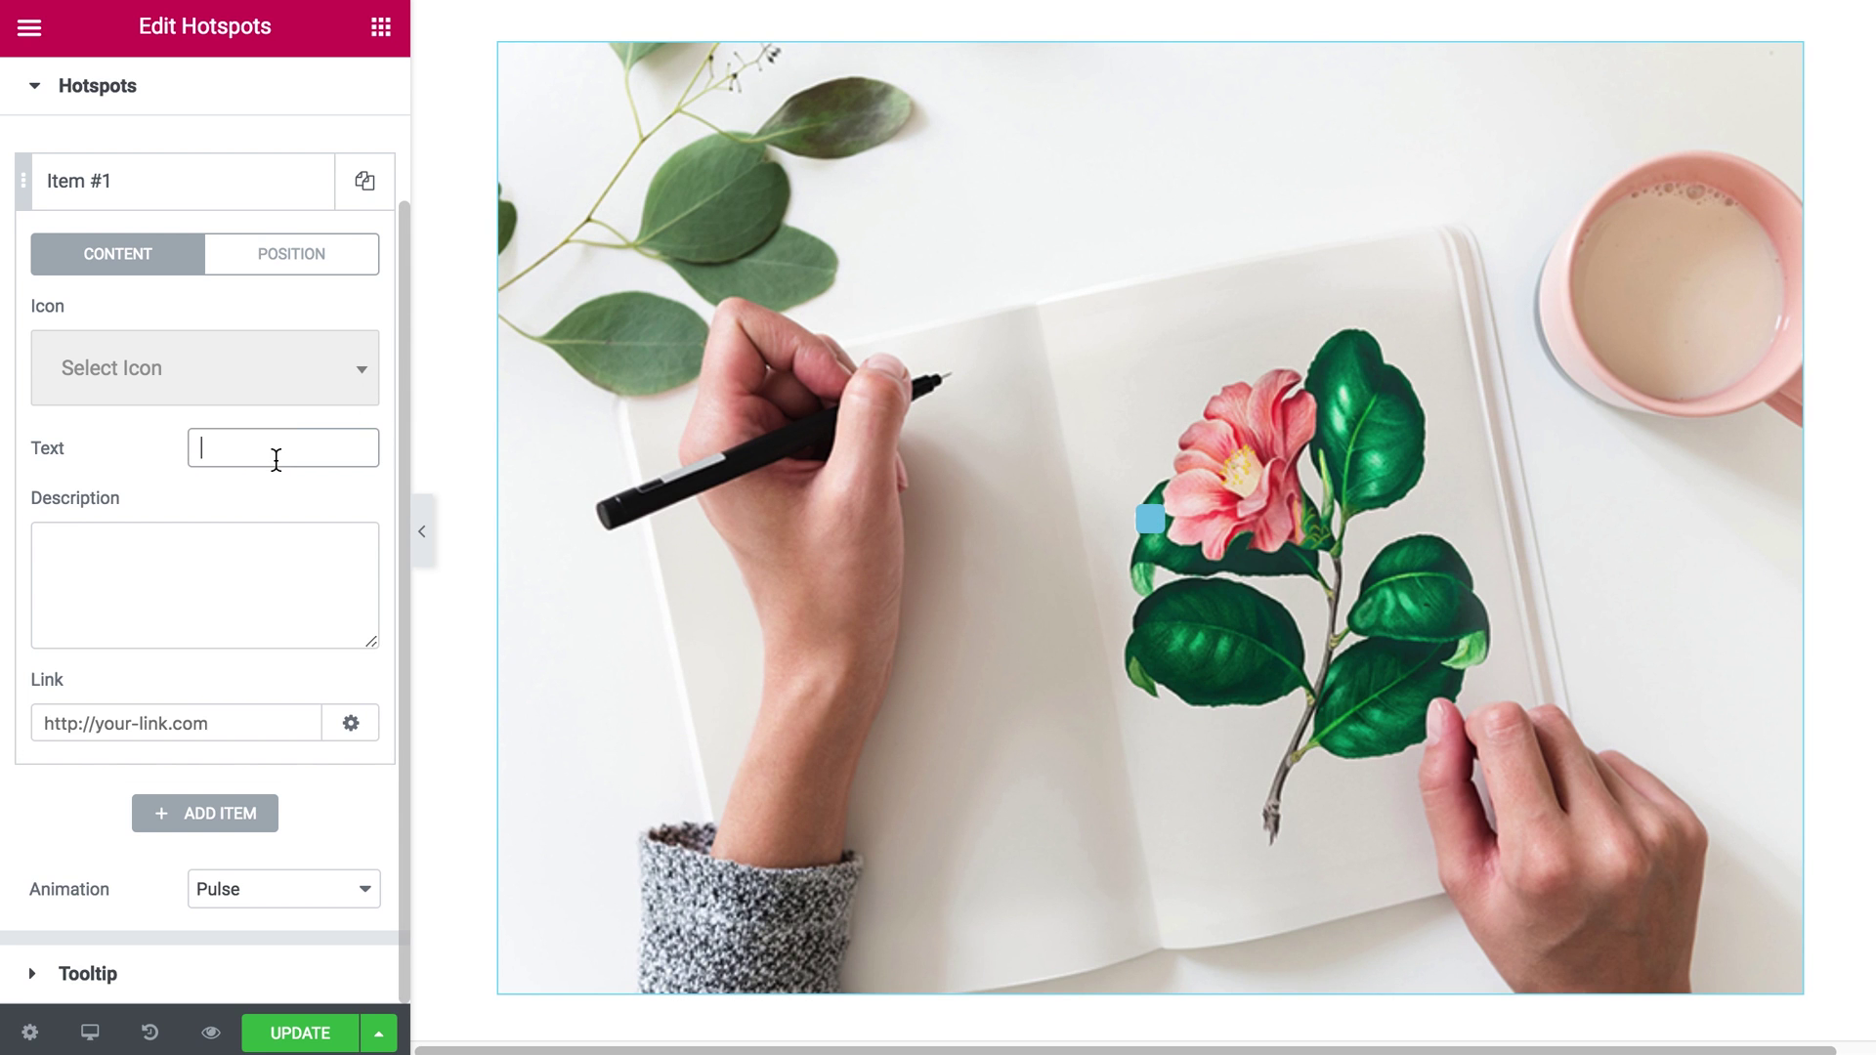
{"action": "type", "text": "Hotspot"}
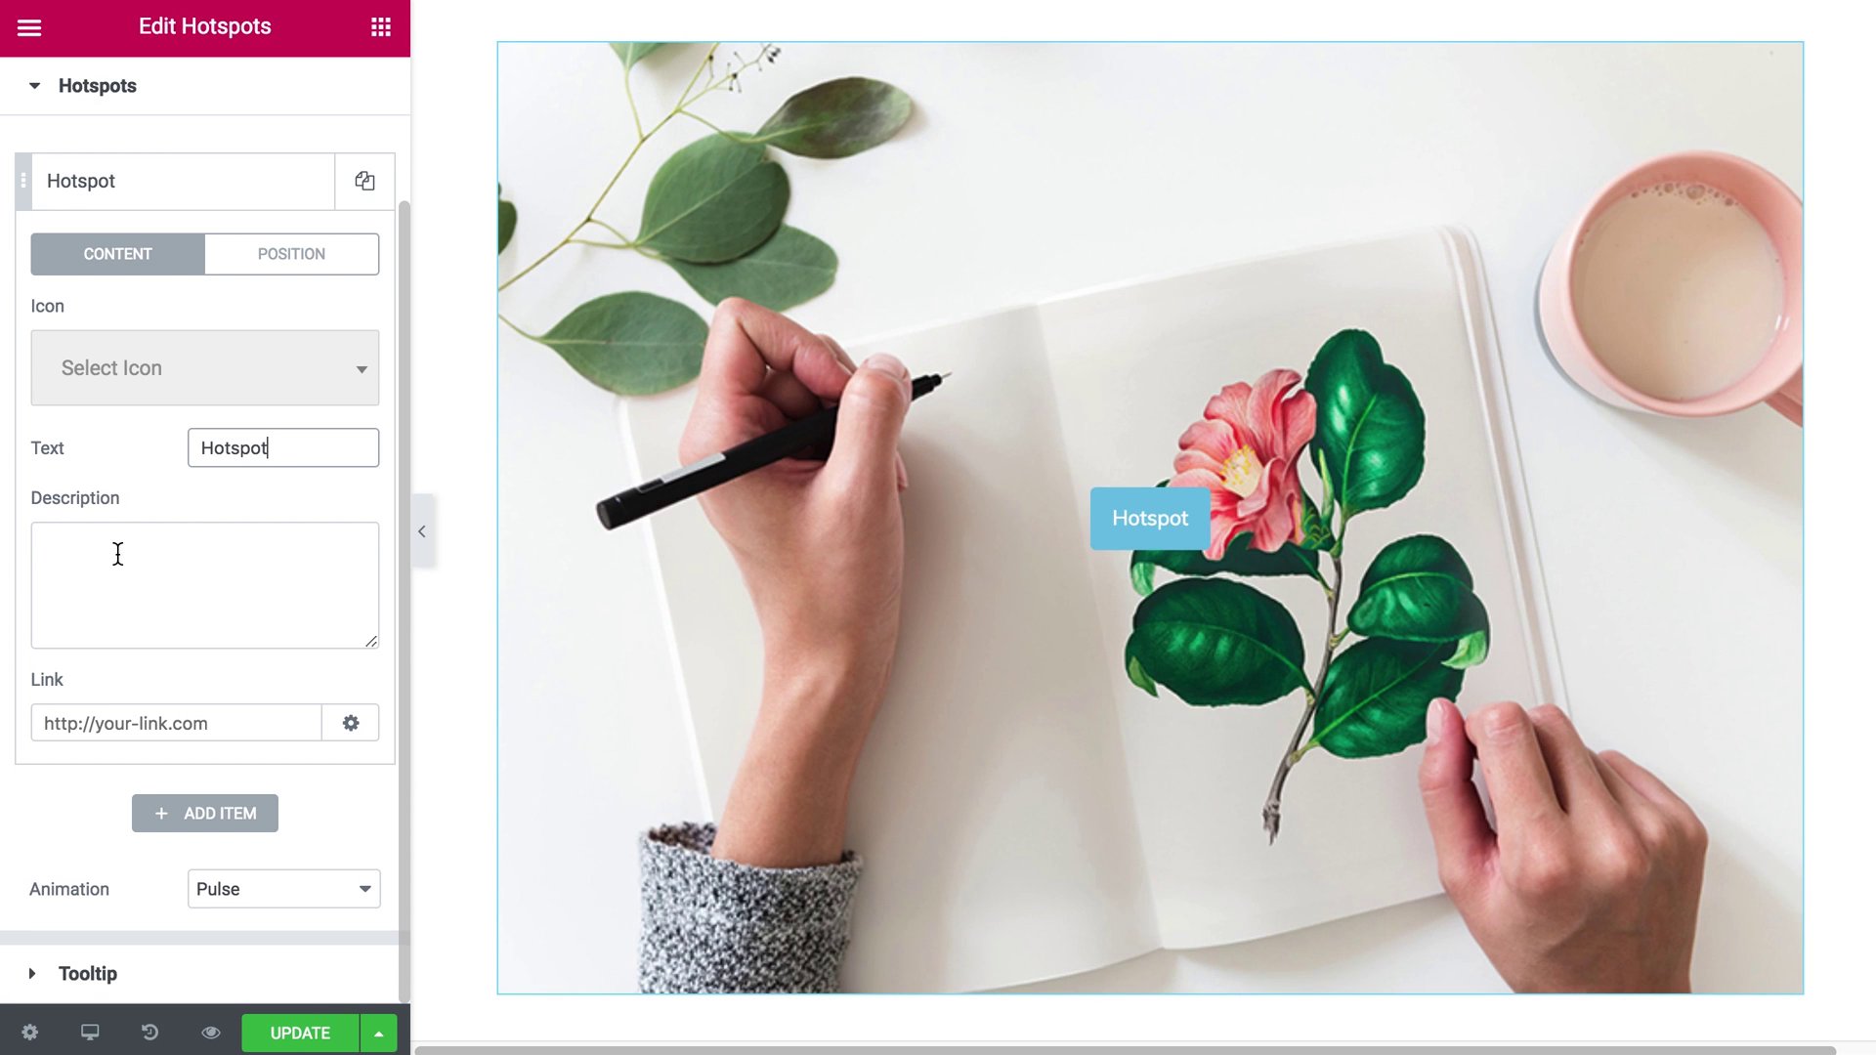
{"action": "left_click", "coordinate": [126, 558]}
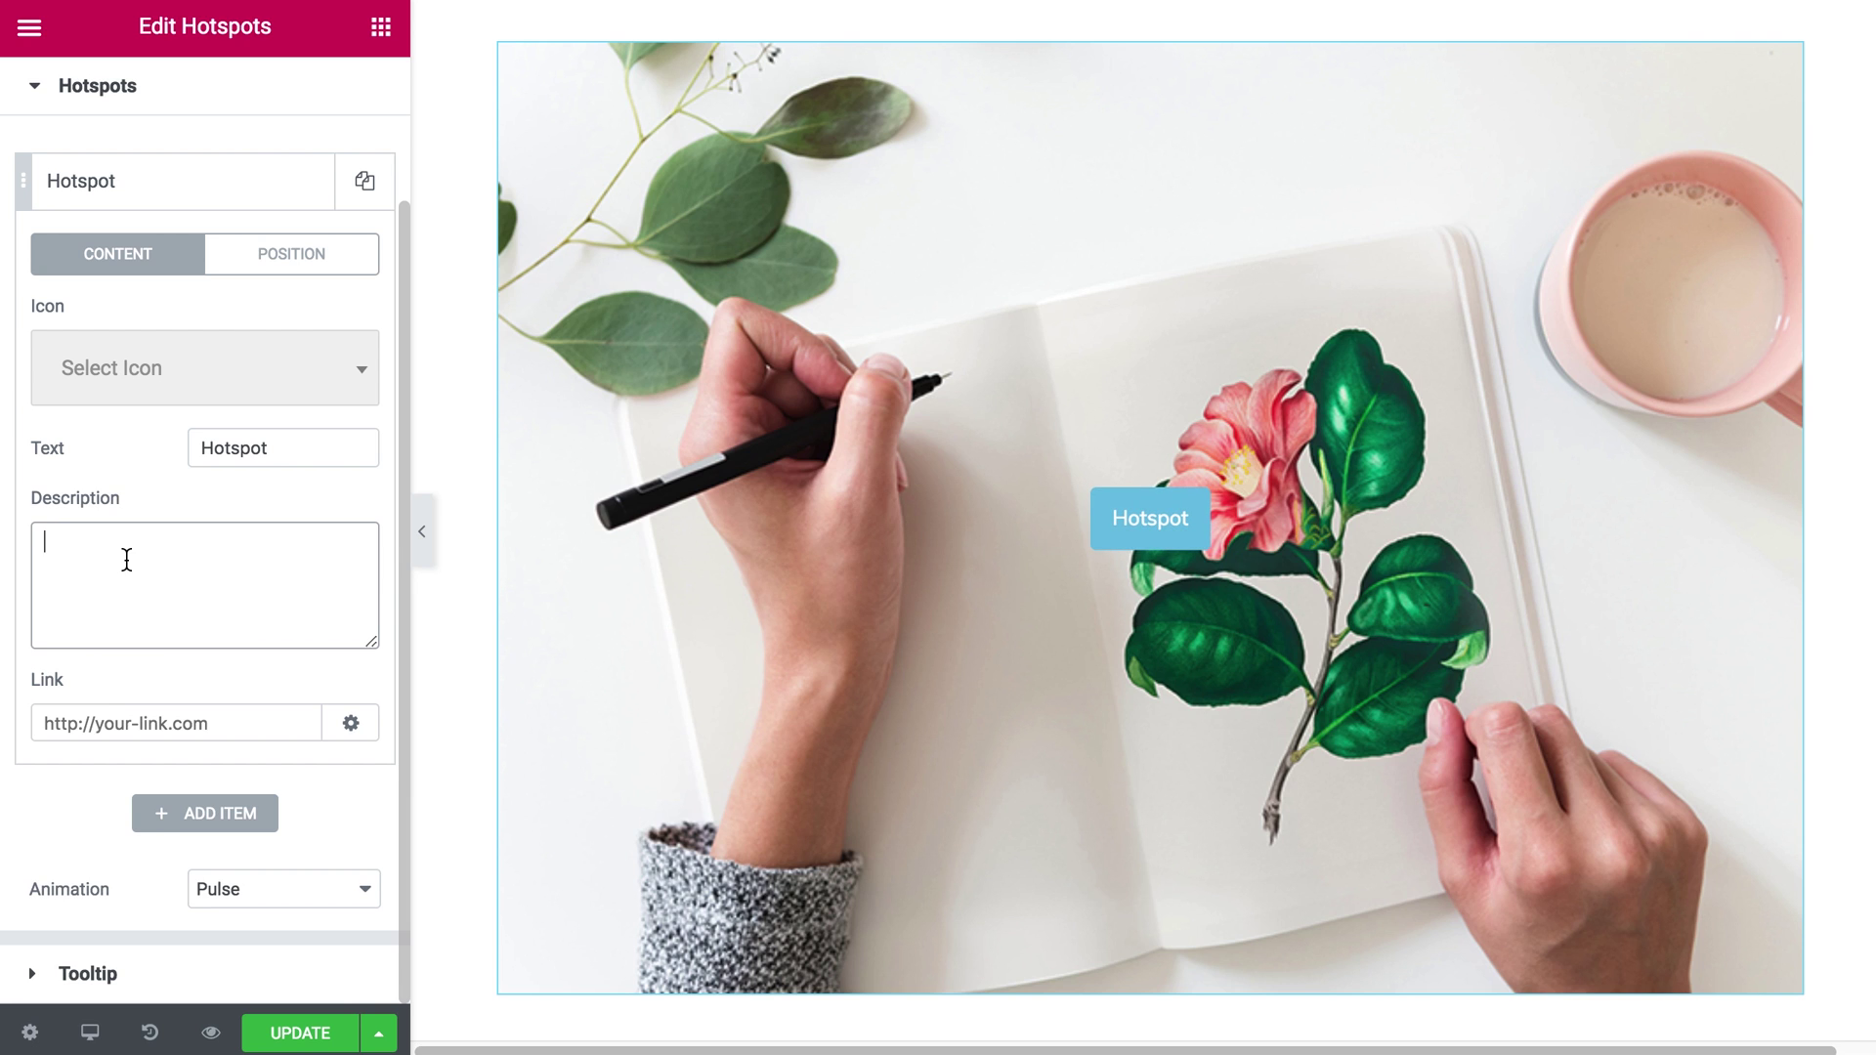
{"action": "type", "text": "This is some text for a tooltip"}
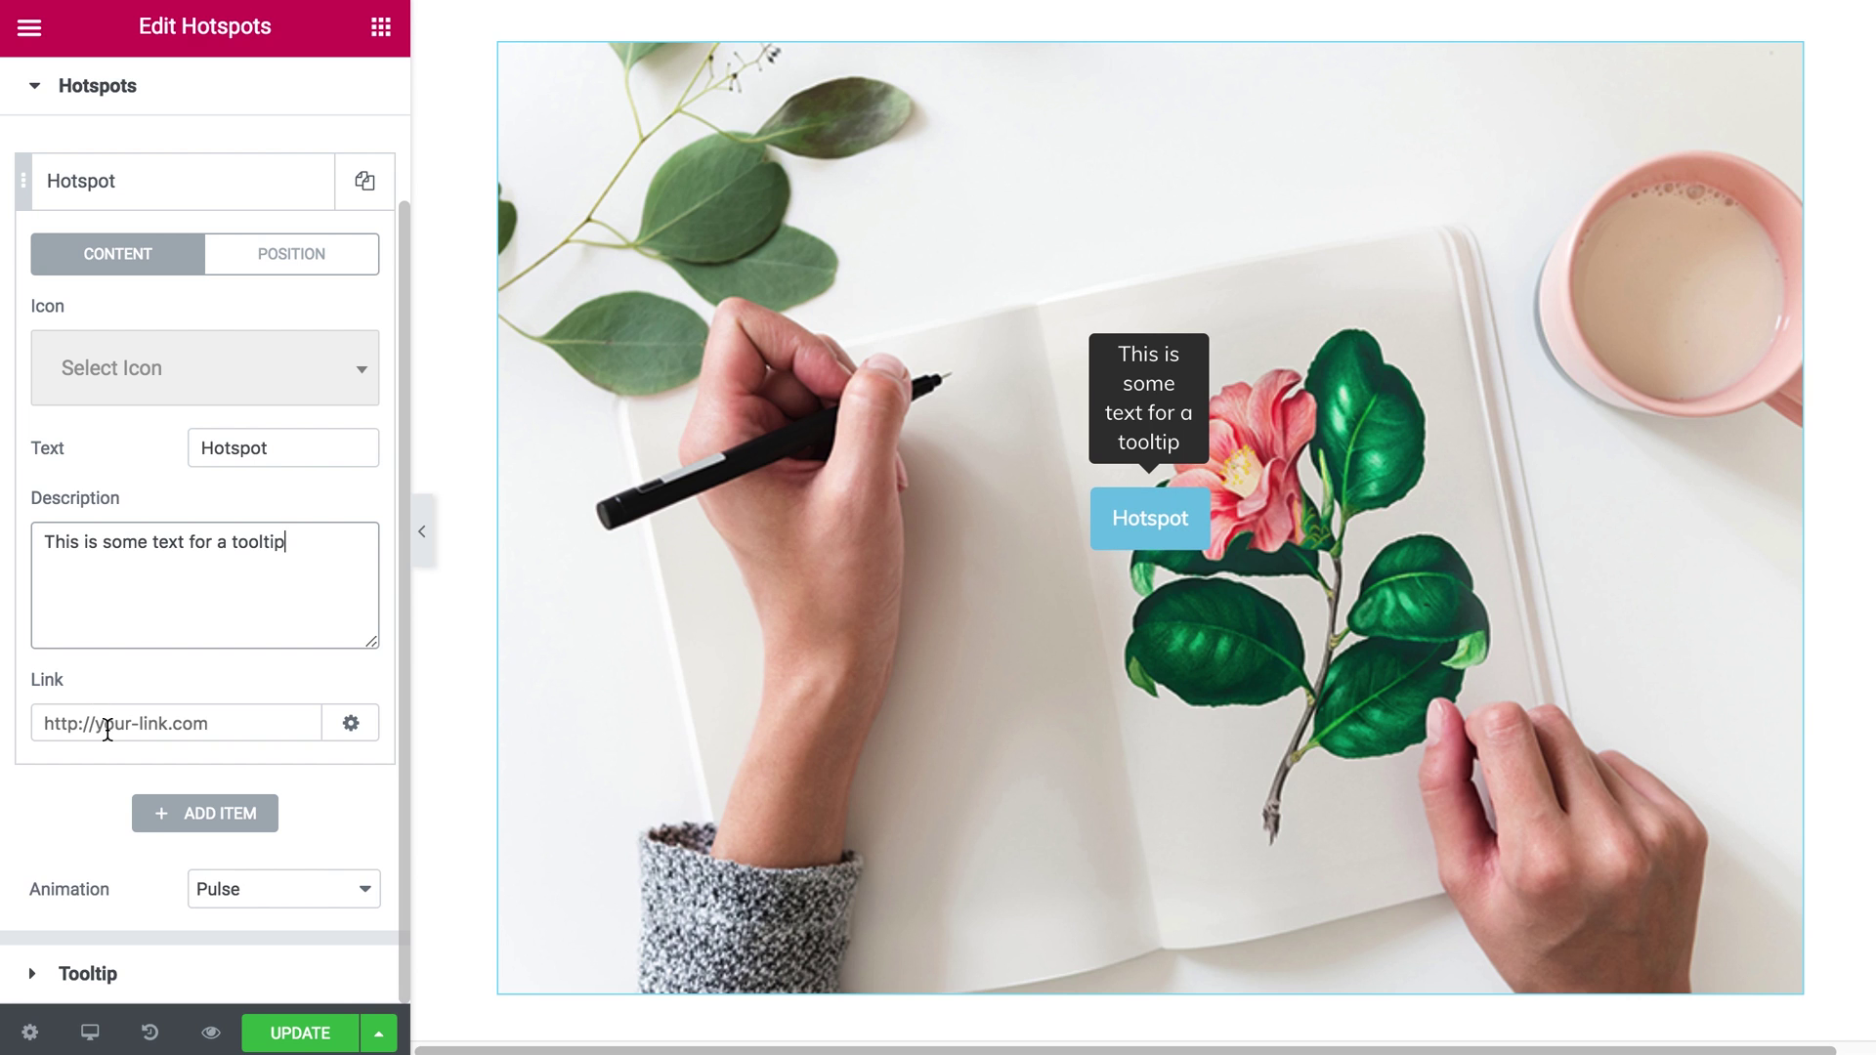
{"action": "left_click", "coordinate": [350, 721]}
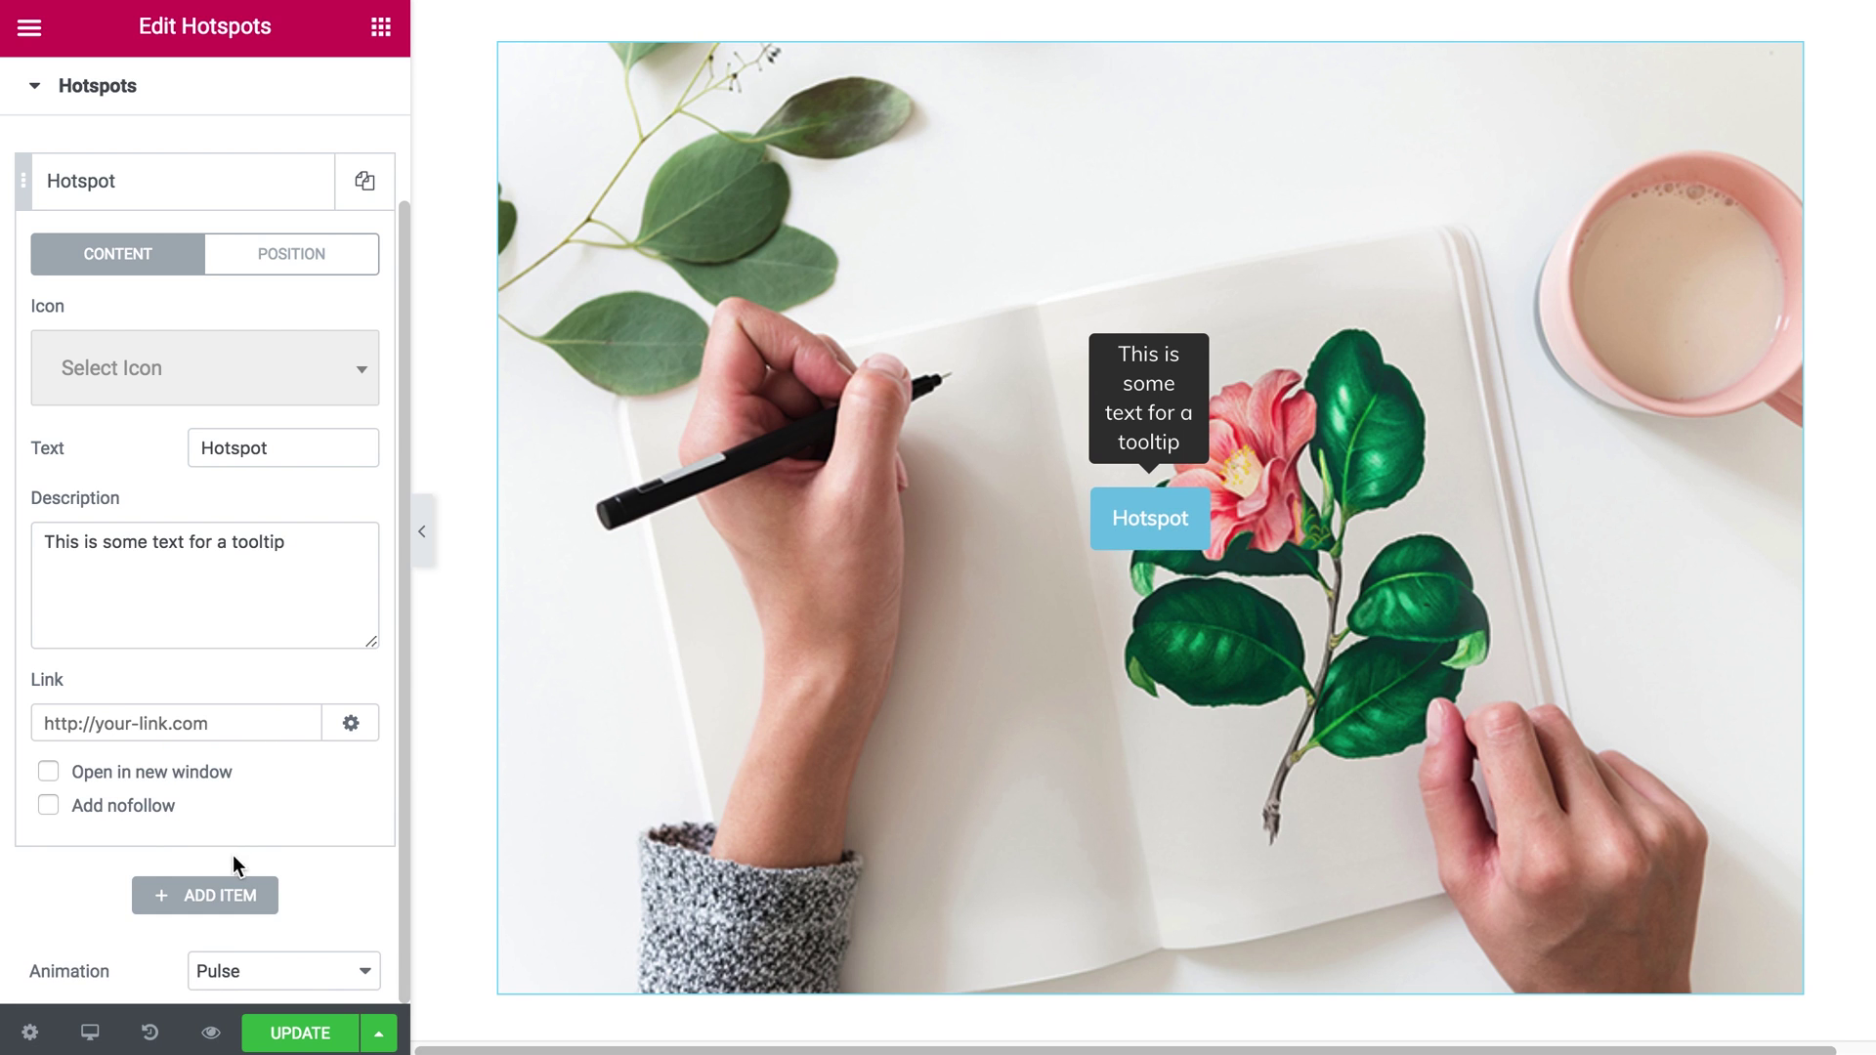
- Change the hotspot's animation from Rubber to Tada
{"action": "scroll", "coordinate": [217, 891], "scroll_direction": "down", "scroll_amount": 1}
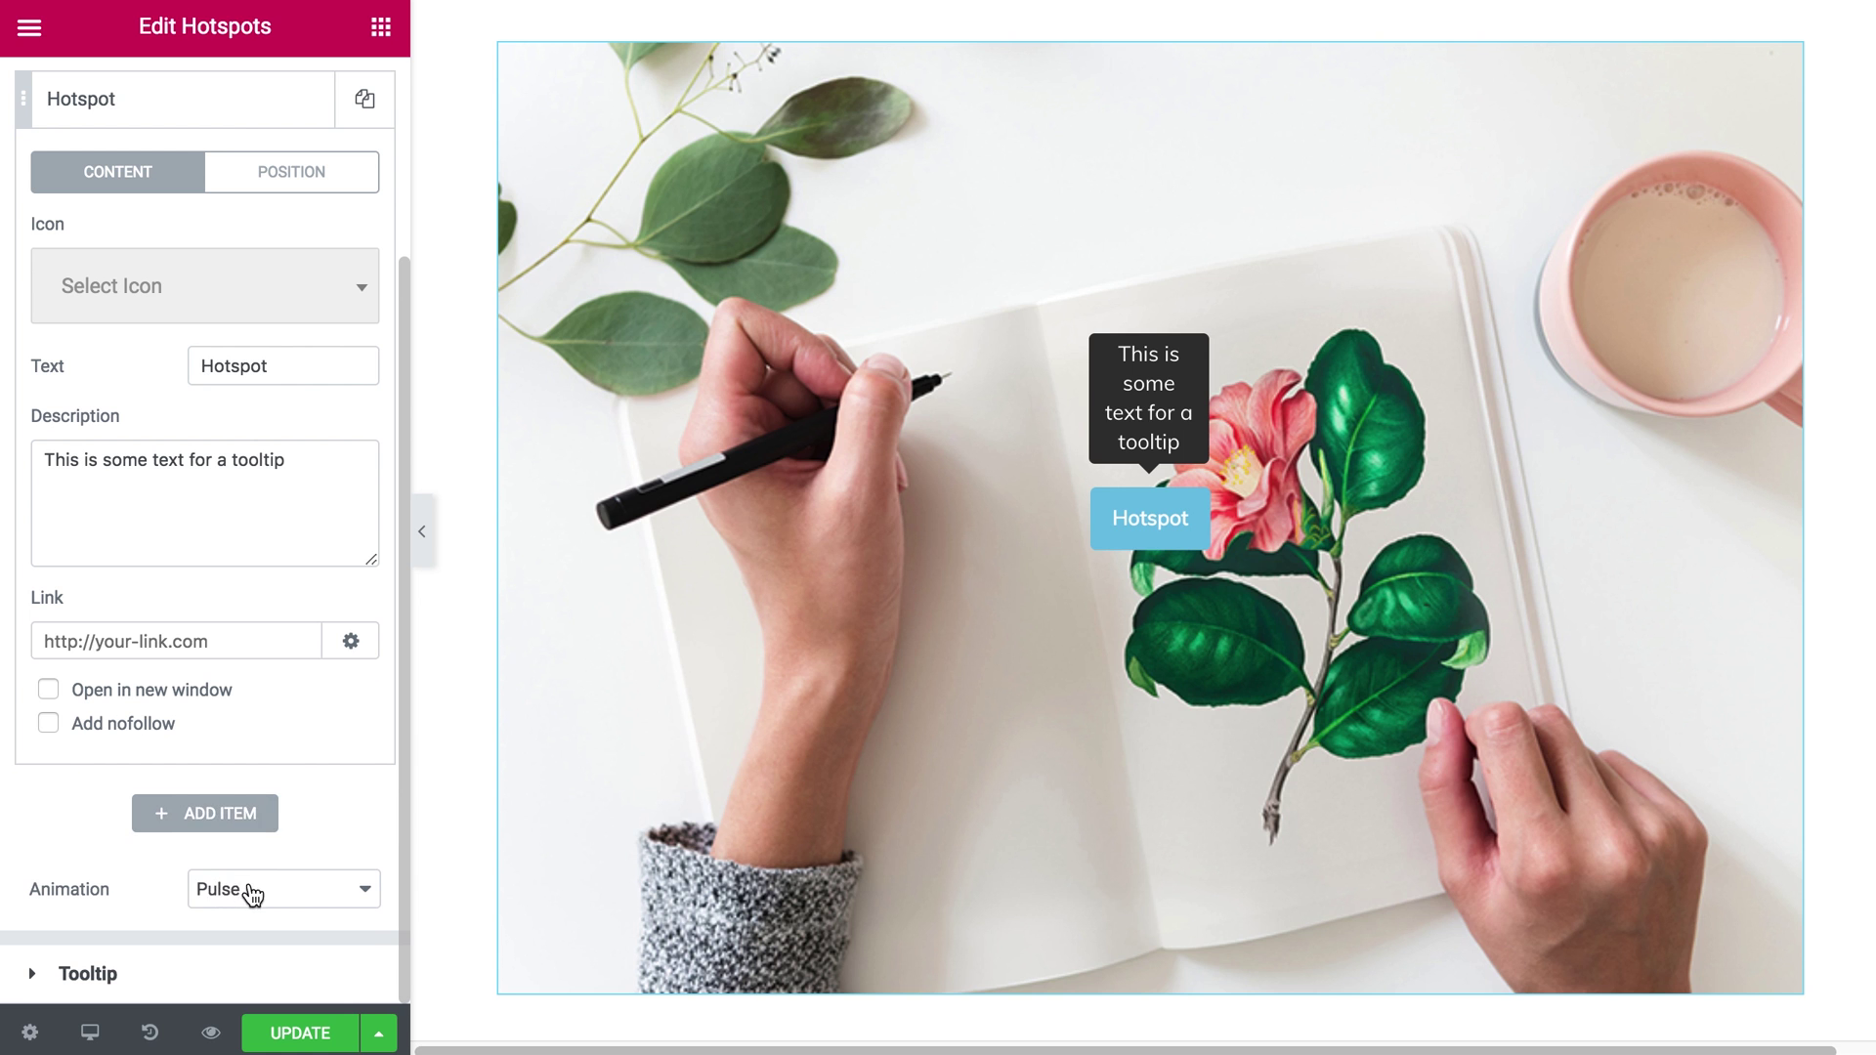
{"action": "left_click", "coordinate": [260, 887]}
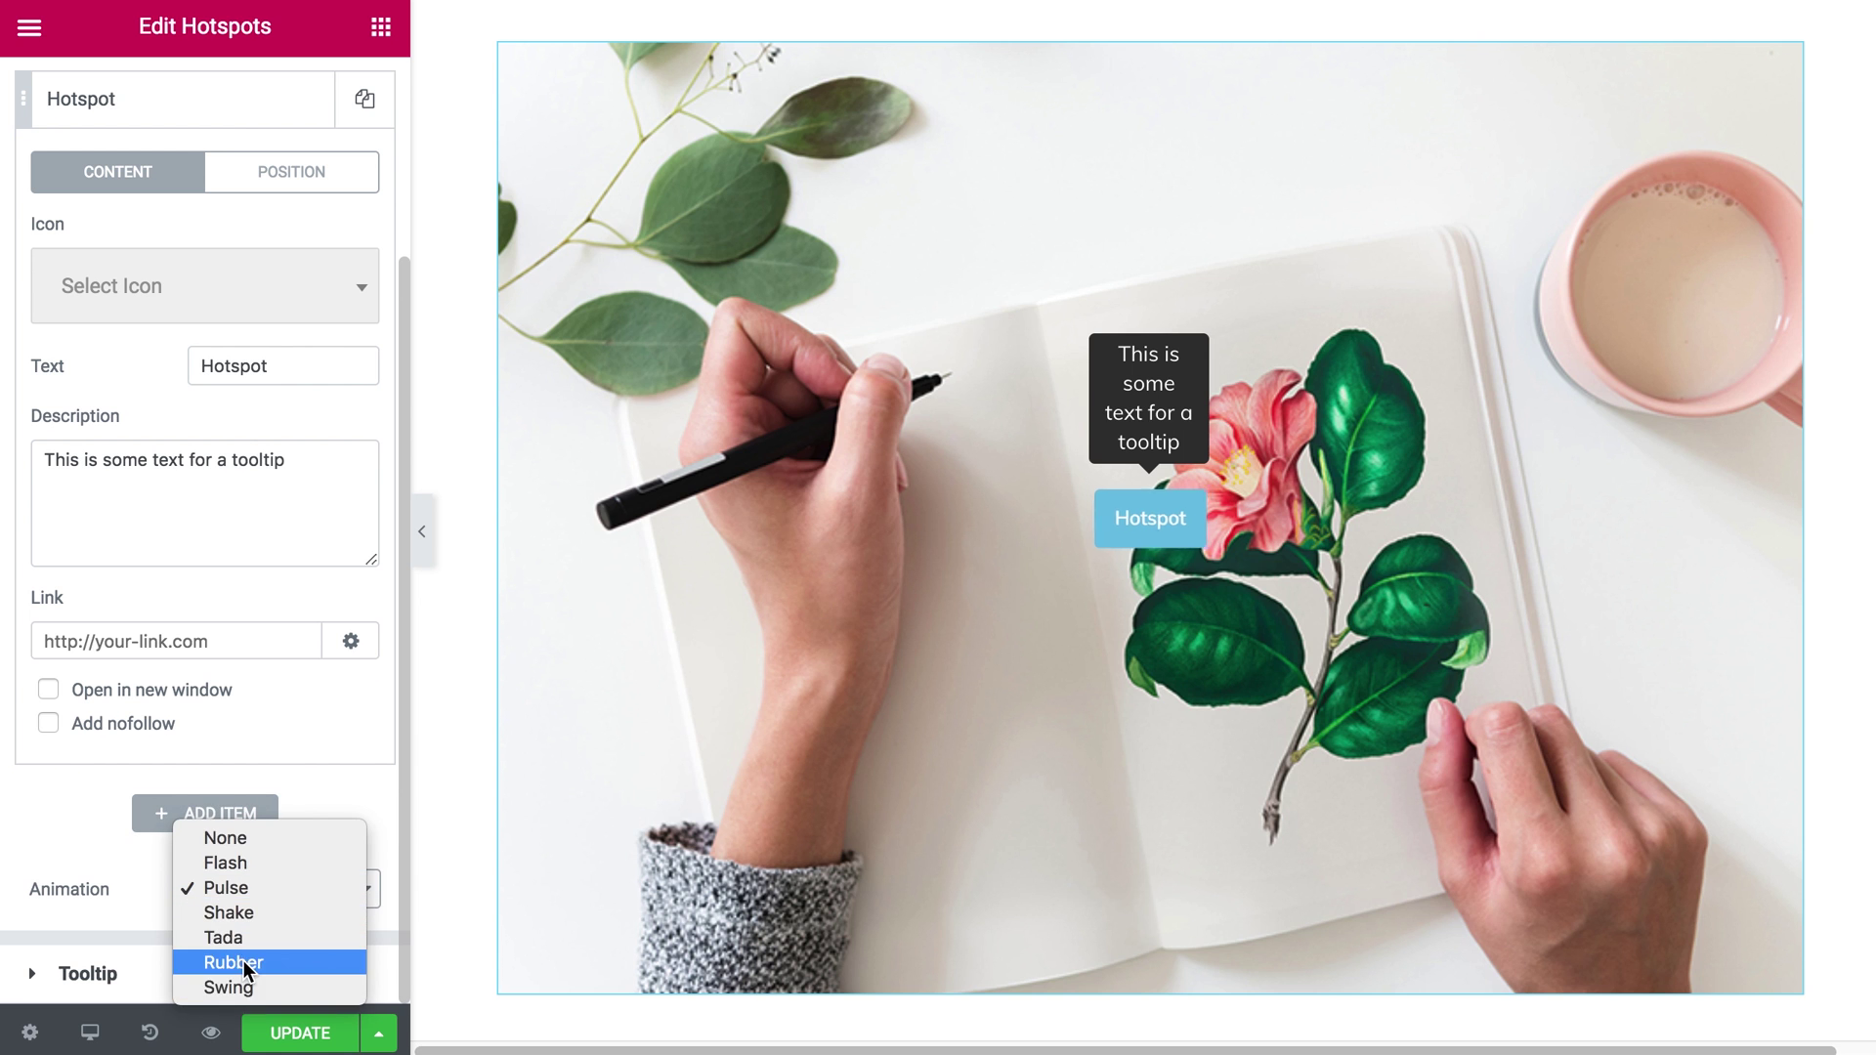
{"action": "key", "text": "Escape"}
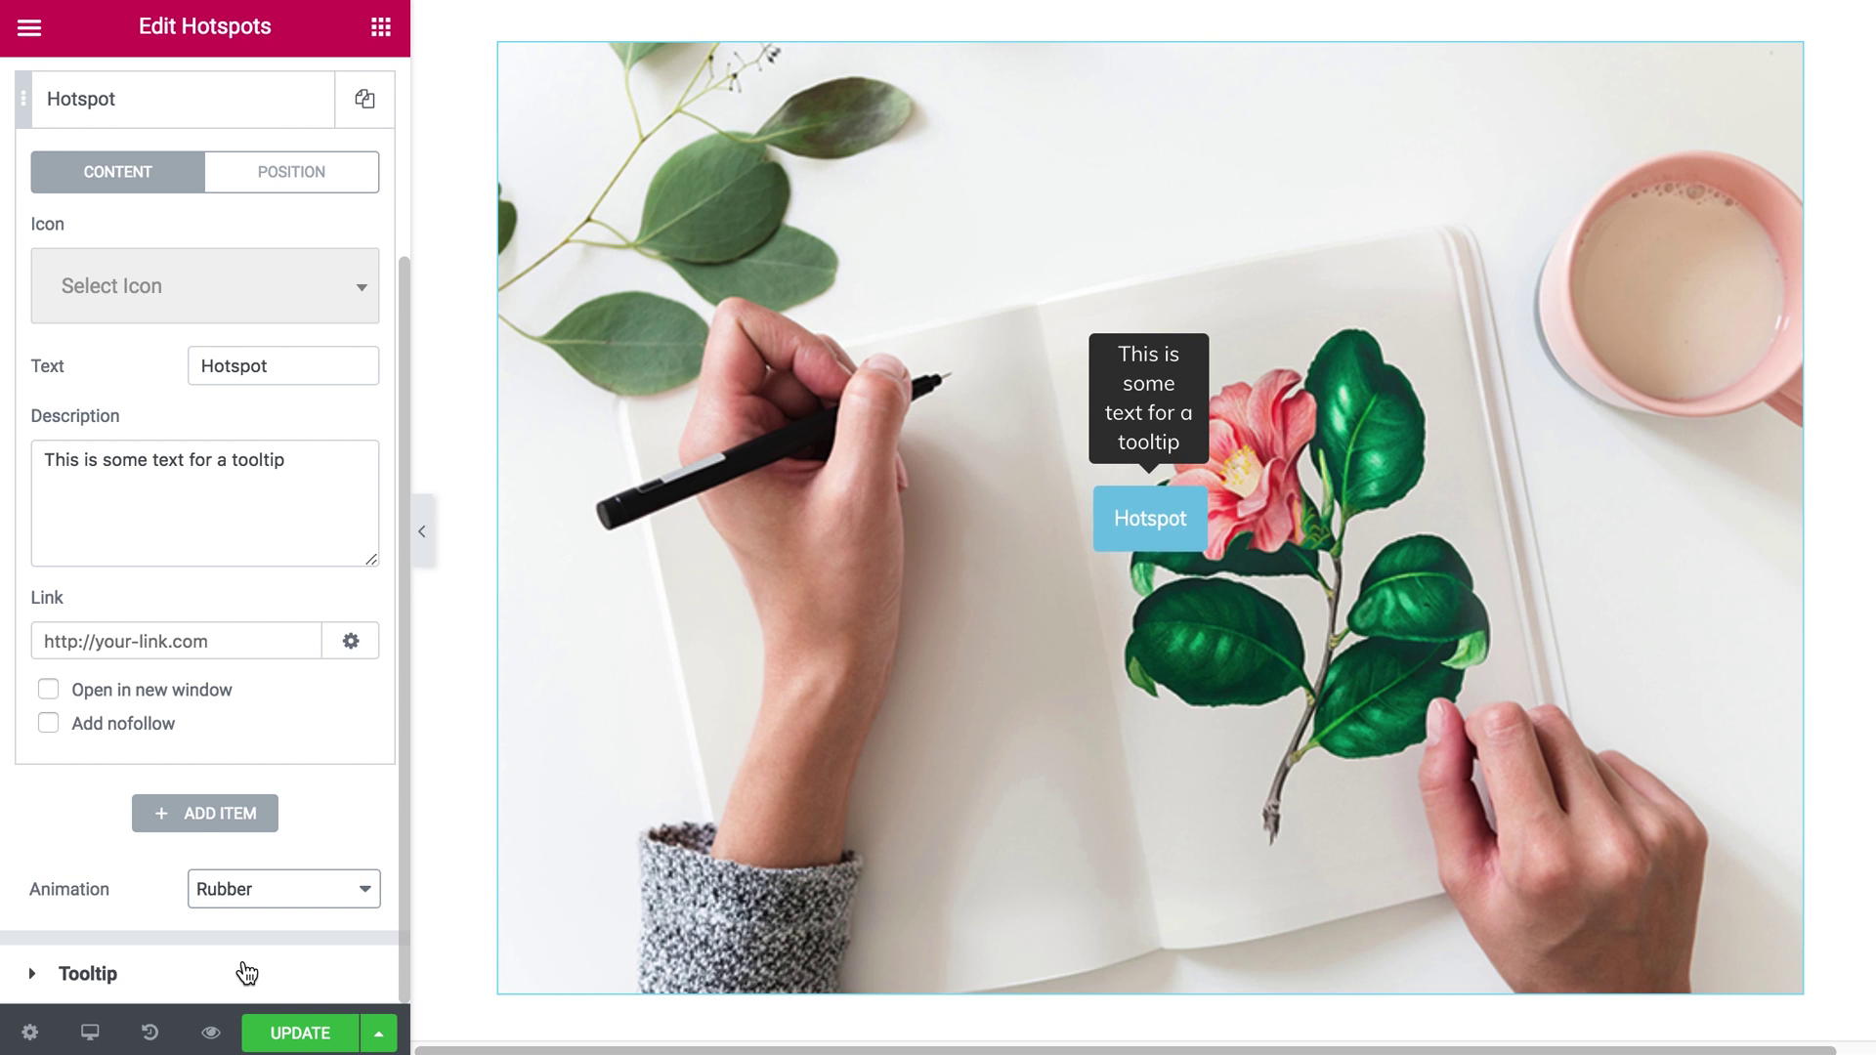
{"action": "left_click", "coordinate": [279, 889]}
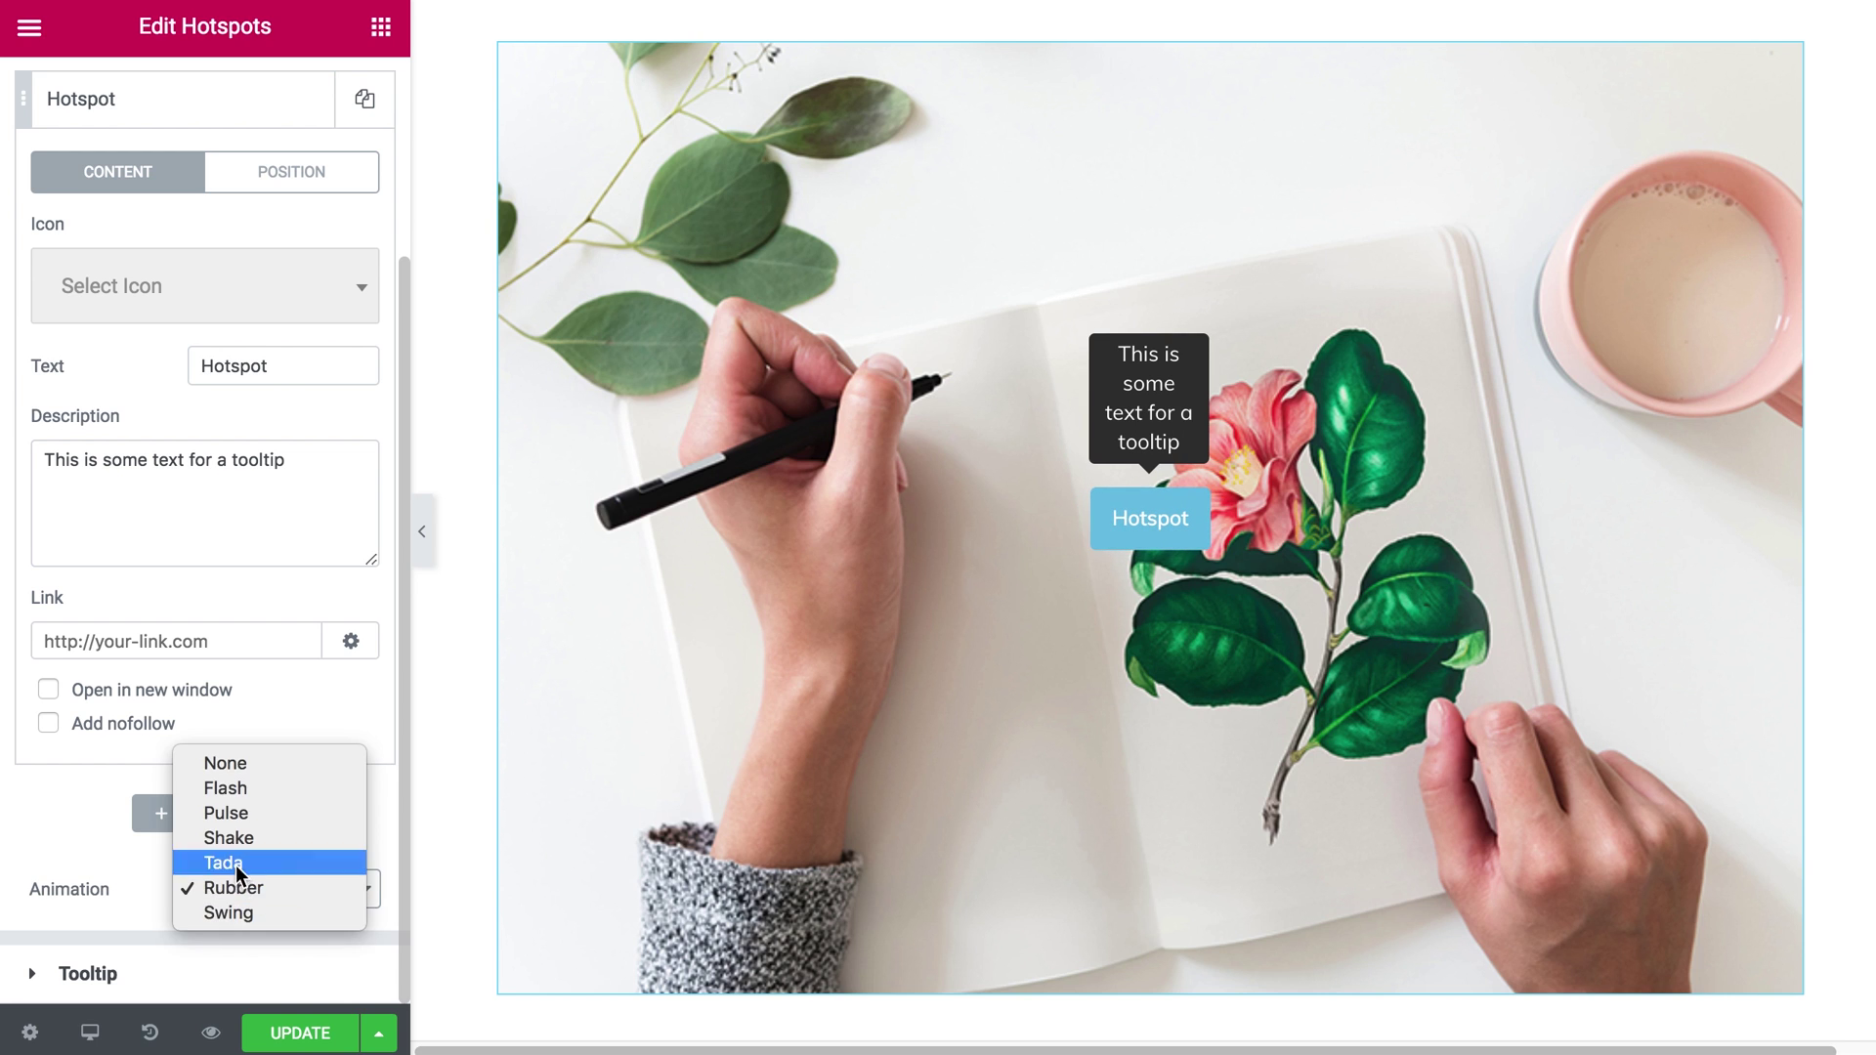
{"action": "left_click", "coordinate": [236, 864]}
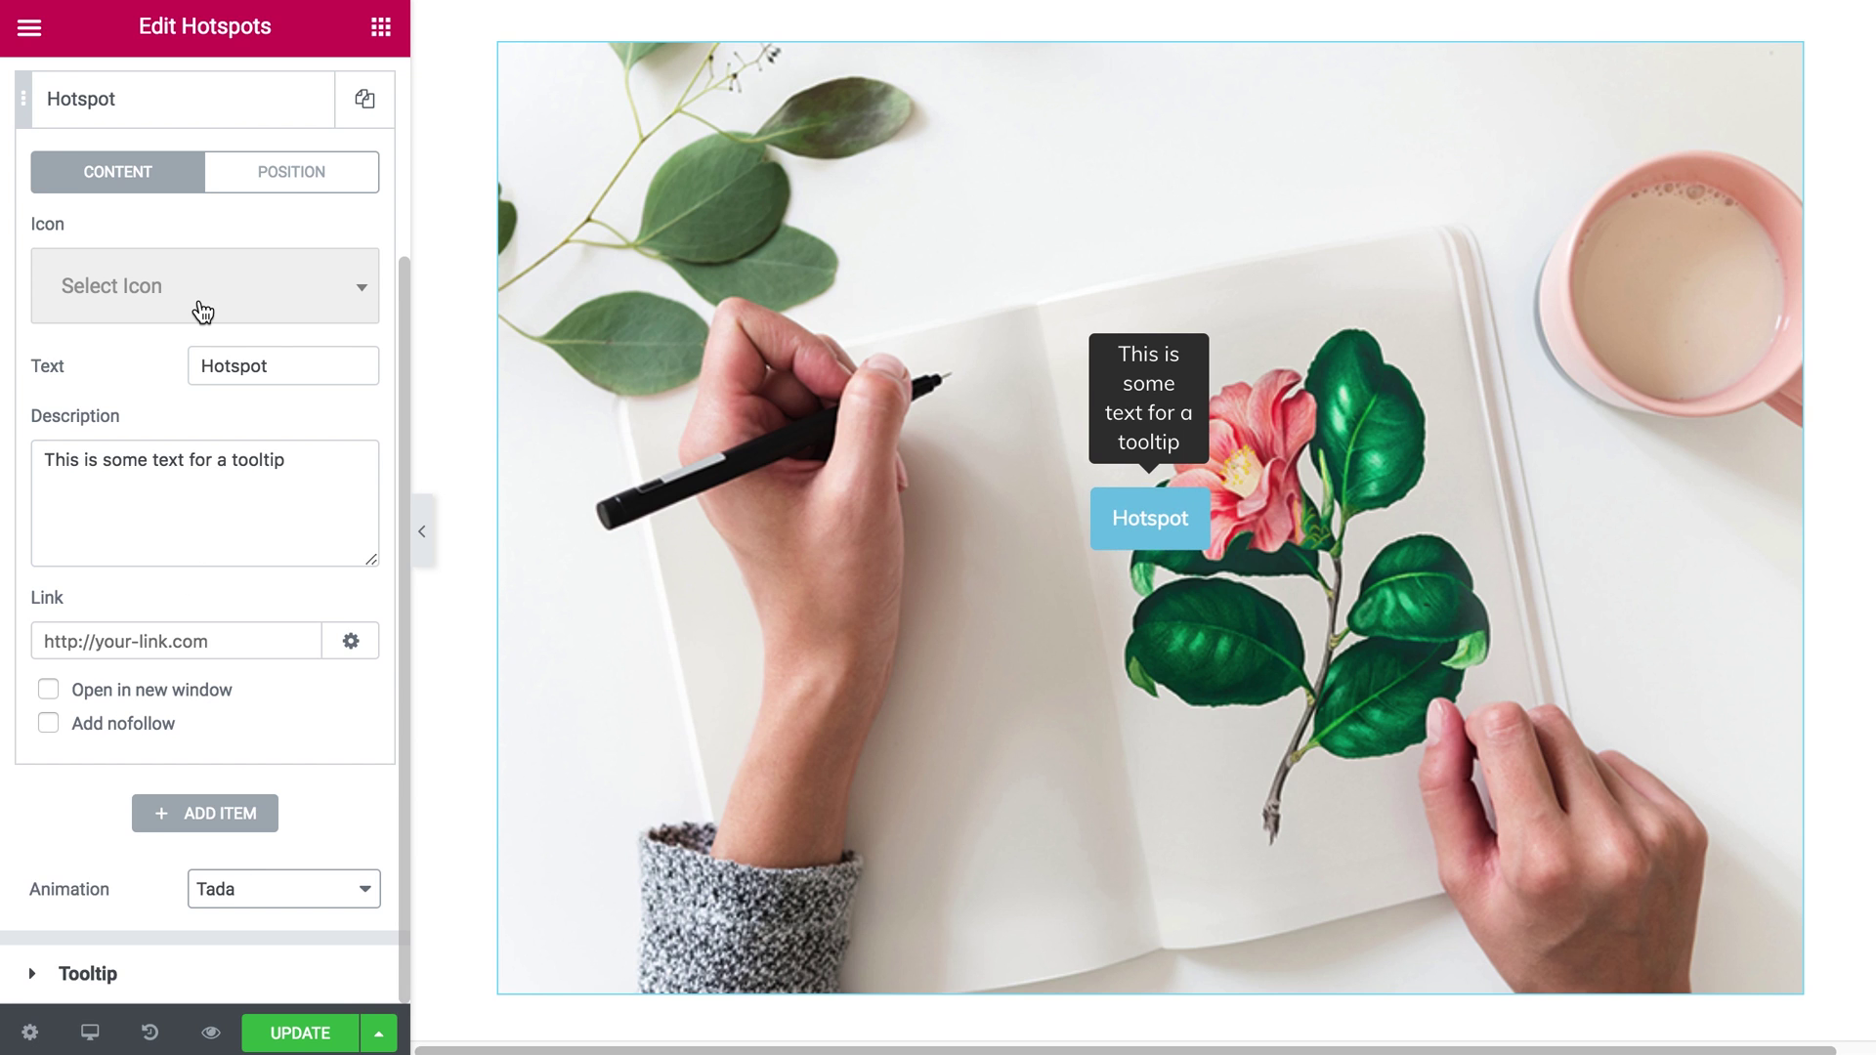
{"action": "left_click", "coordinate": [302, 176]}
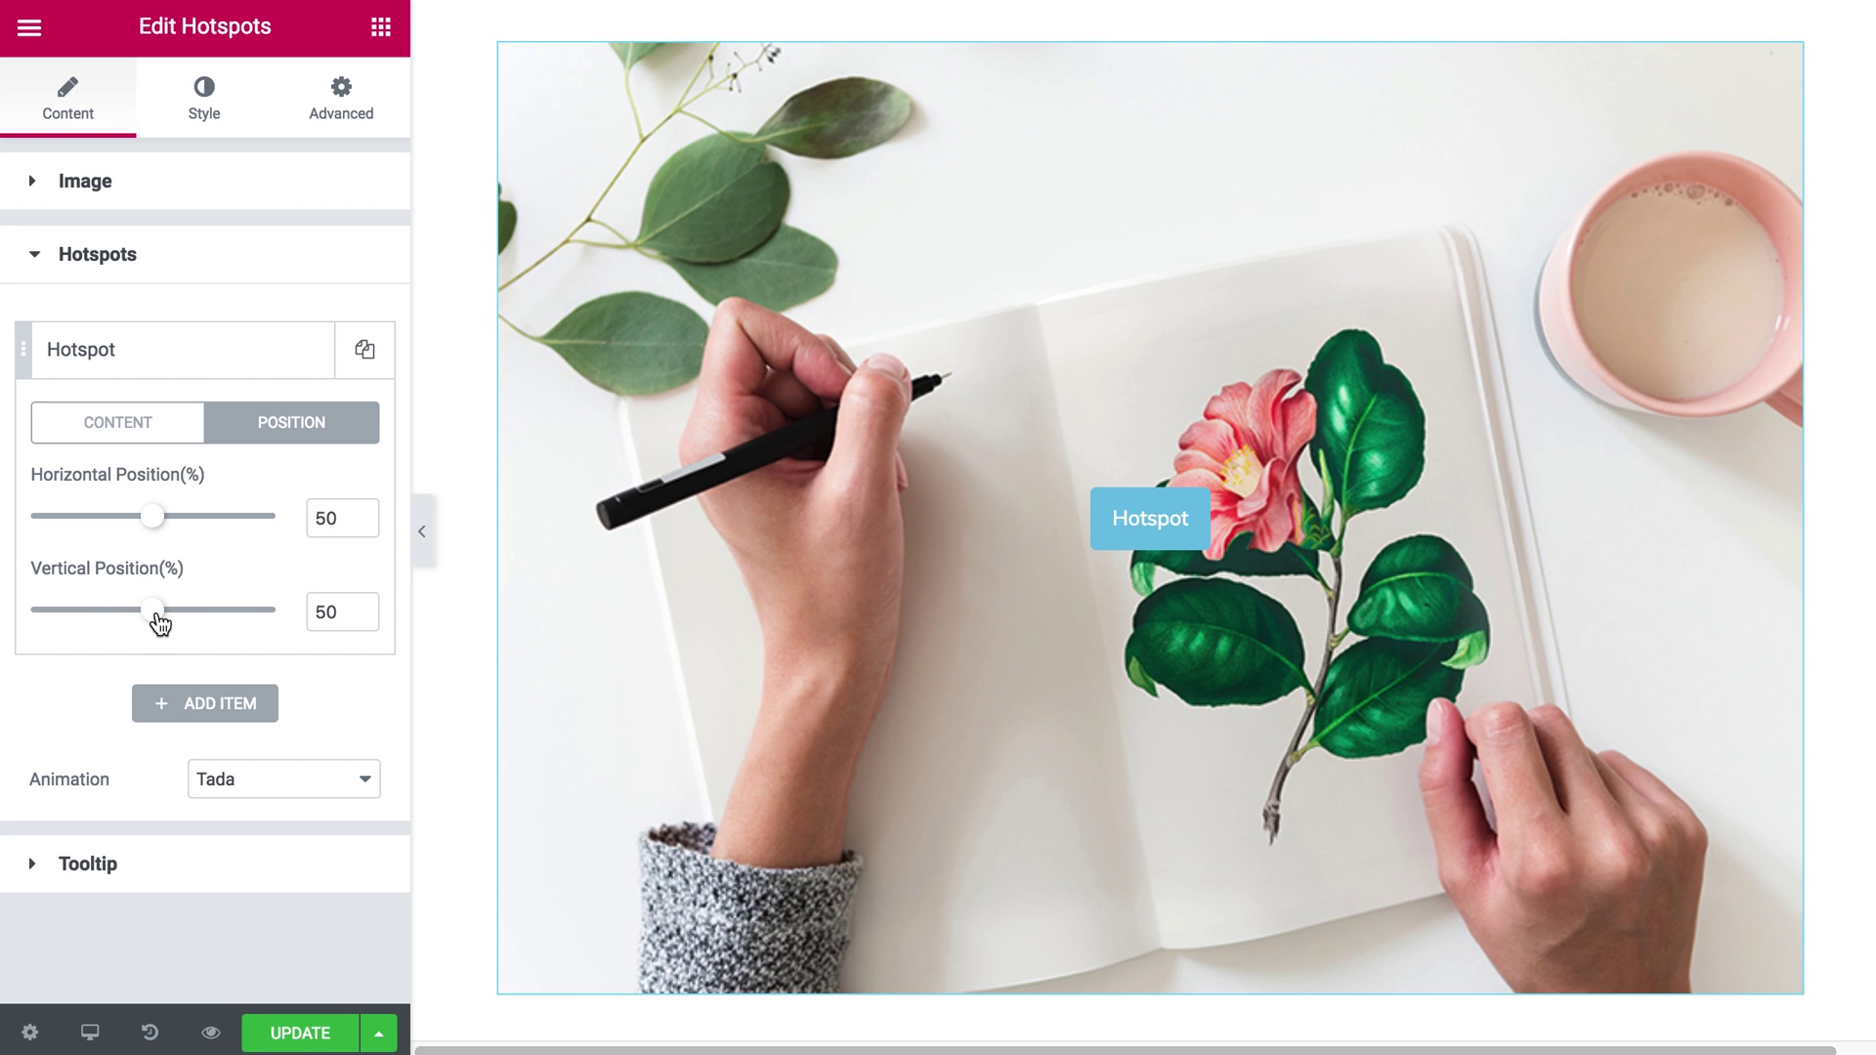
- Position the hotspot at 70% horizontal and 38% vertical
{"action": "left_click_drag", "start_coordinate": [154, 611], "coordinate": [86, 612]}
{"action": "left_click_drag", "start_coordinate": [154, 529], "coordinate": [203, 531]}
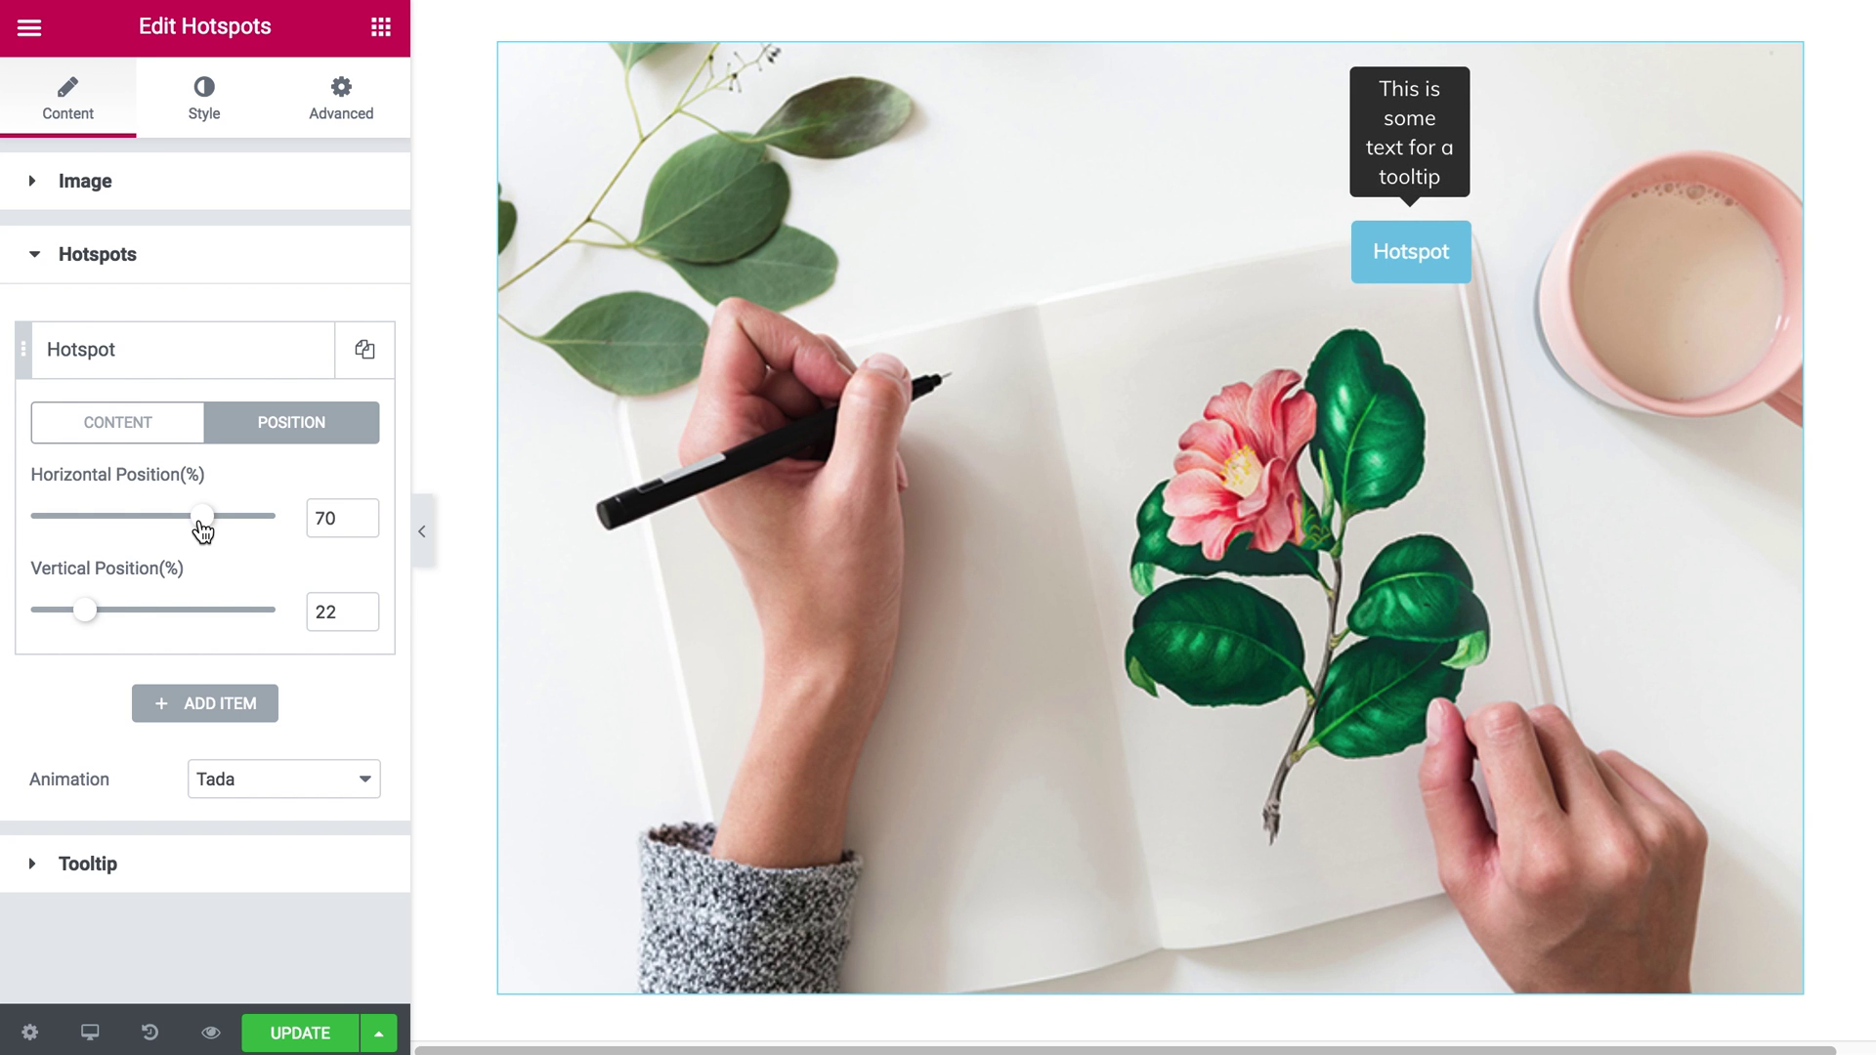
{"action": "left_click_drag", "start_coordinate": [86, 612], "coordinate": [128, 619]}
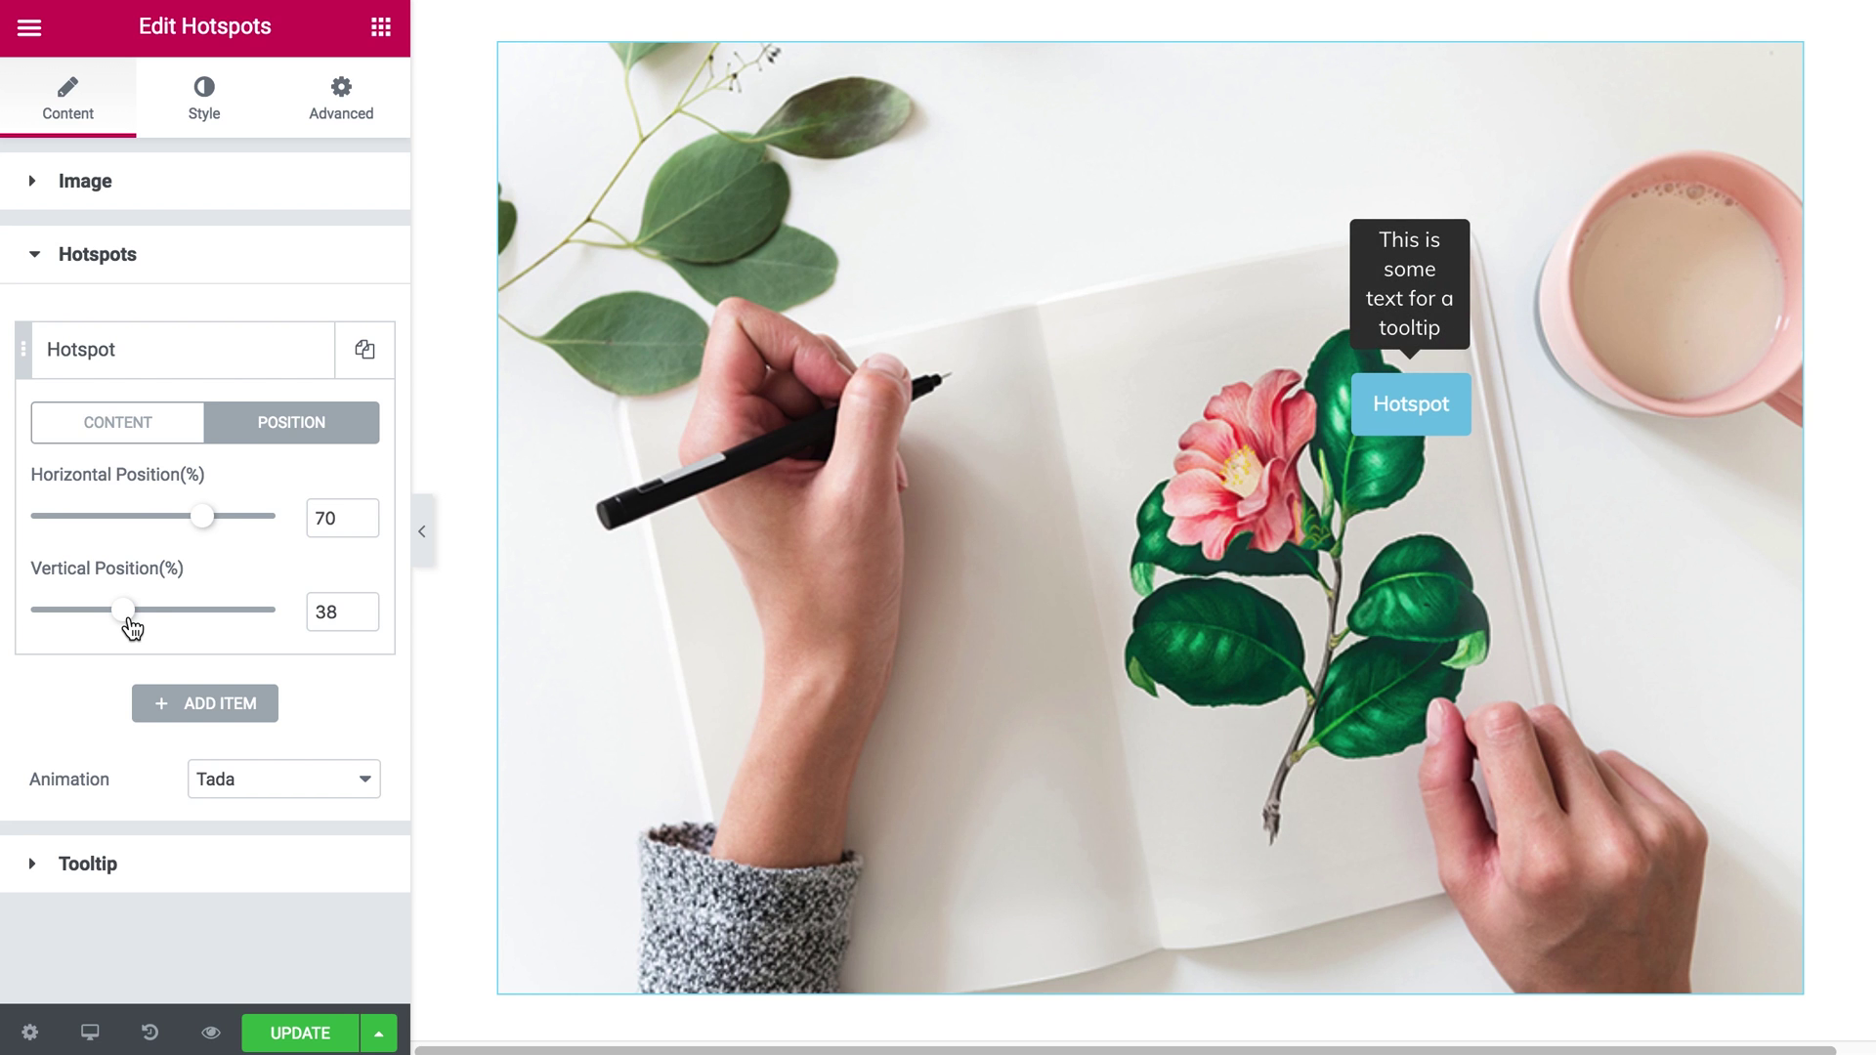
{"action": "left_click", "coordinate": [266, 274]}
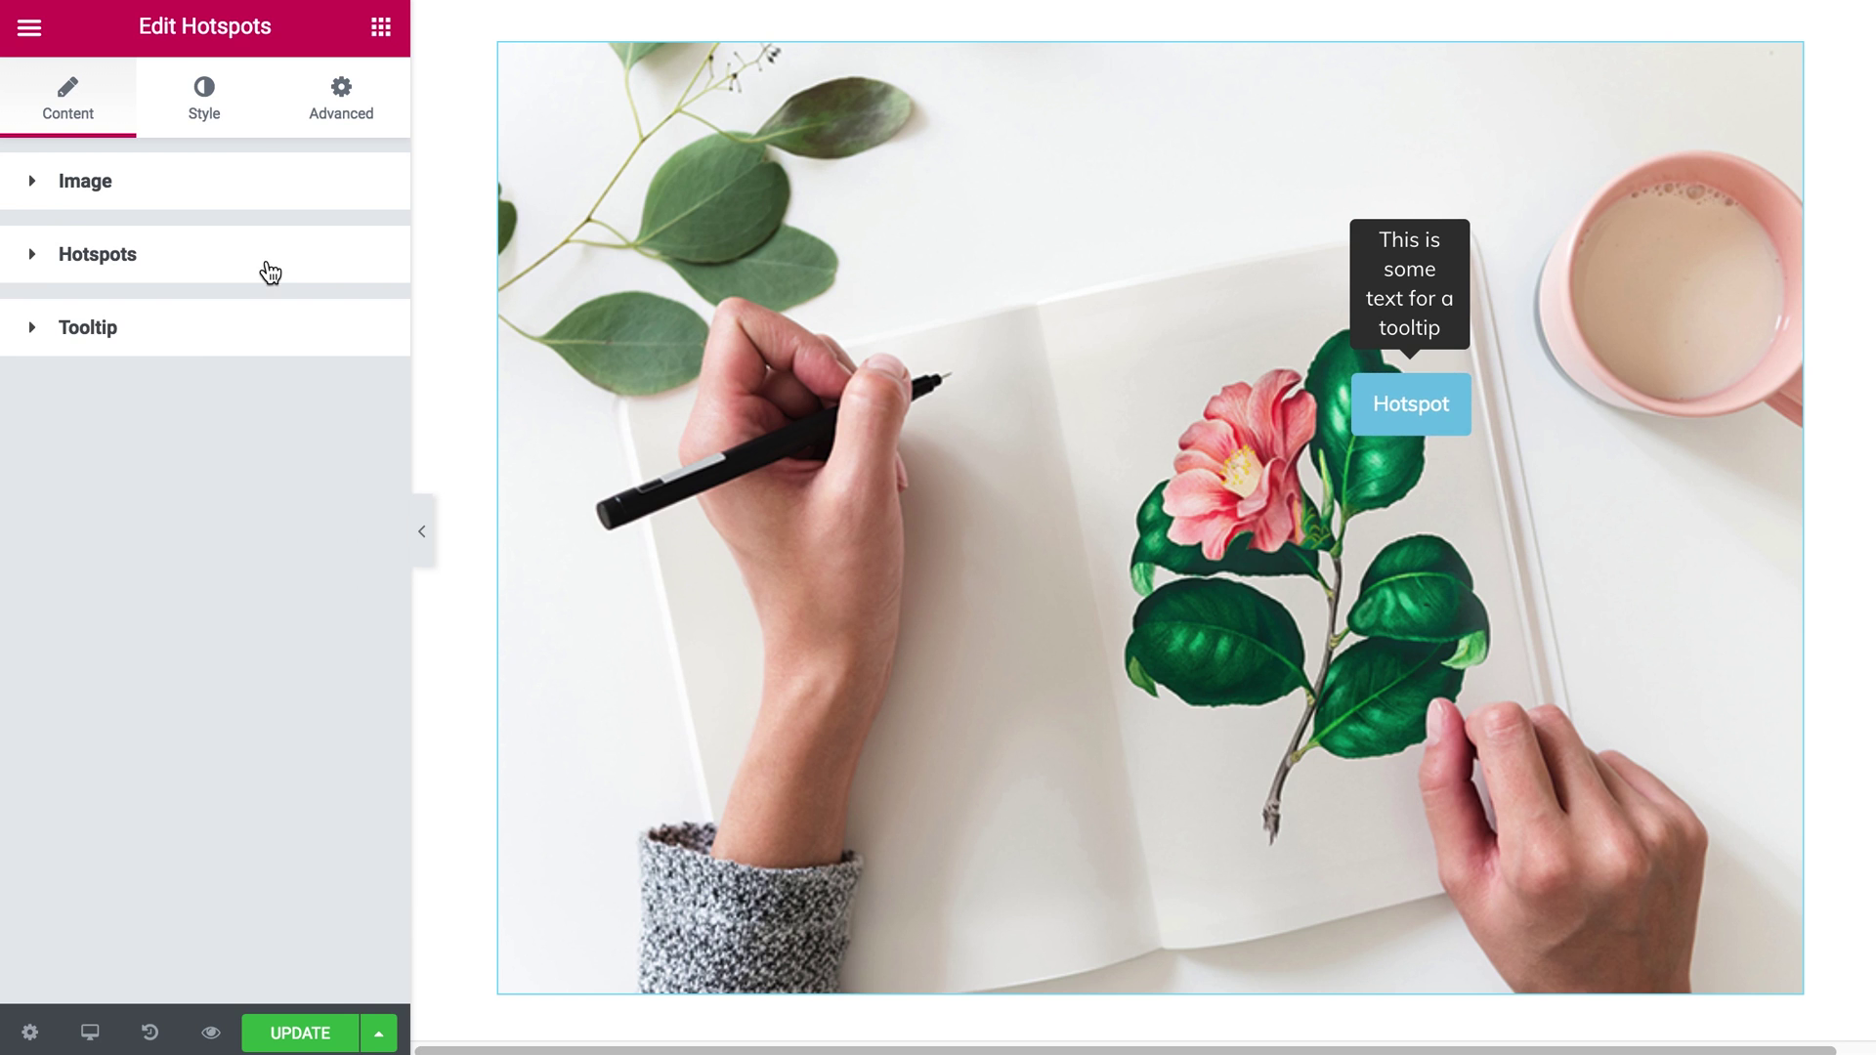
- Place the tooltip to the left of the hotspot with its arrow kept on
{"action": "left_click", "coordinate": [219, 339]}
{"action": "scroll", "coordinate": [197, 436], "scroll_direction": "down", "scroll_amount": 1}
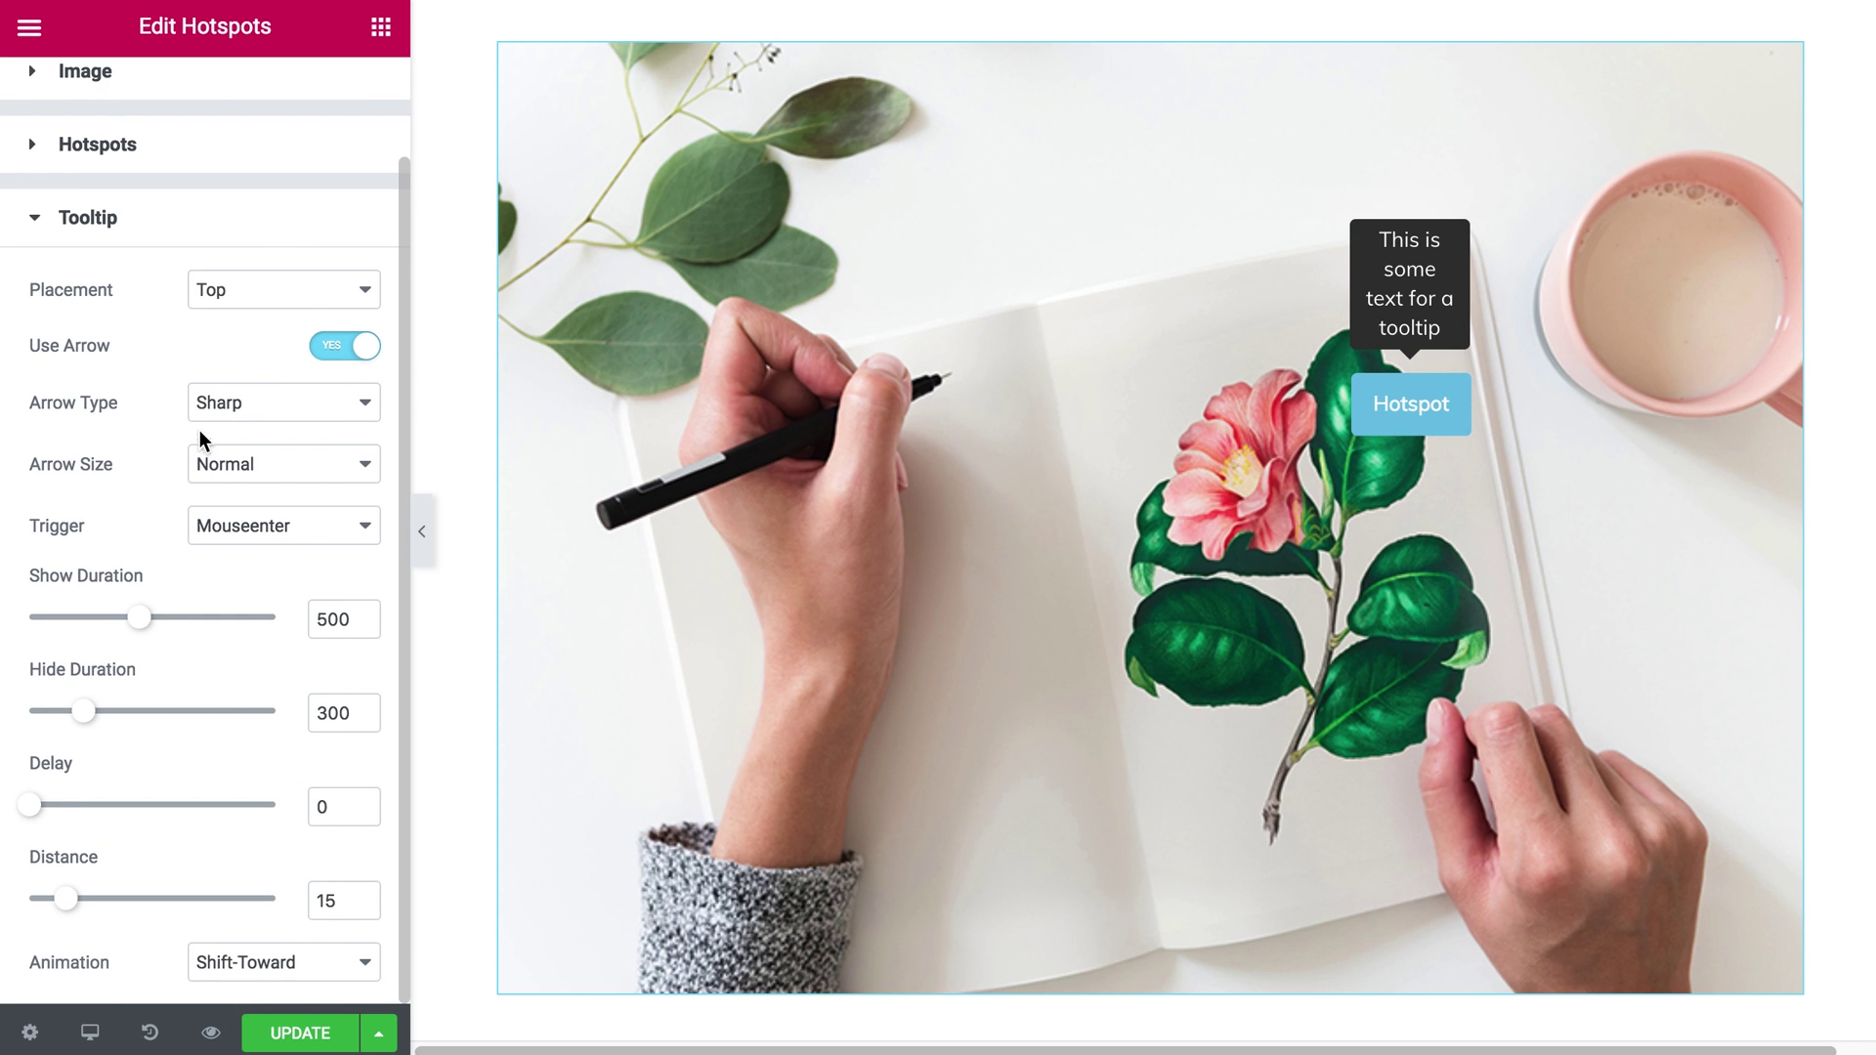
{"action": "left_click", "coordinate": [292, 291]}
{"action": "key", "text": "Escape"}
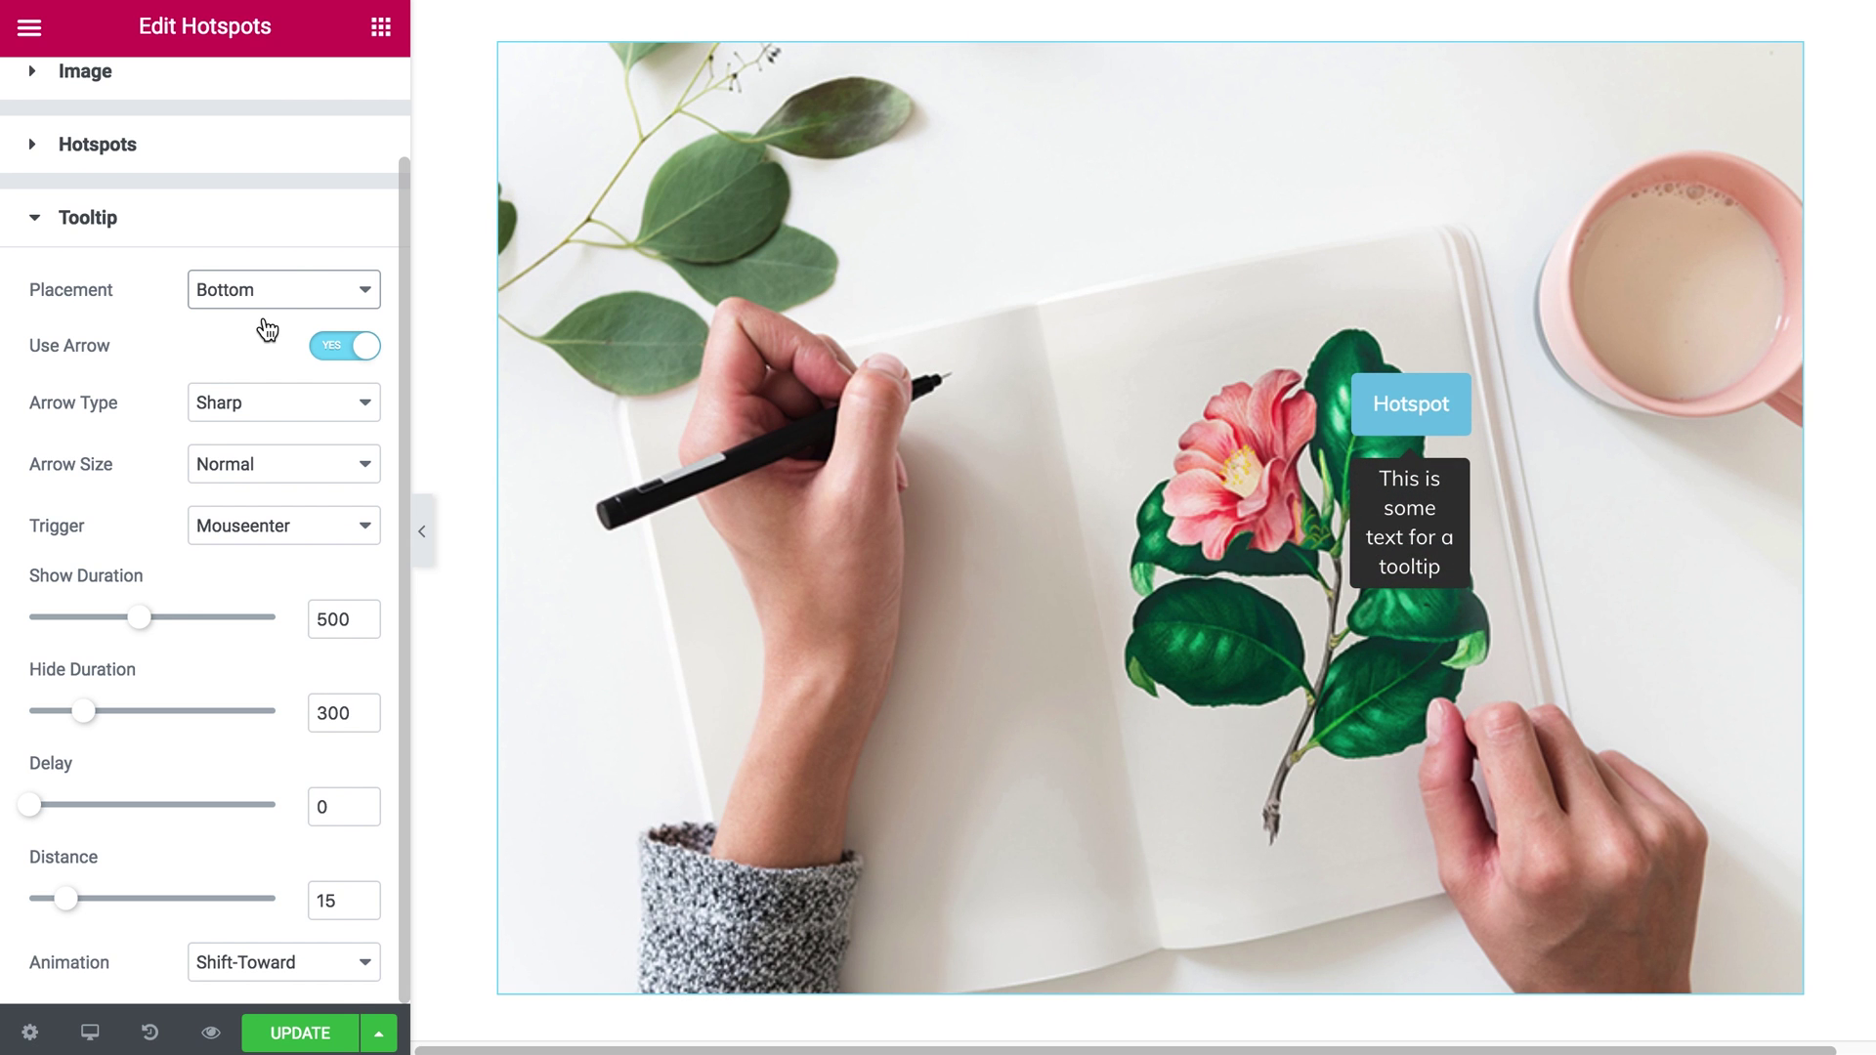
{"action": "left_click", "coordinate": [292, 288]}
{"action": "left_click", "coordinate": [271, 340]}
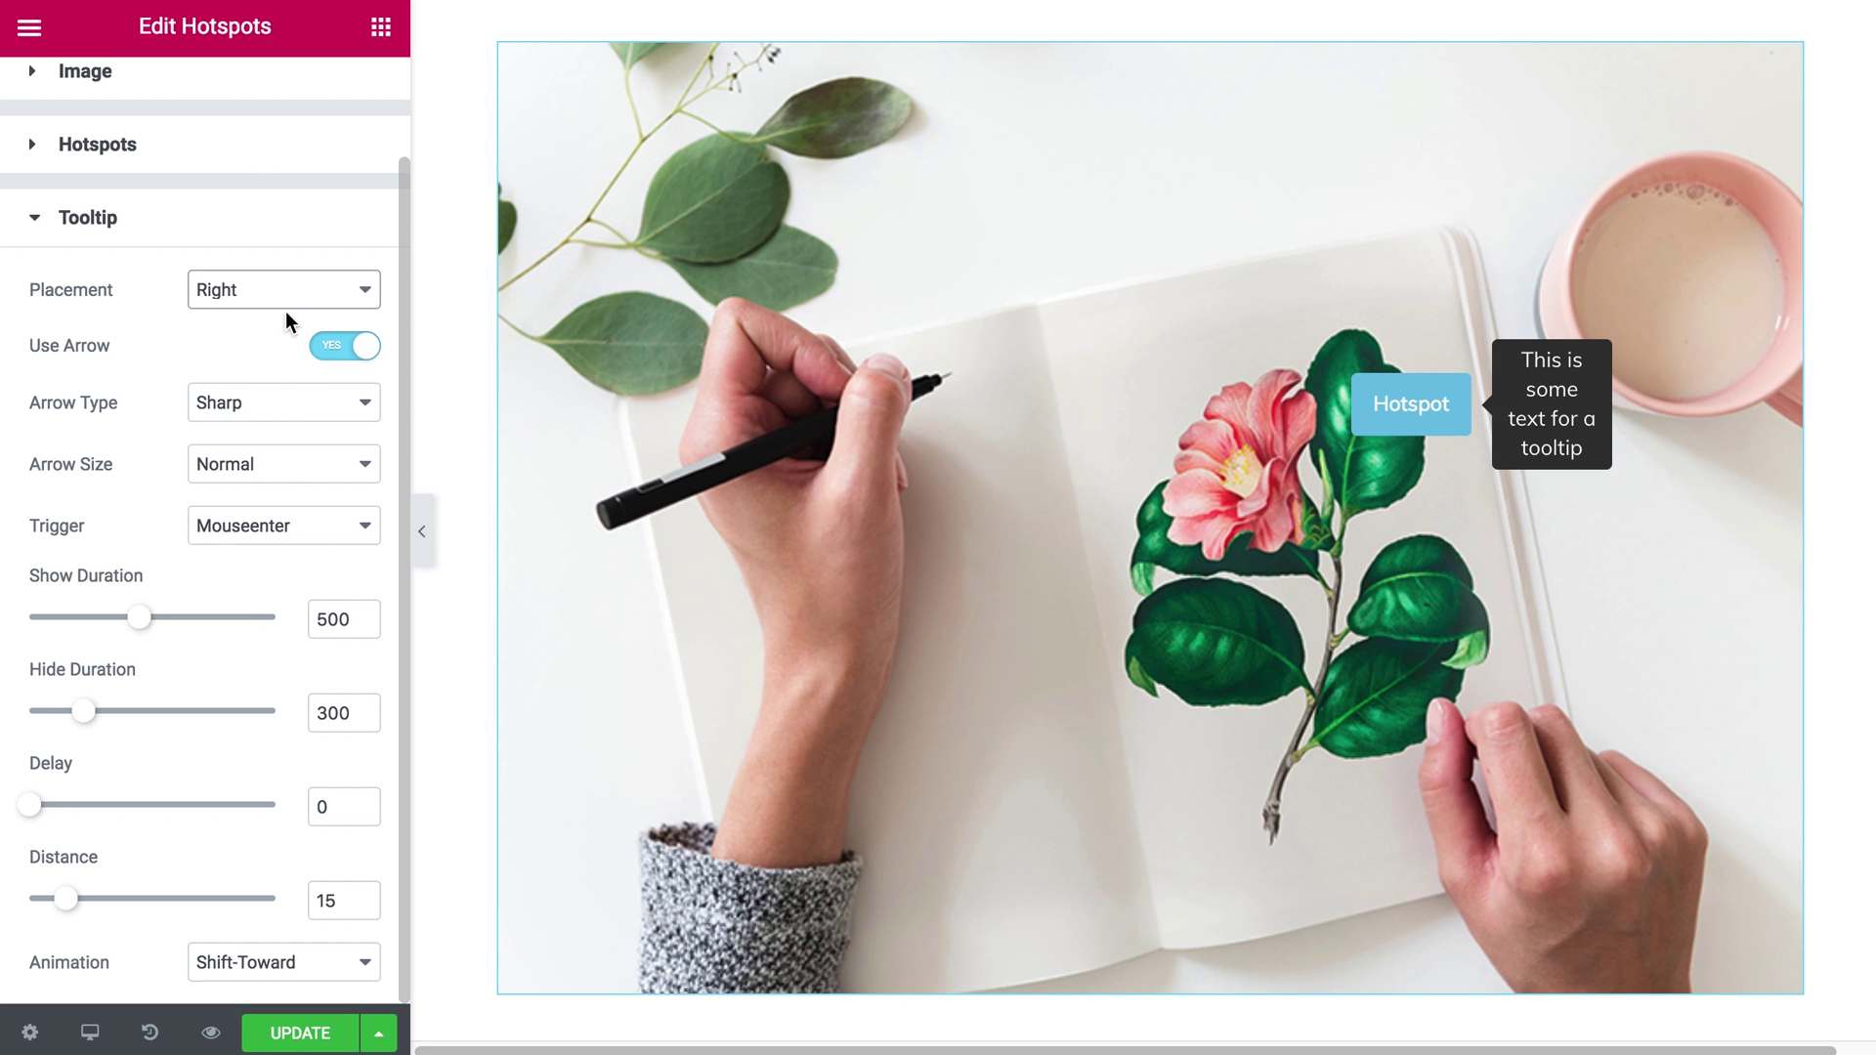
{"action": "left_click", "coordinate": [291, 299]}
{"action": "left_click", "coordinate": [283, 258]}
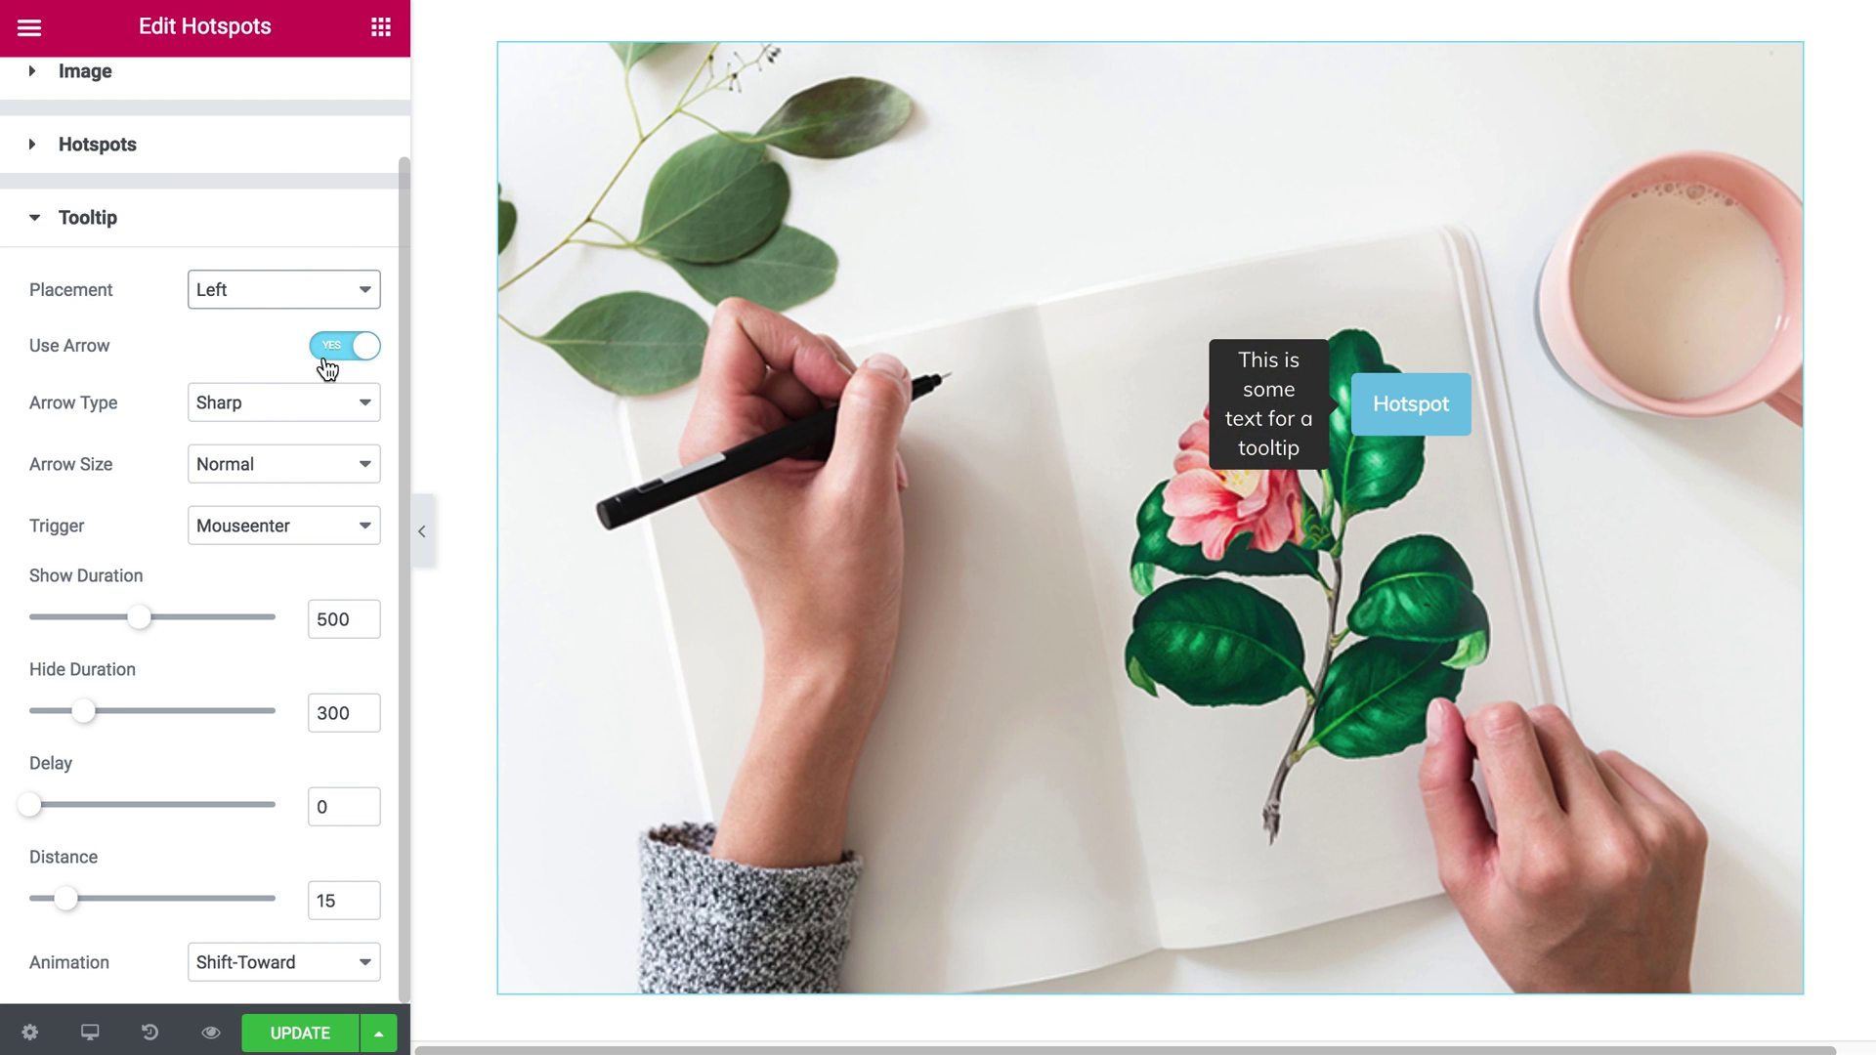
{"action": "left_click", "coordinate": [344, 354]}
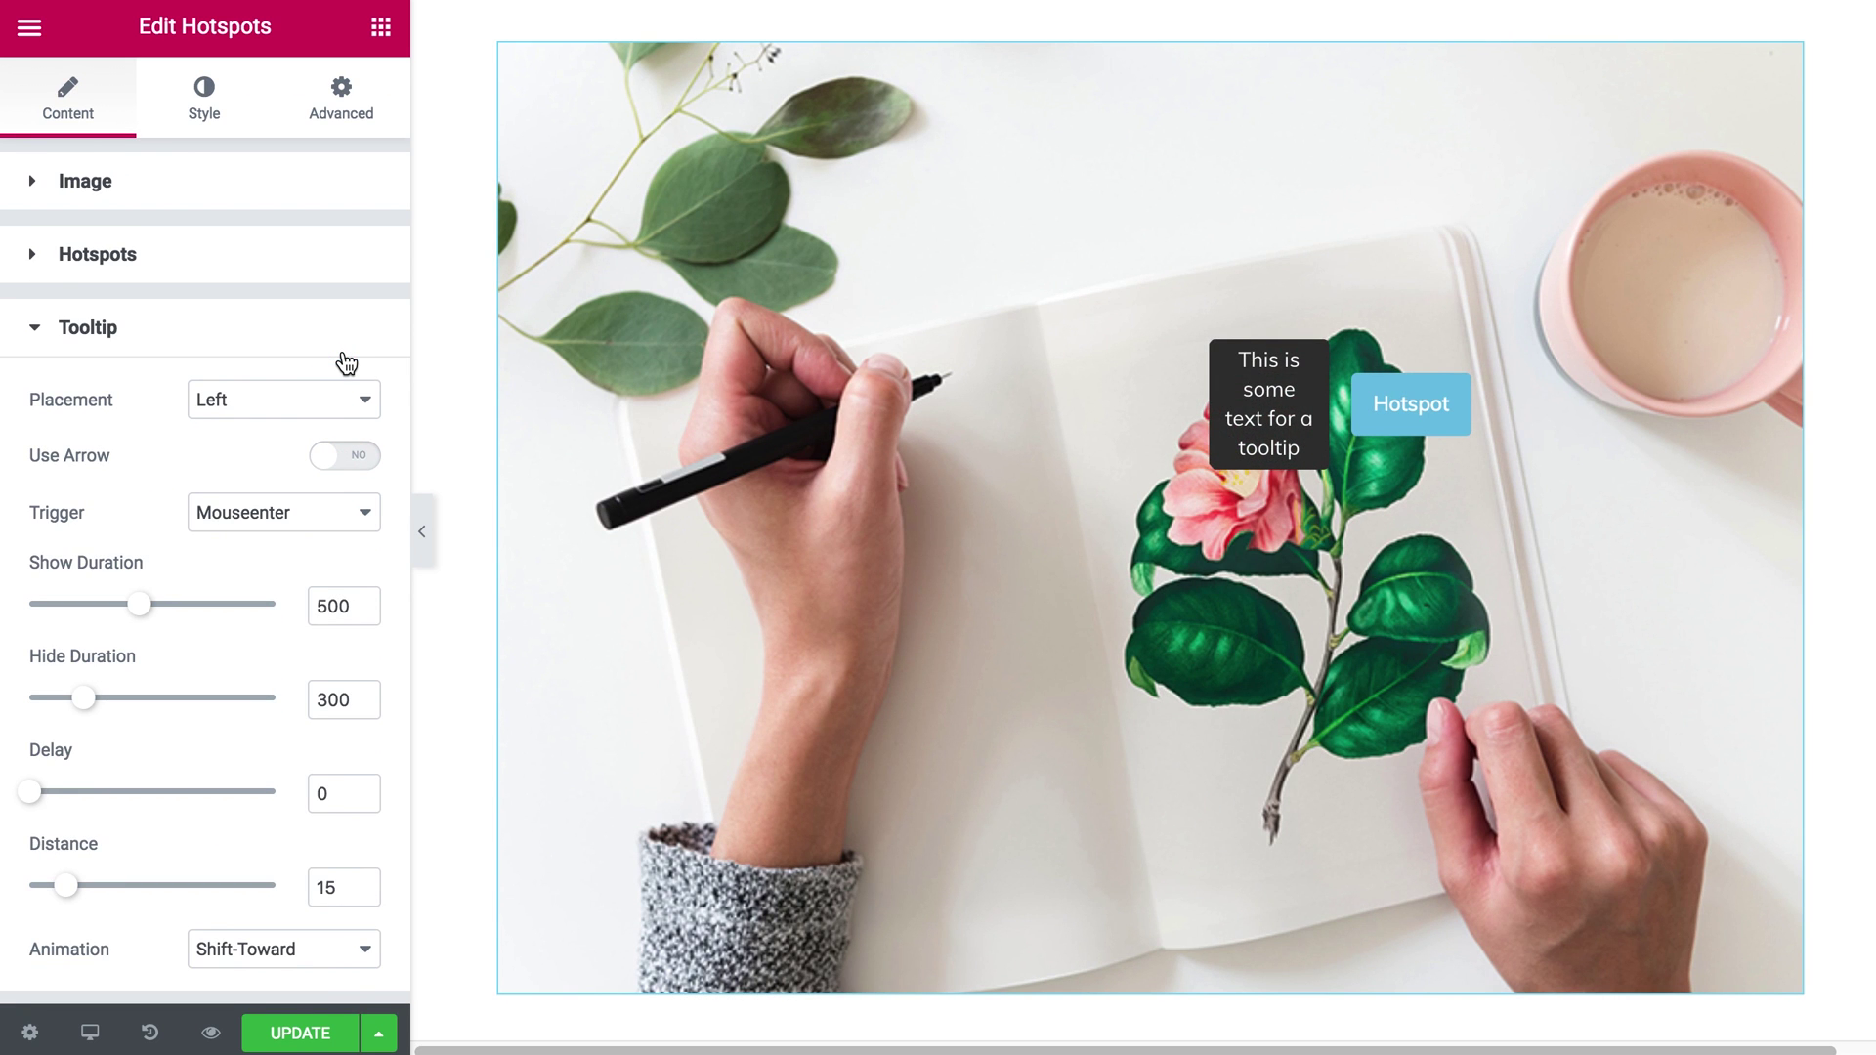
{"action": "left_click", "coordinate": [334, 471]}
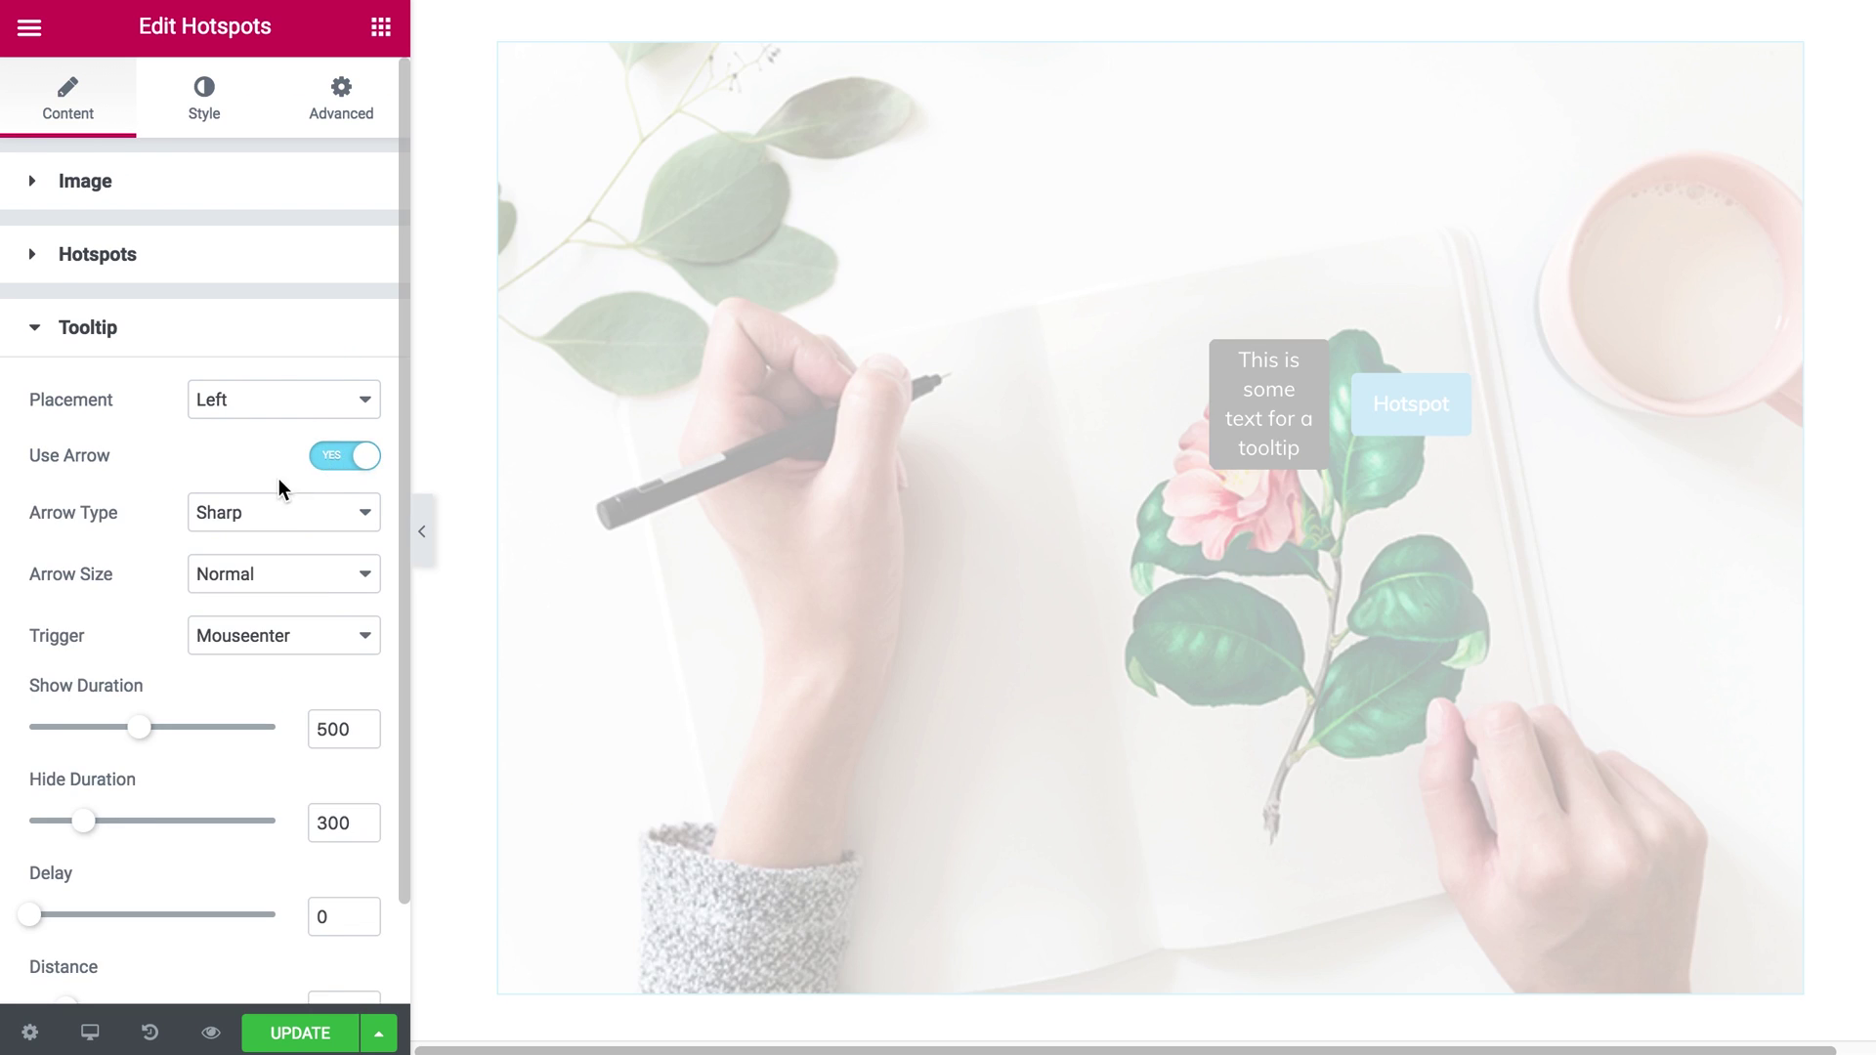
{"action": "scroll", "coordinate": [281, 479], "scroll_direction": "down", "scroll_amount": 1}
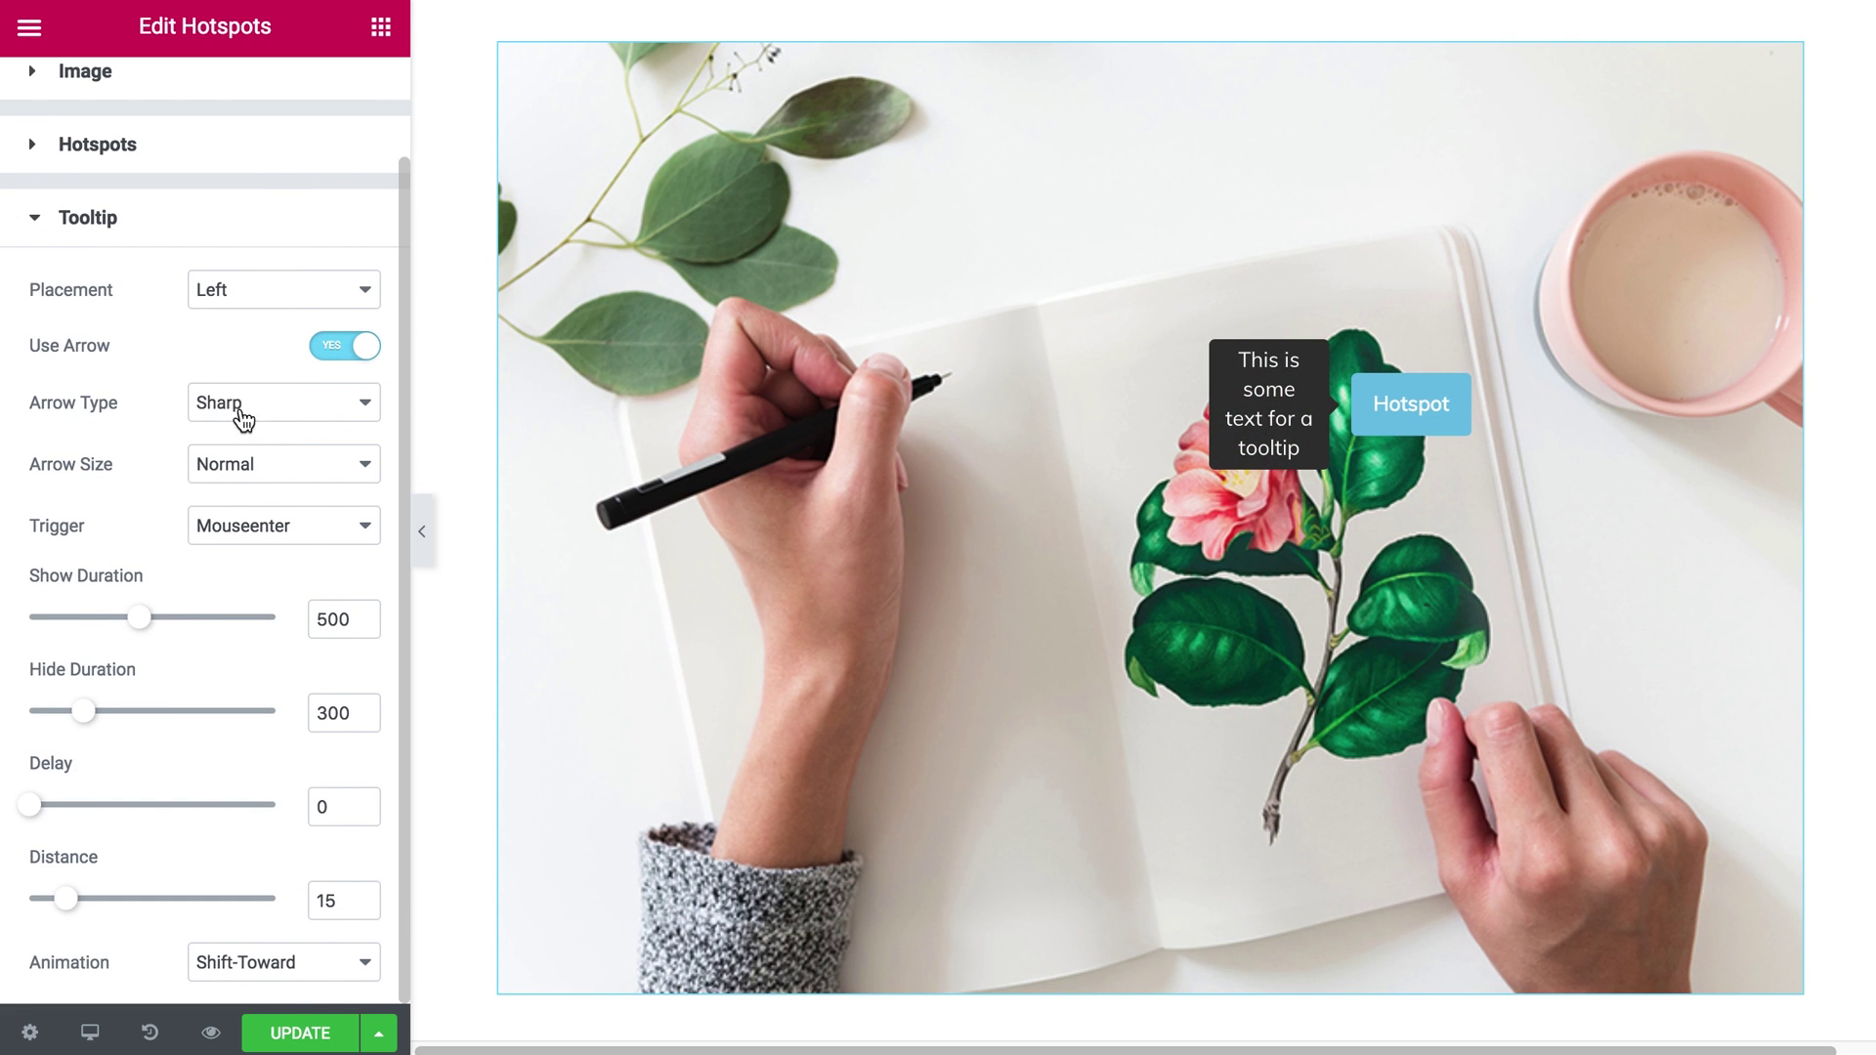
- Keep the hover trigger and set the tooltip show duration to 700
{"action": "left_click", "coordinate": [282, 541]}
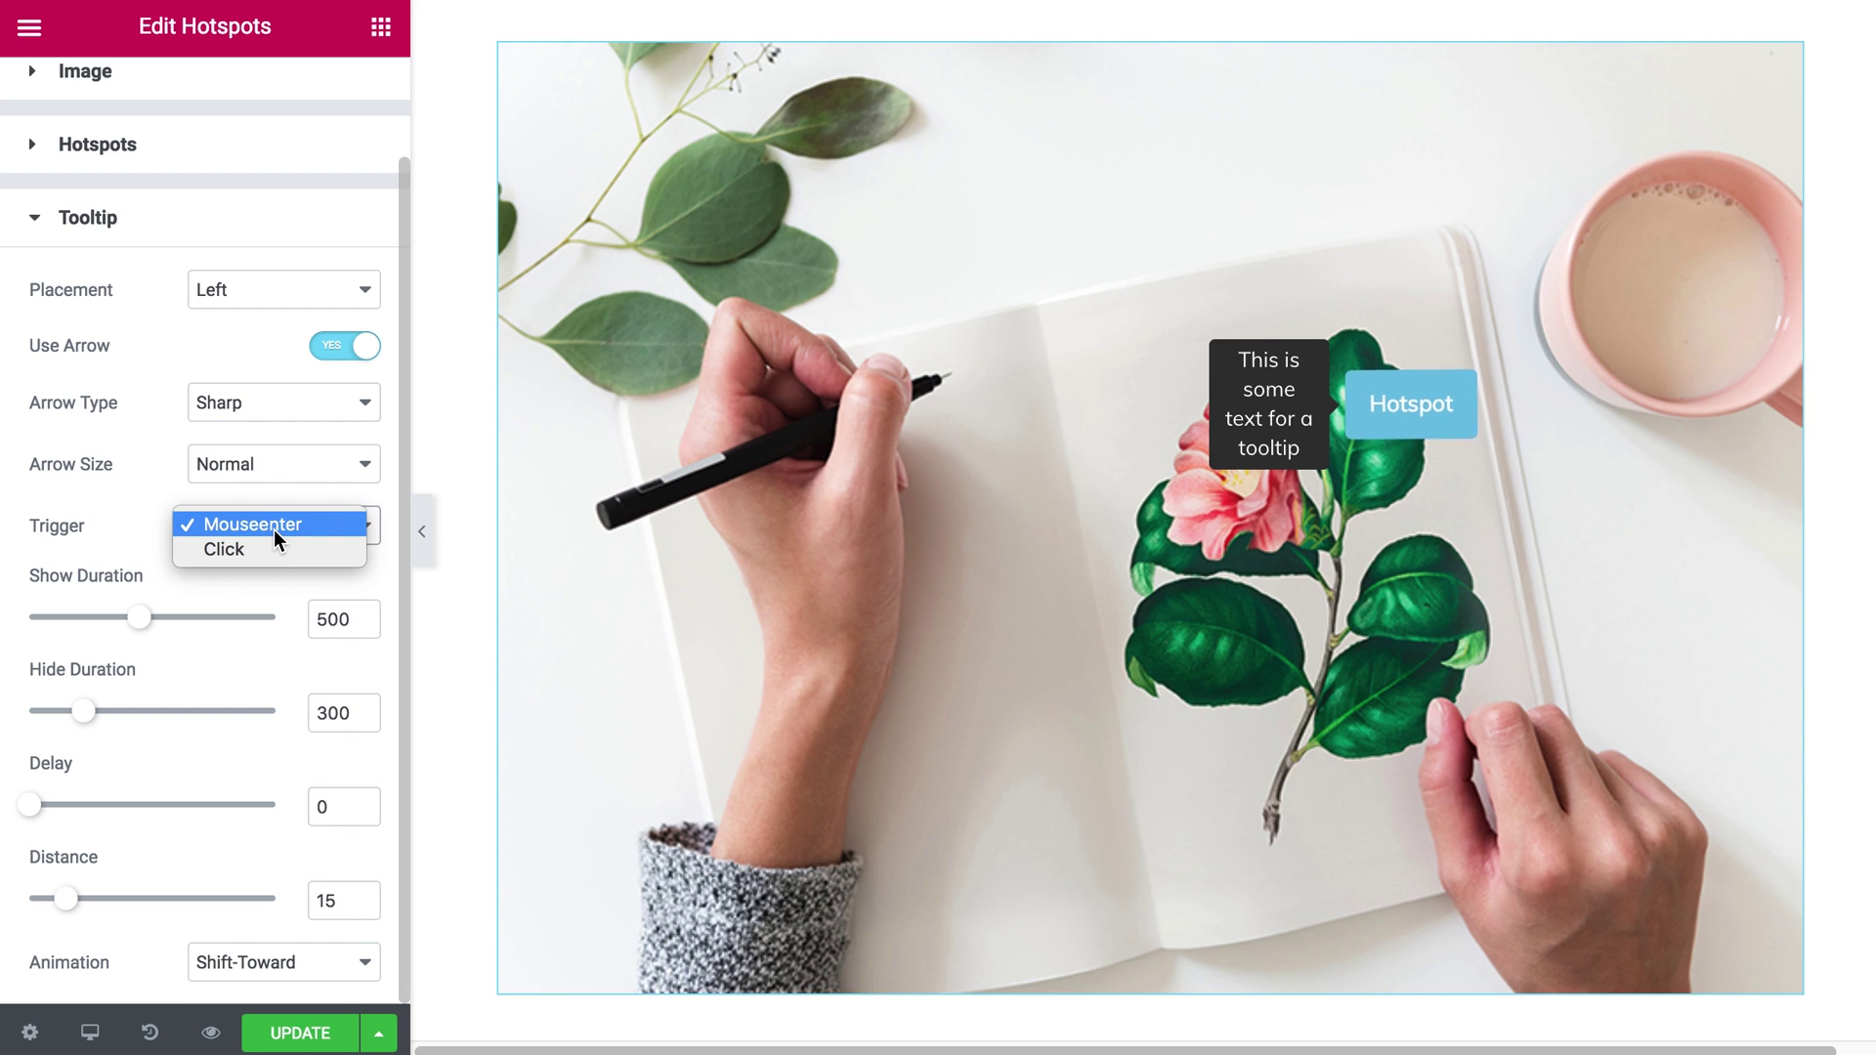
{"action": "left_click", "coordinate": [122, 524]}
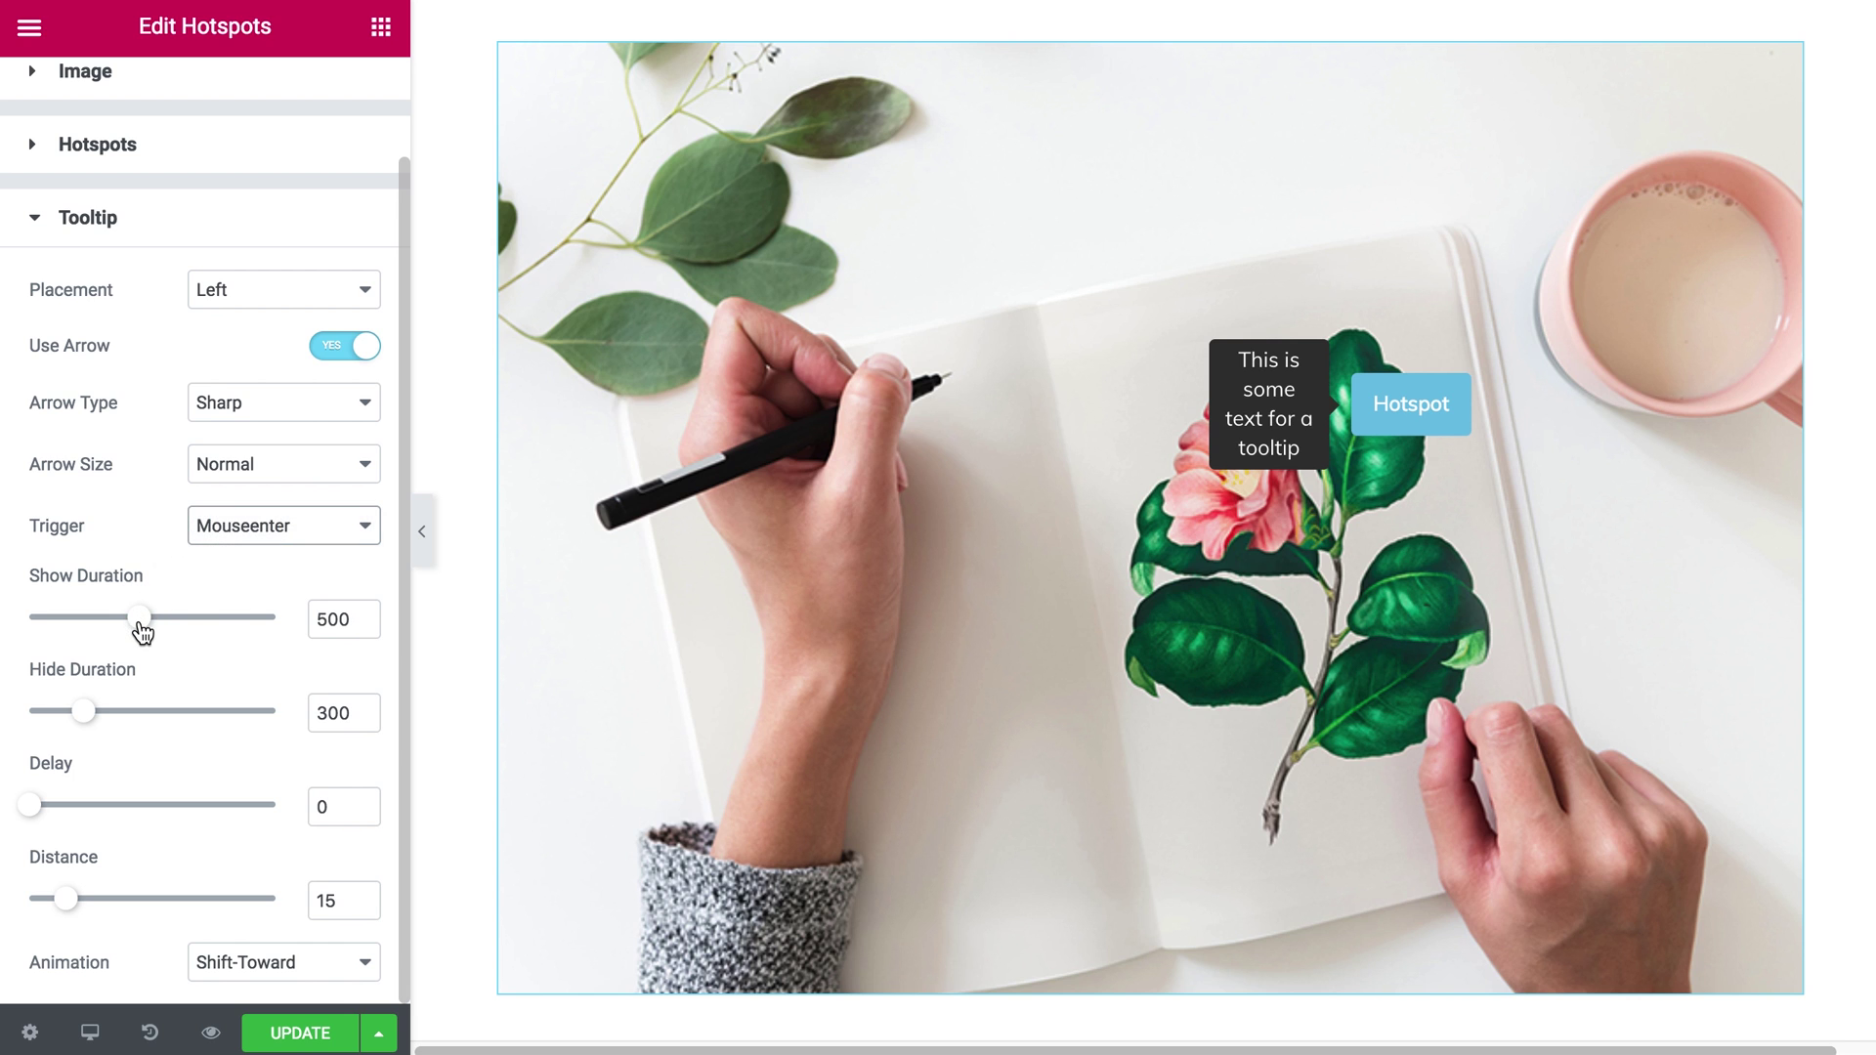
{"action": "left_click_drag", "start_coordinate": [140, 624], "coordinate": [236, 626]}
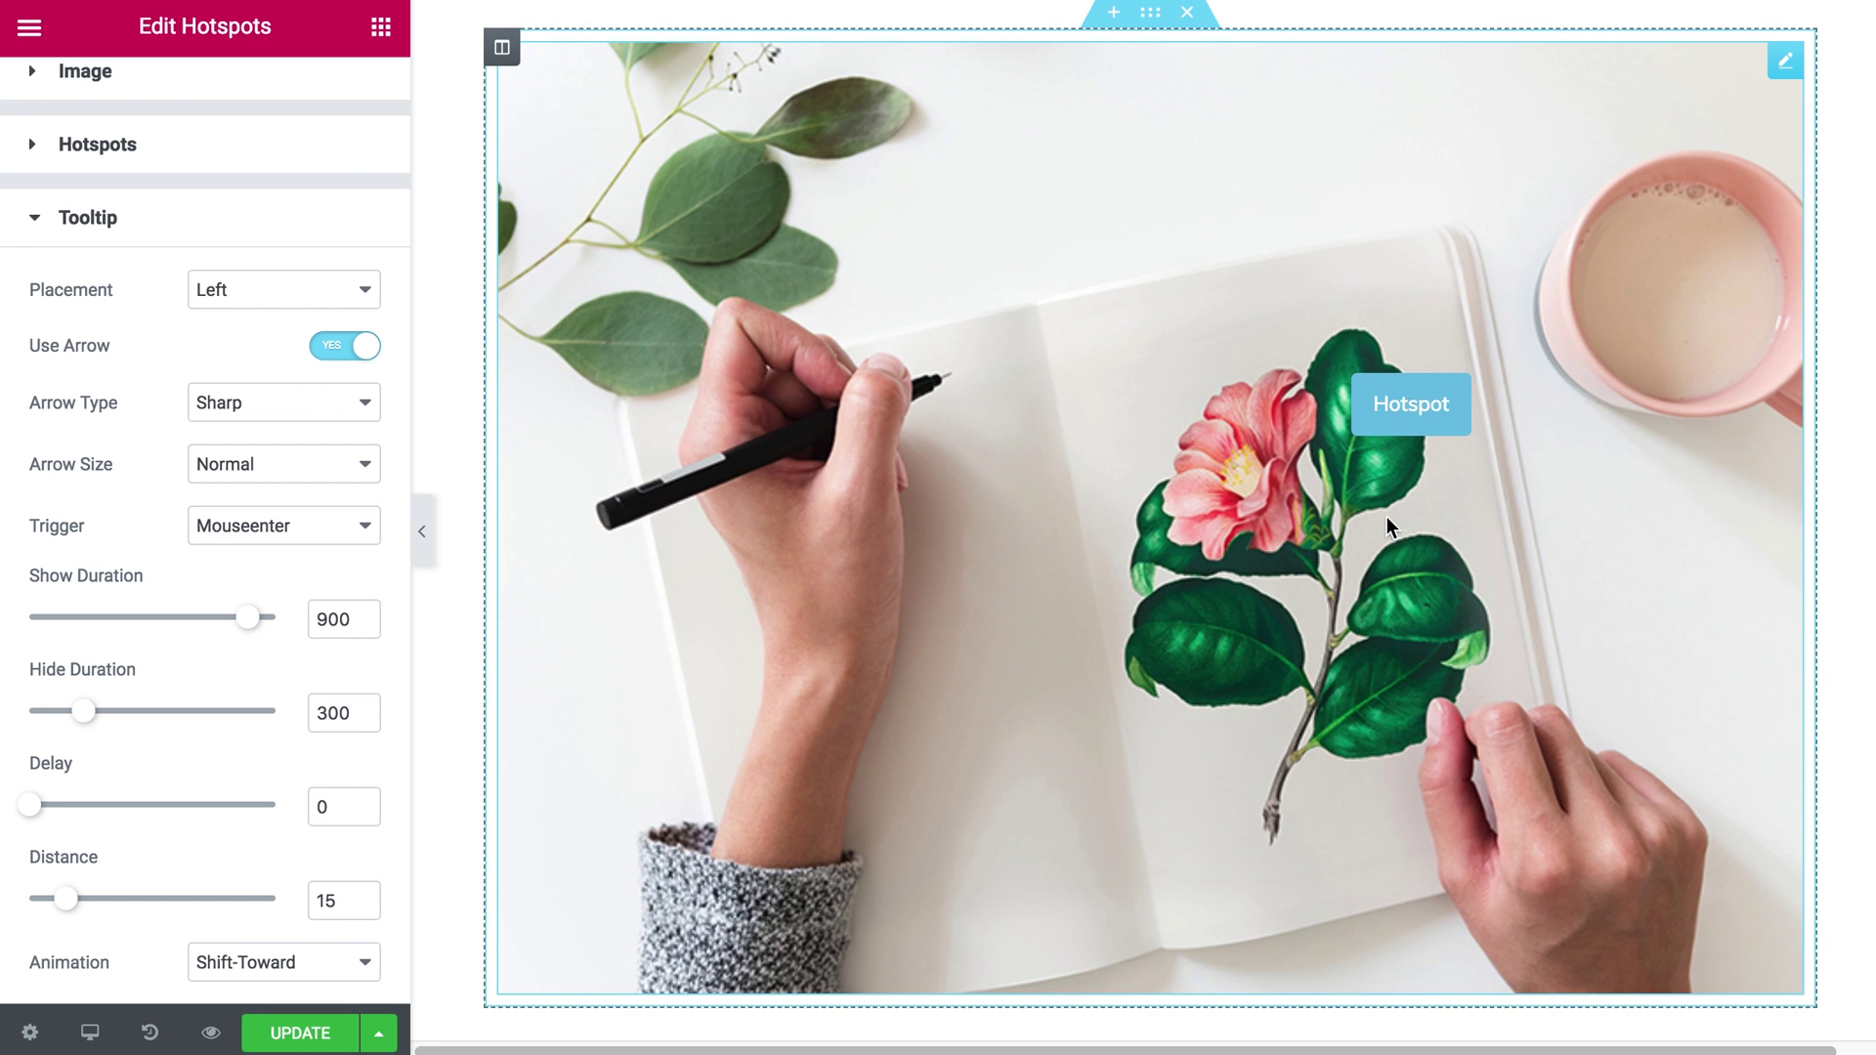
{"action": "mouse_move", "coordinate": [1427, 421]}
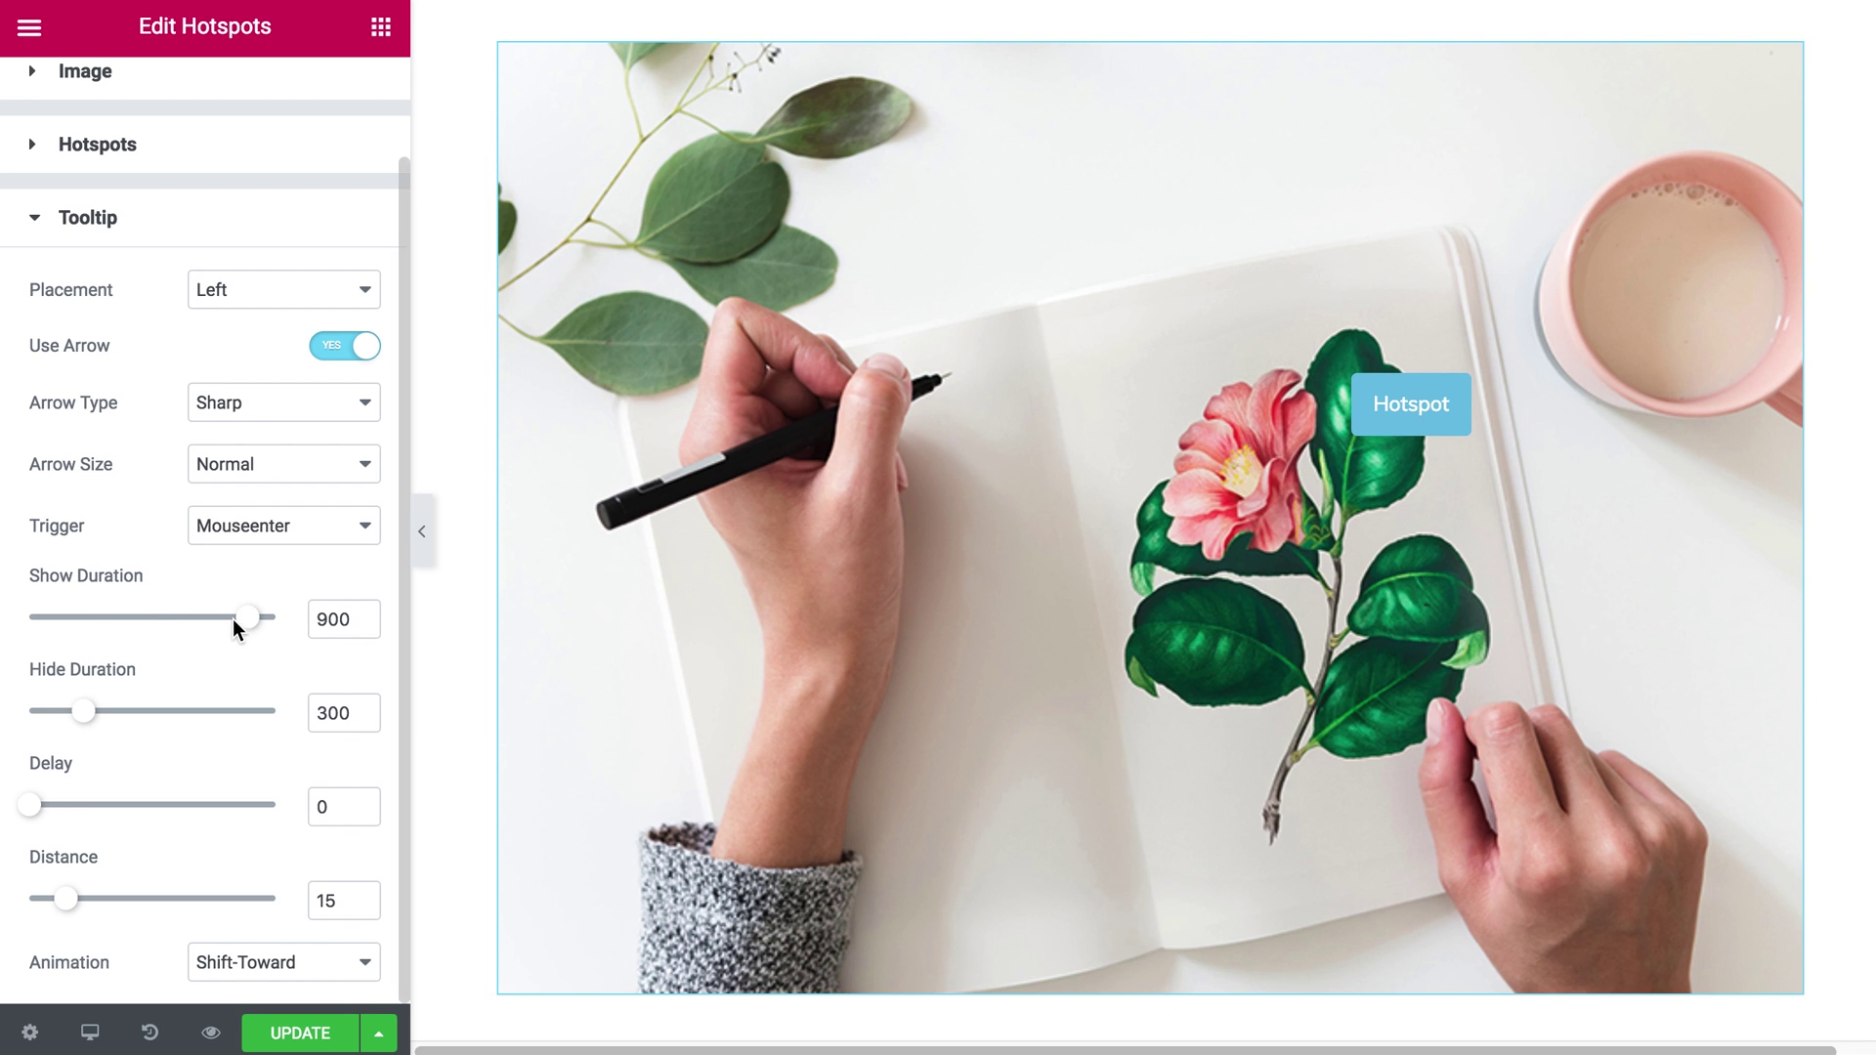
{"action": "left_click_drag", "start_coordinate": [245, 620], "coordinate": [54, 619]}
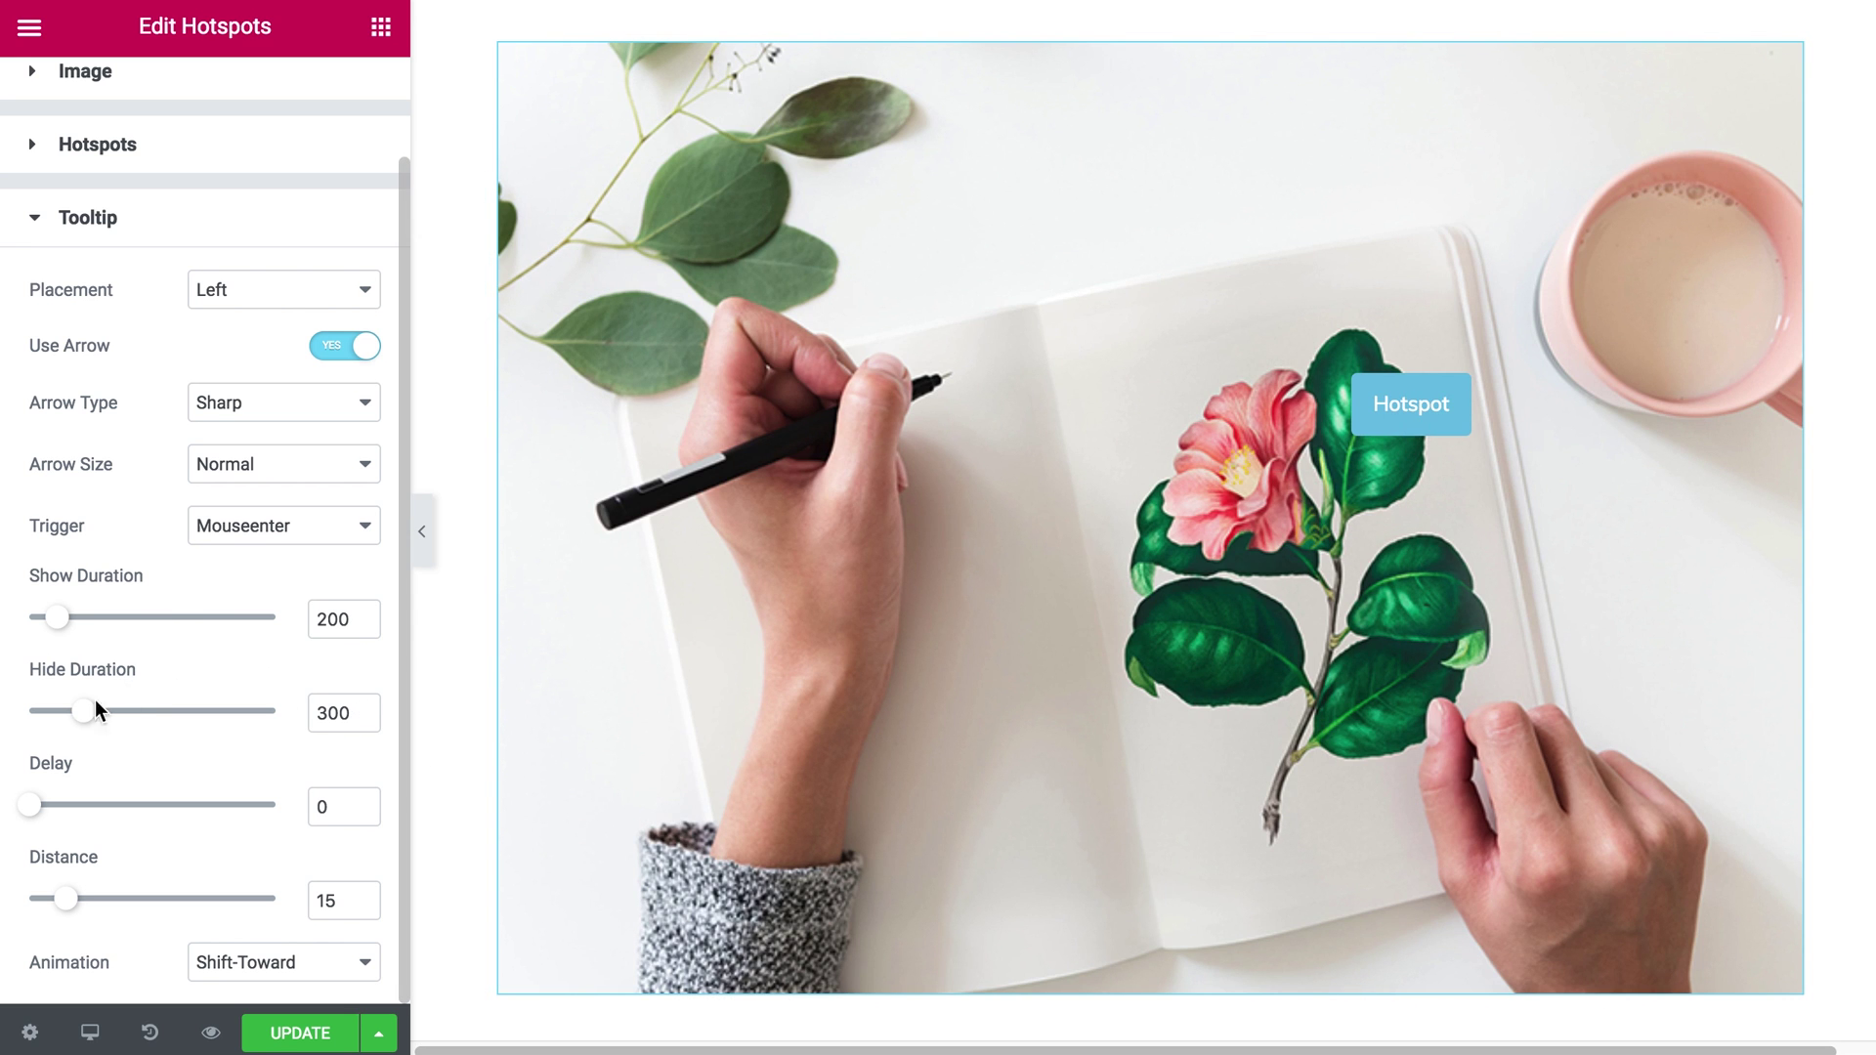
{"action": "left_click_drag", "start_coordinate": [160, 618], "coordinate": [186, 620]}
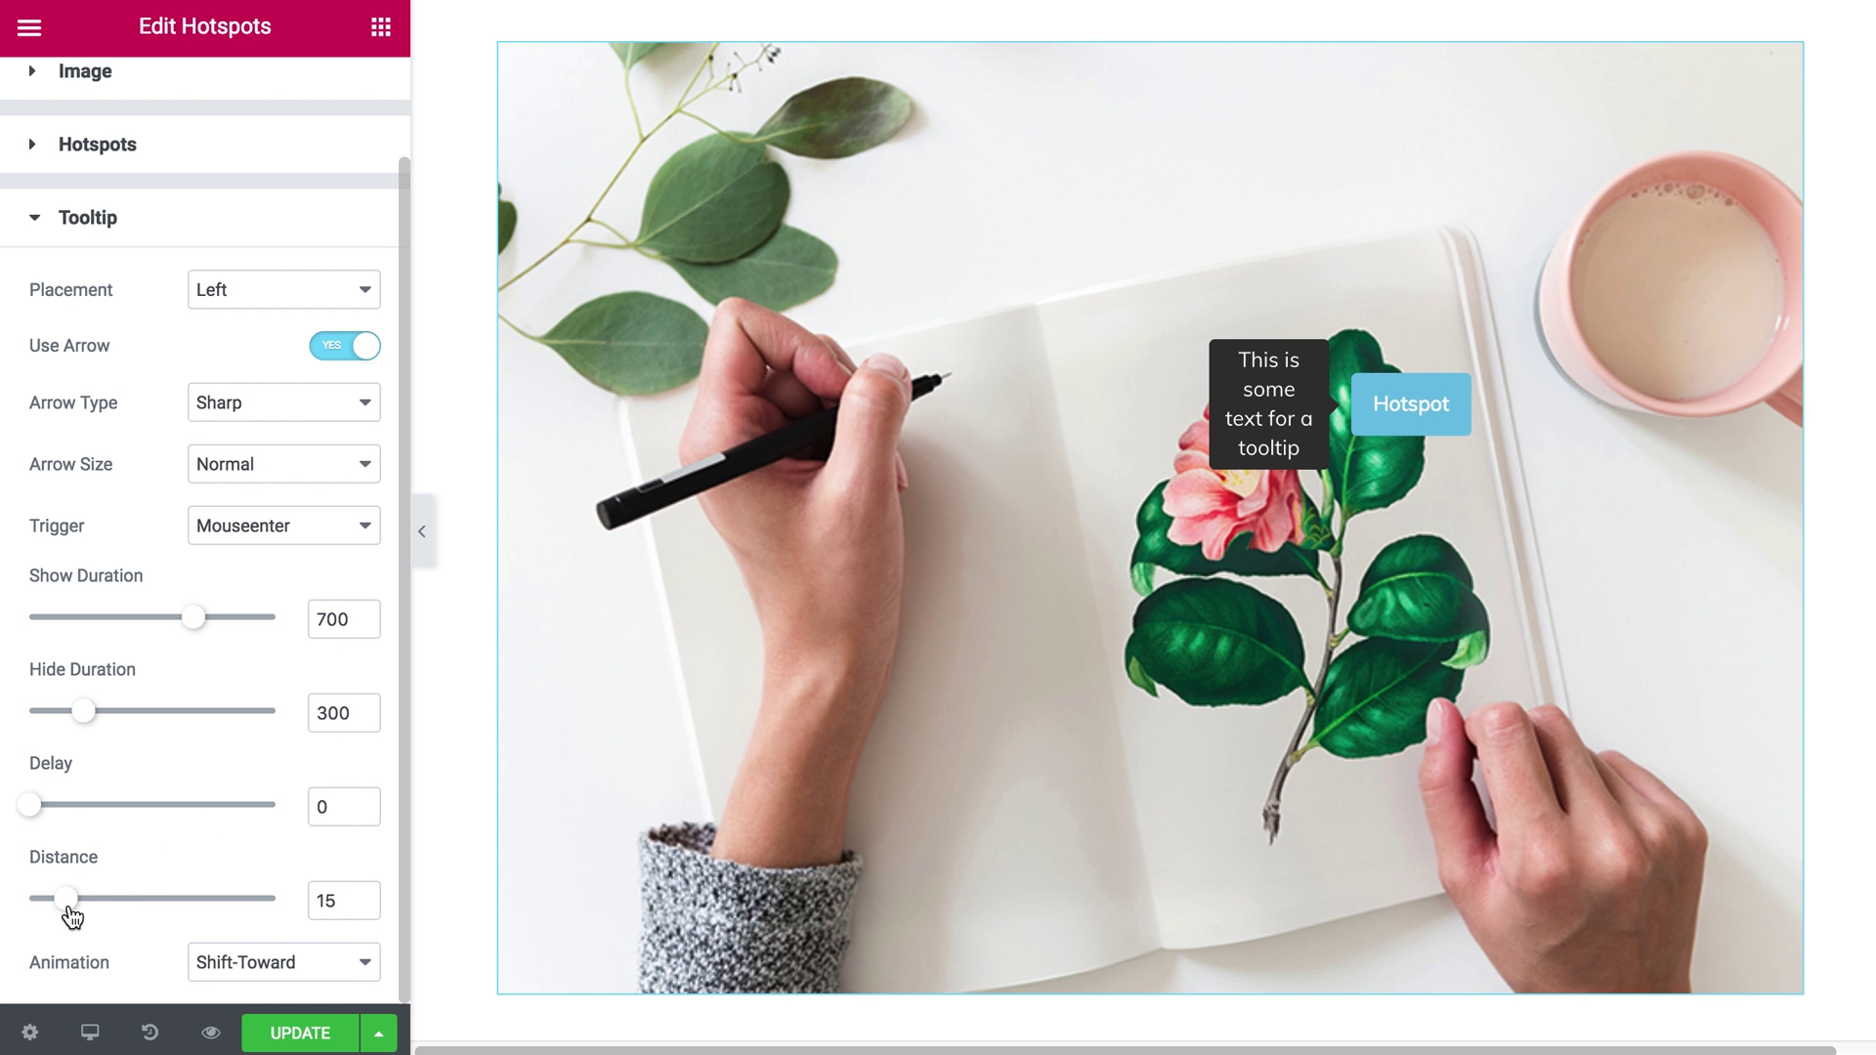
- Set the tooltip distance to 26 and its animation to Perspective
{"action": "left_click_drag", "start_coordinate": [71, 911], "coordinate": [182, 907]}
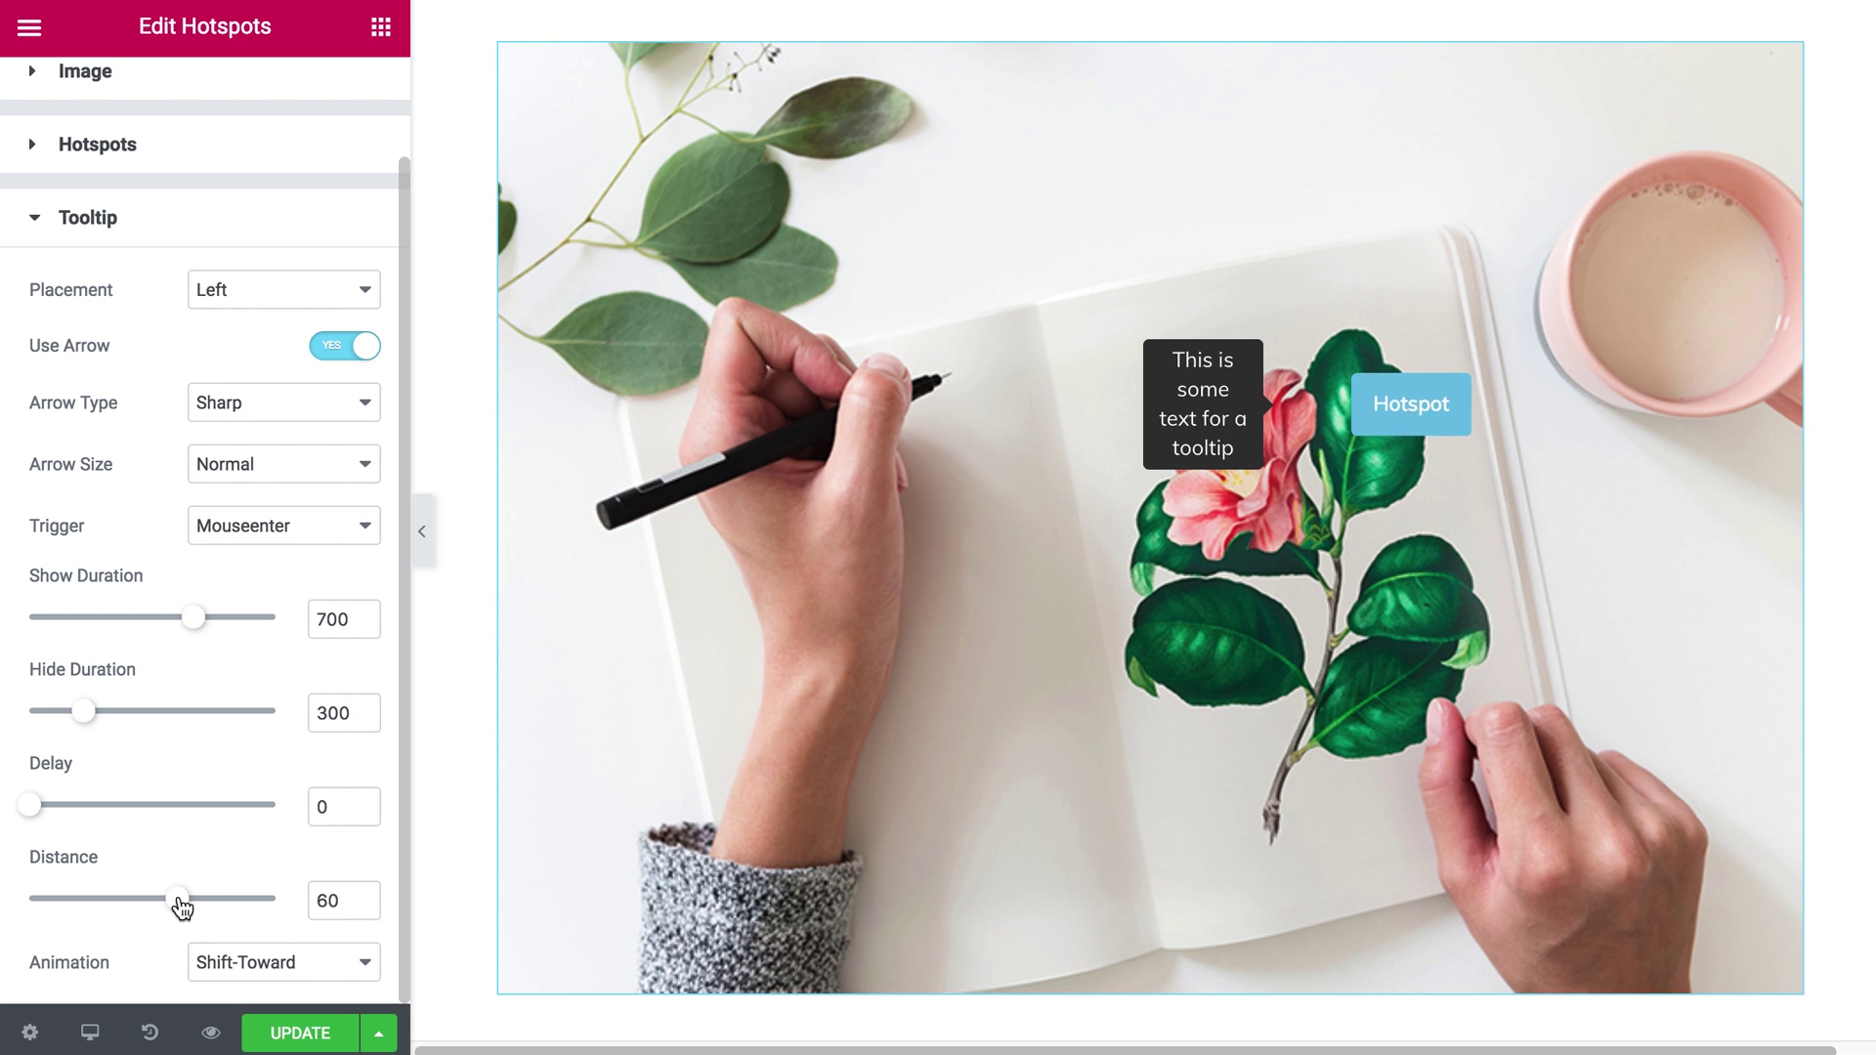
{"action": "left_click_drag", "start_coordinate": [182, 908], "coordinate": [99, 909]}
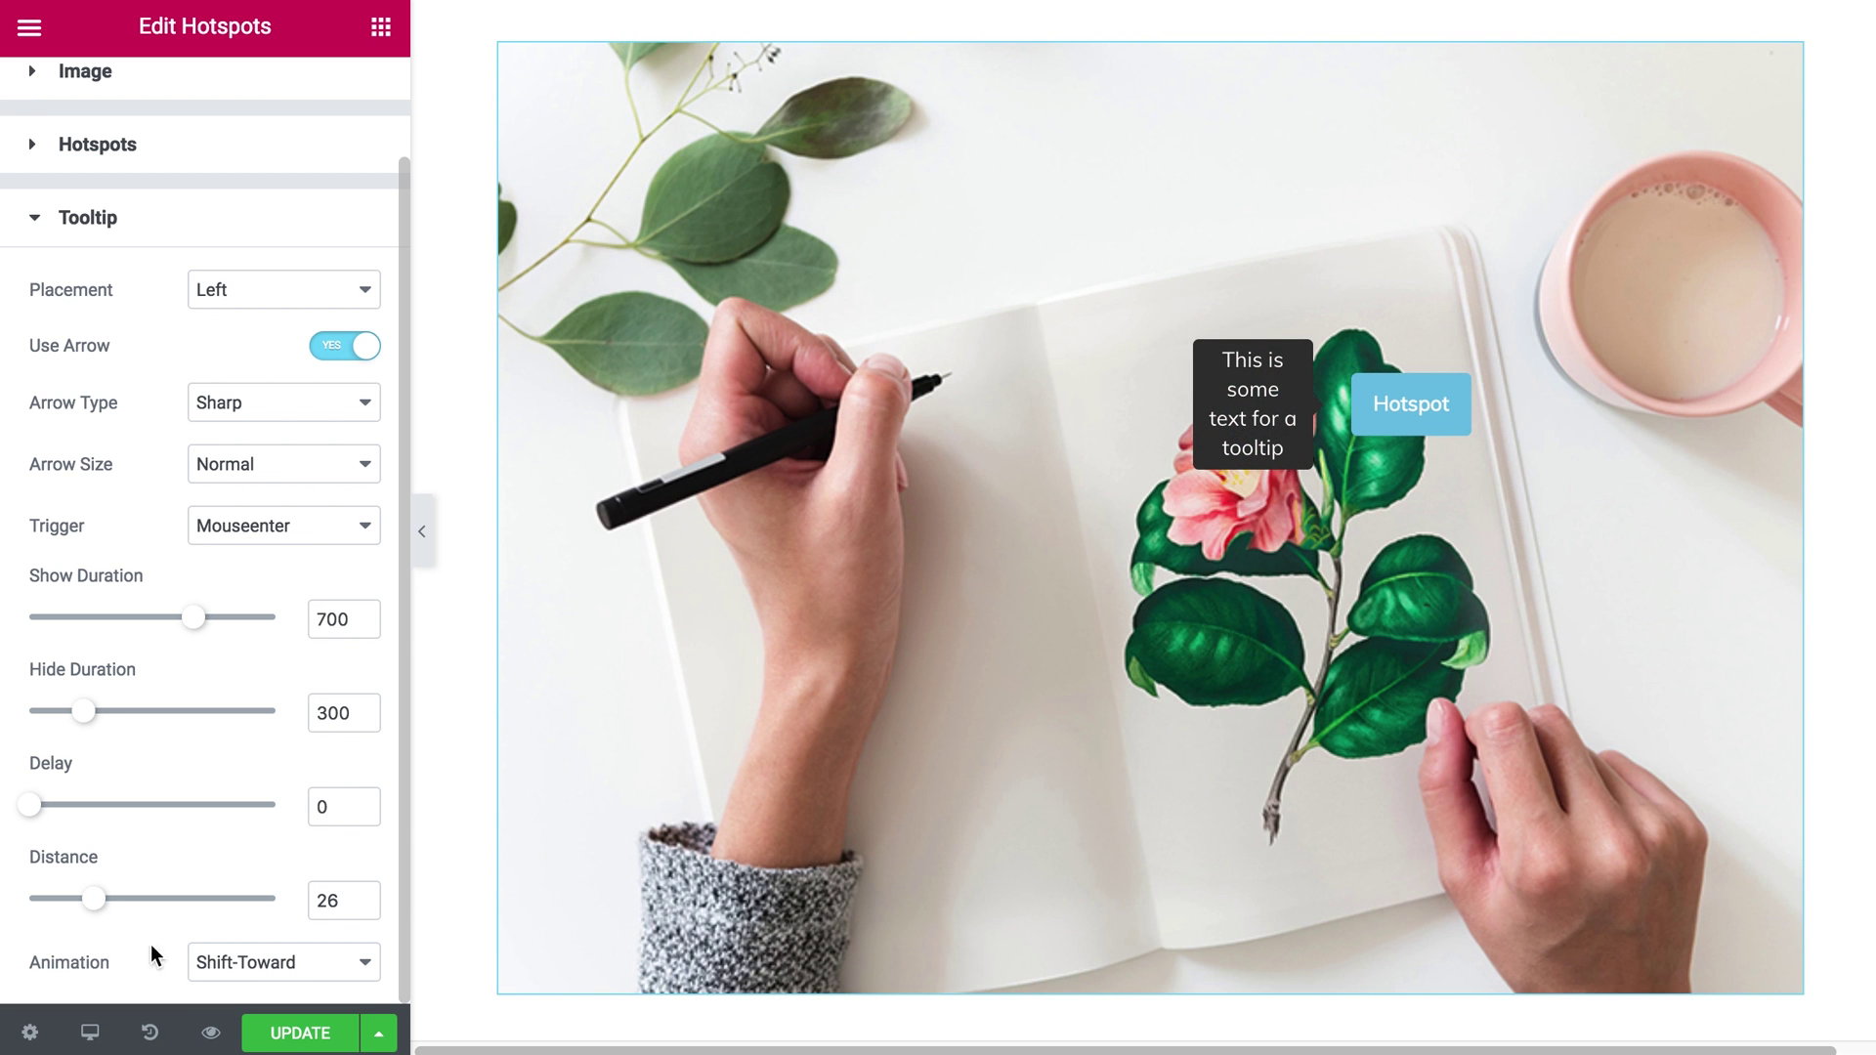
{"action": "left_click", "coordinate": [229, 962]}
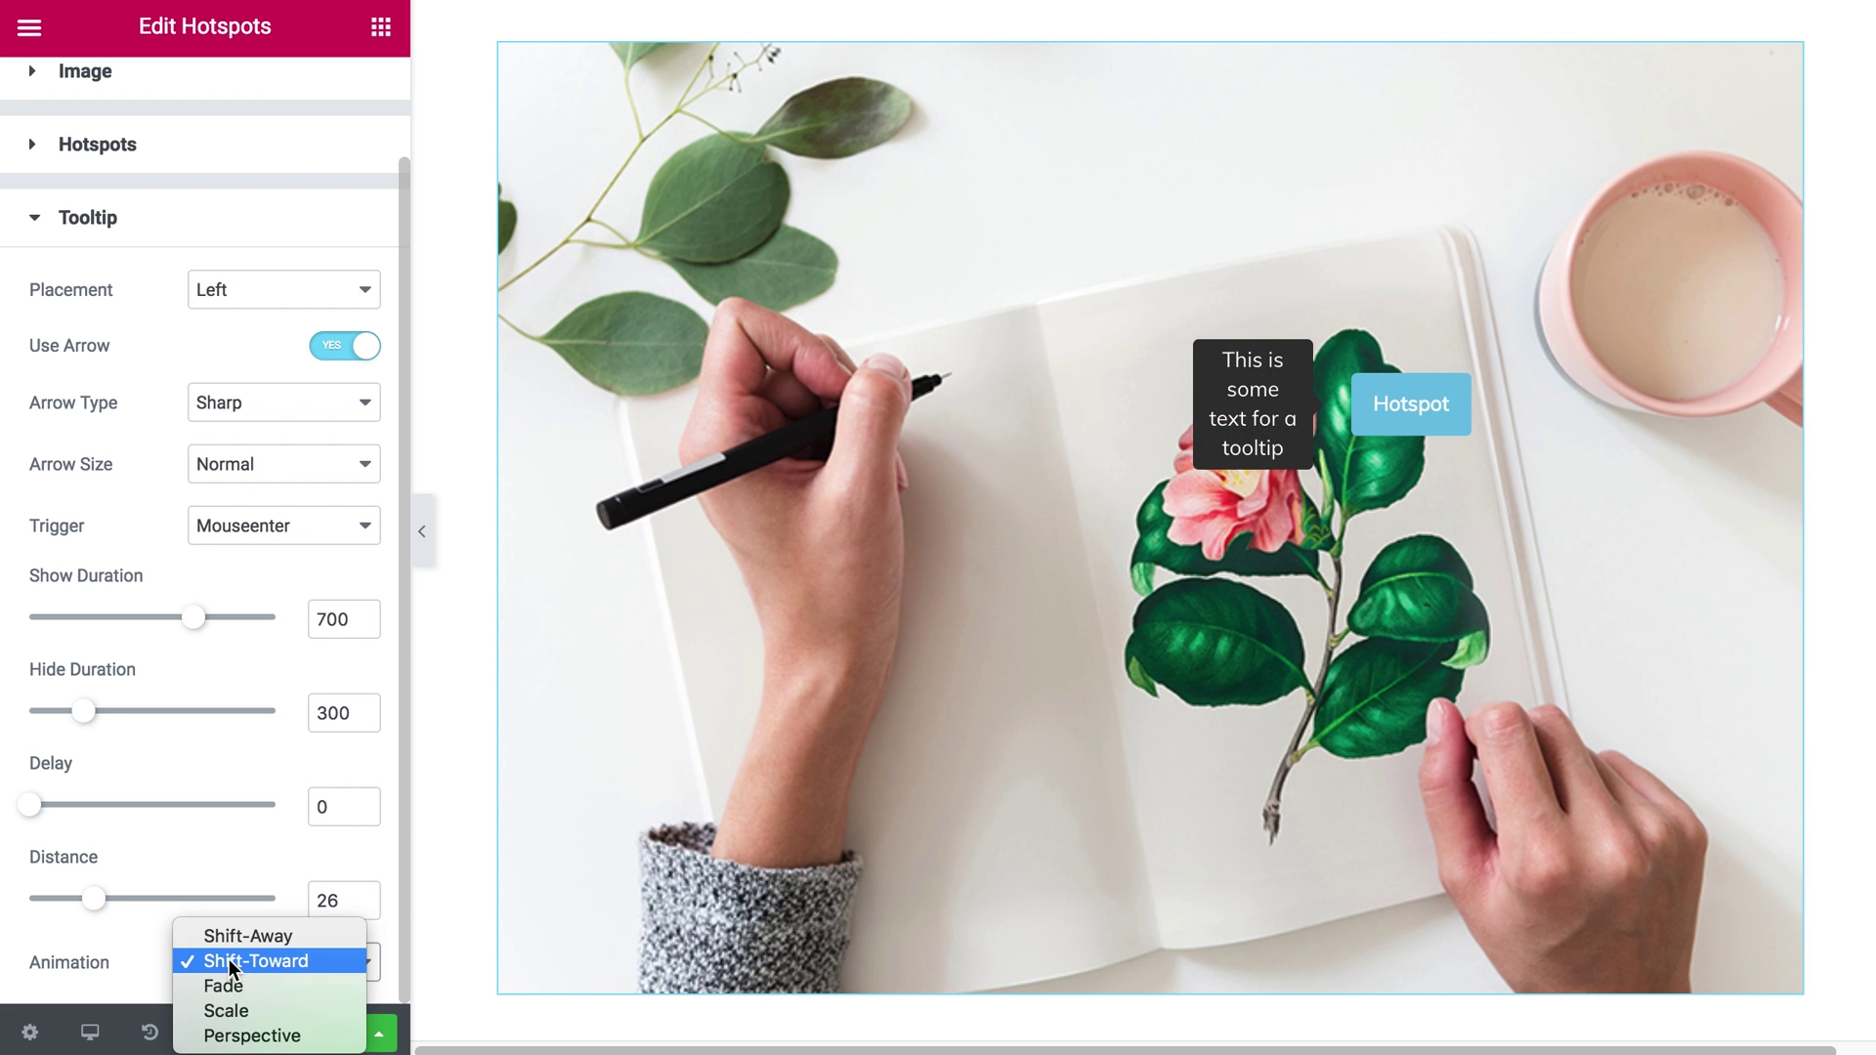
{"action": "left_click", "coordinate": [240, 1036]}
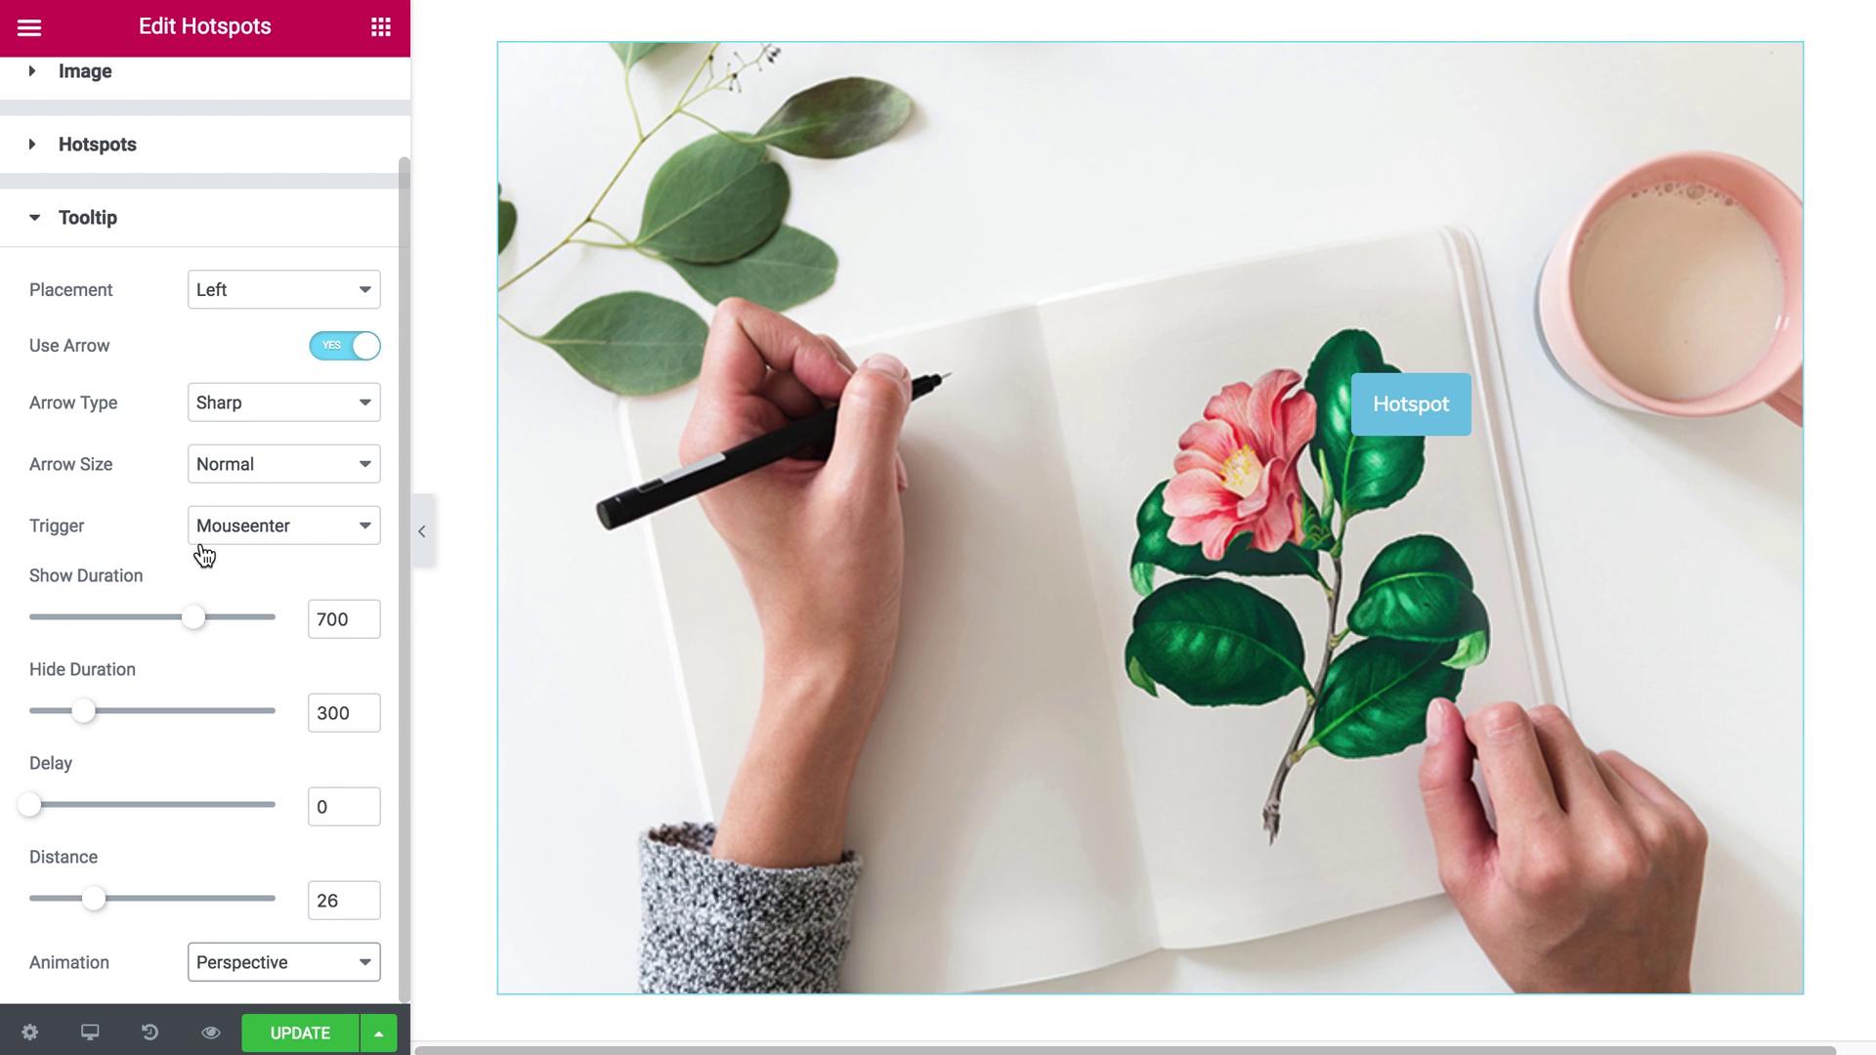
{"action": "scroll", "coordinate": [203, 553], "scroll_direction": "up", "scroll_amount": 1}
{"action": "scroll", "coordinate": [202, 547], "scroll_direction": "up", "scroll_amount": 3}
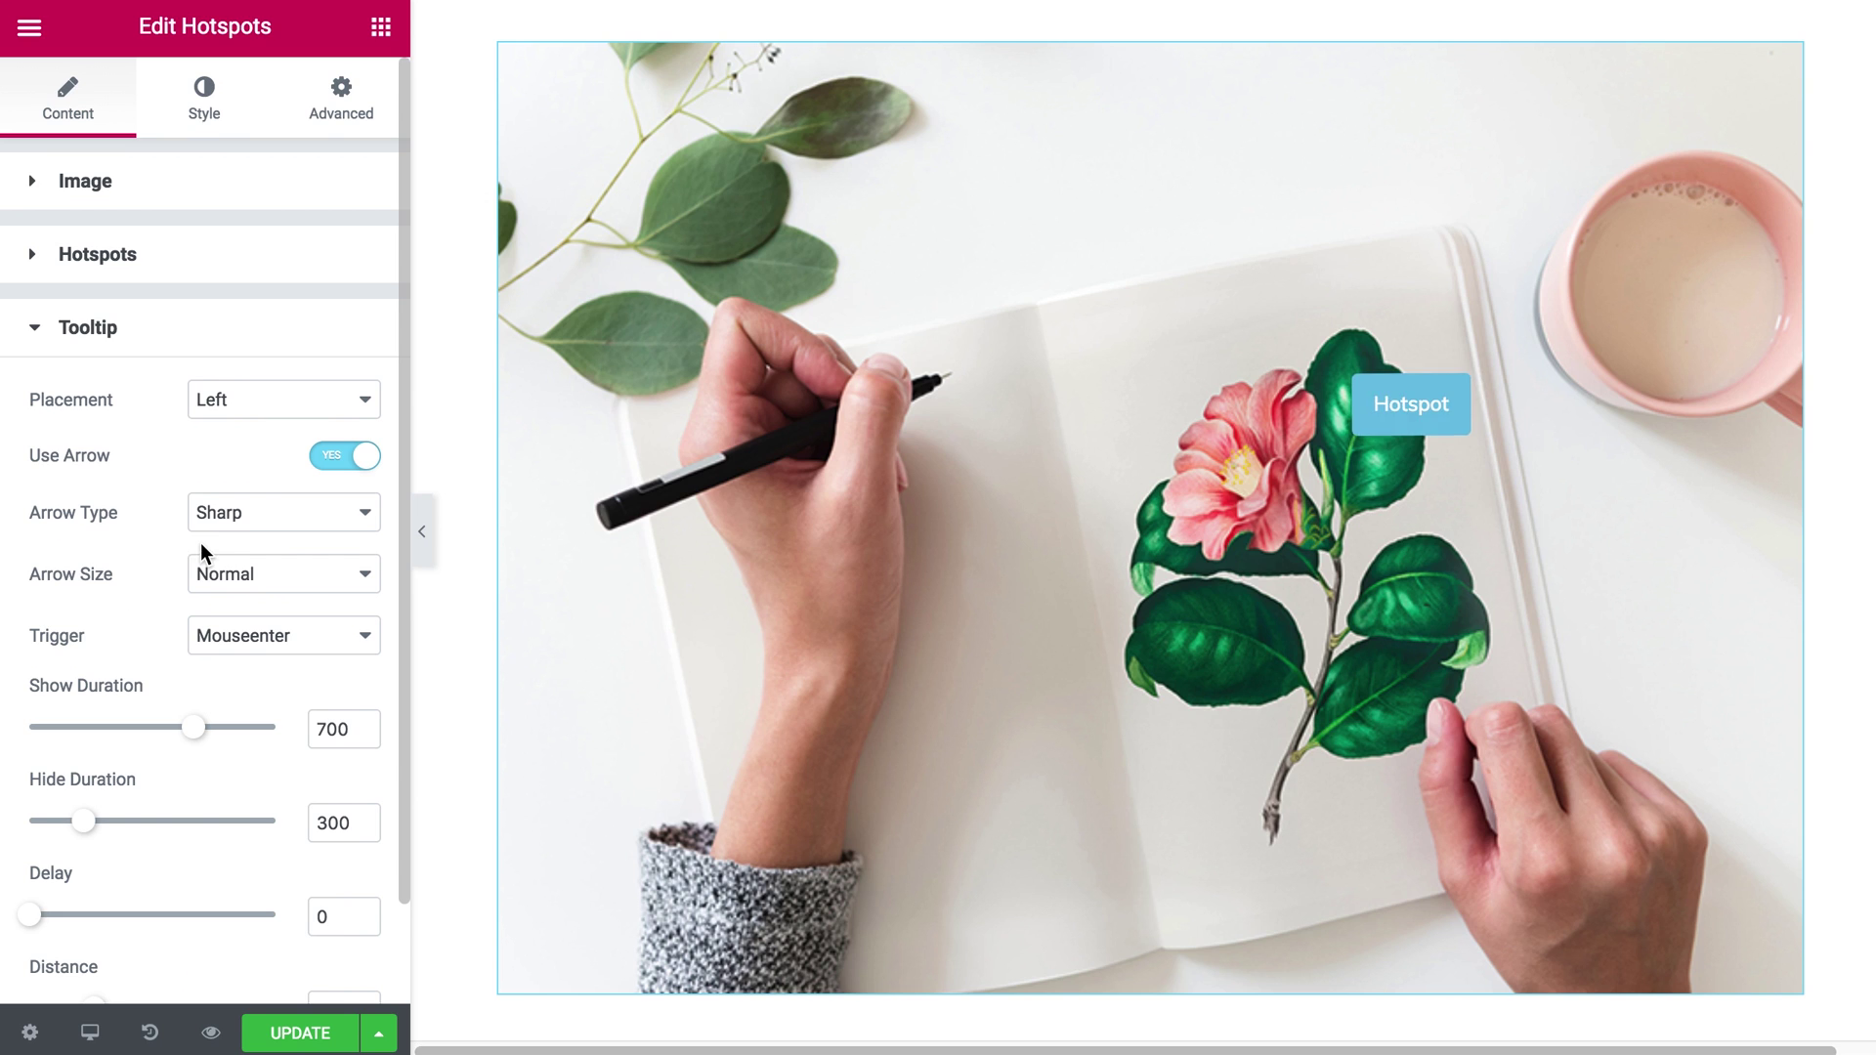
- Give the hotspot a 30 px border radius and a Classic background type
{"action": "left_click", "coordinate": [204, 119]}
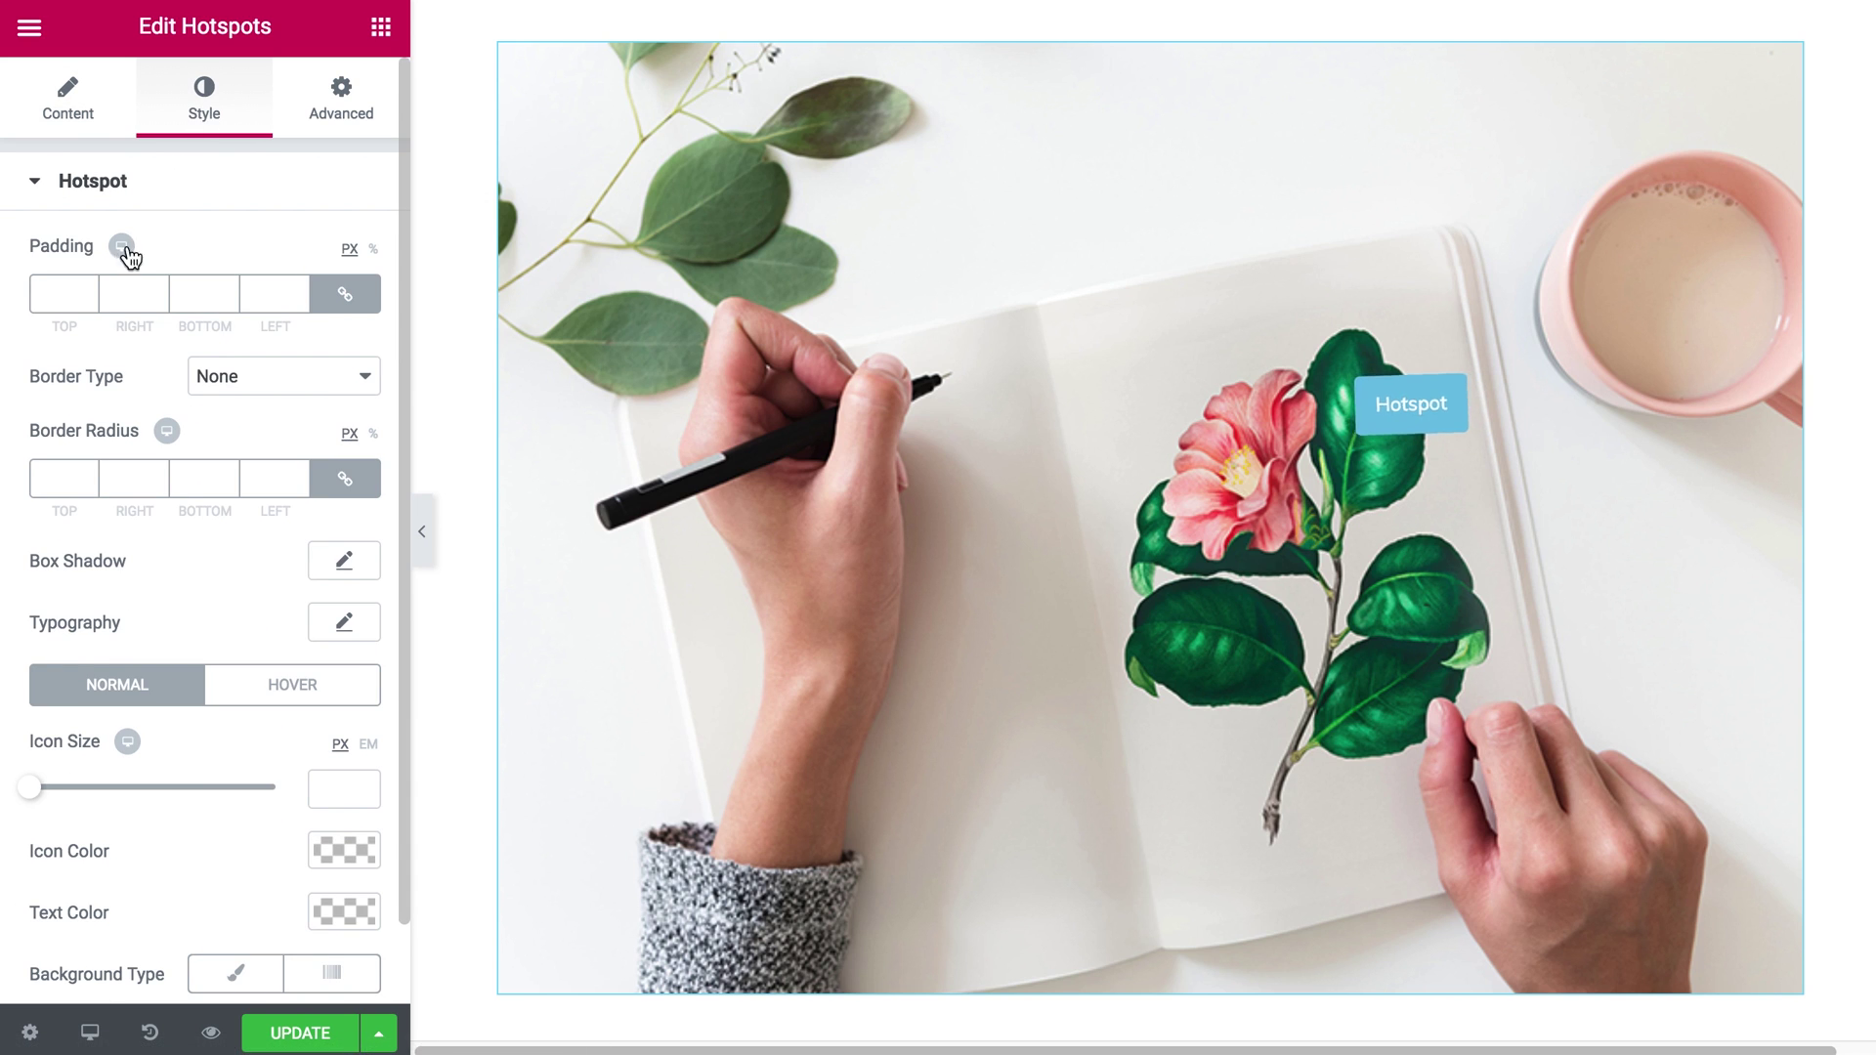
{"action": "left_click", "coordinate": [88, 473]}
{"action": "left_click", "coordinate": [88, 473]}
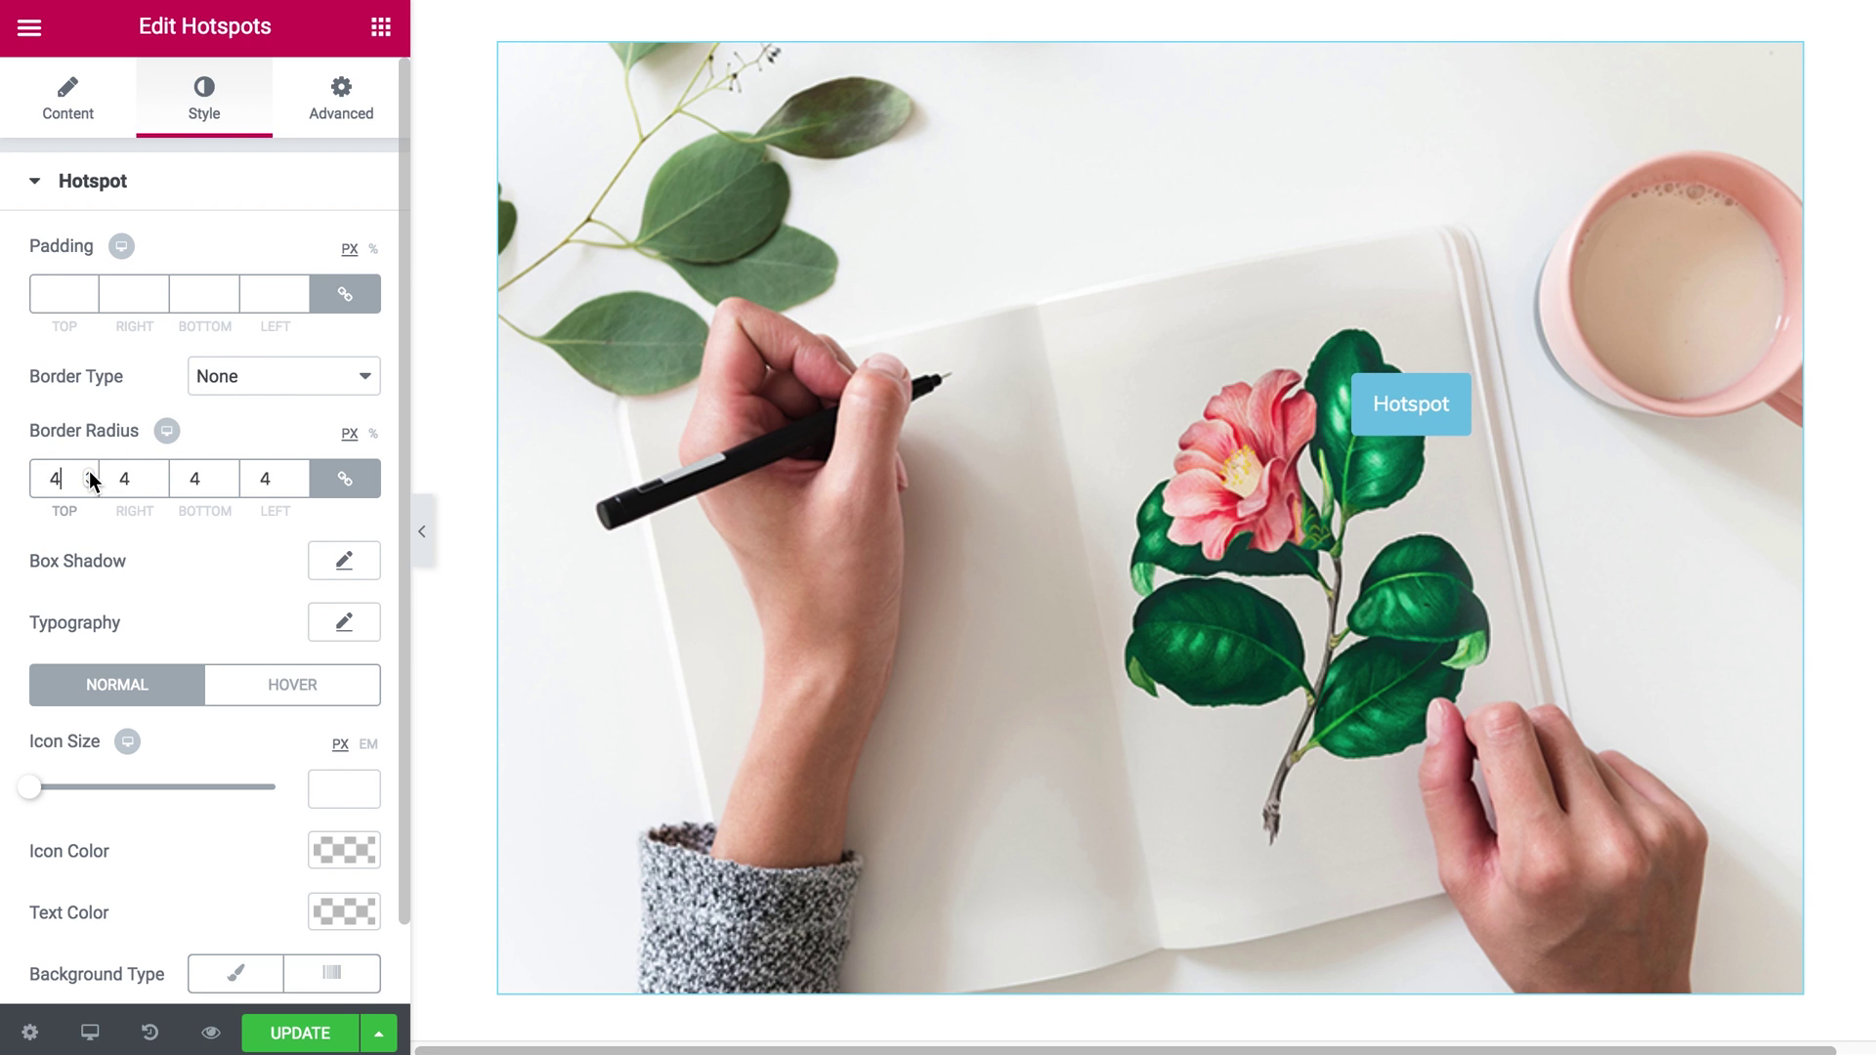
{"action": "double_click", "coordinate": [89, 473]}
{"action": "double_click", "coordinate": [89, 473]}
{"action": "double_click", "coordinate": [89, 473]}
{"action": "double_click", "coordinate": [89, 473]}
{"action": "double_click", "coordinate": [89, 473]}
{"action": "left_click", "coordinate": [89, 473]}
{"action": "left_click", "coordinate": [89, 473]}
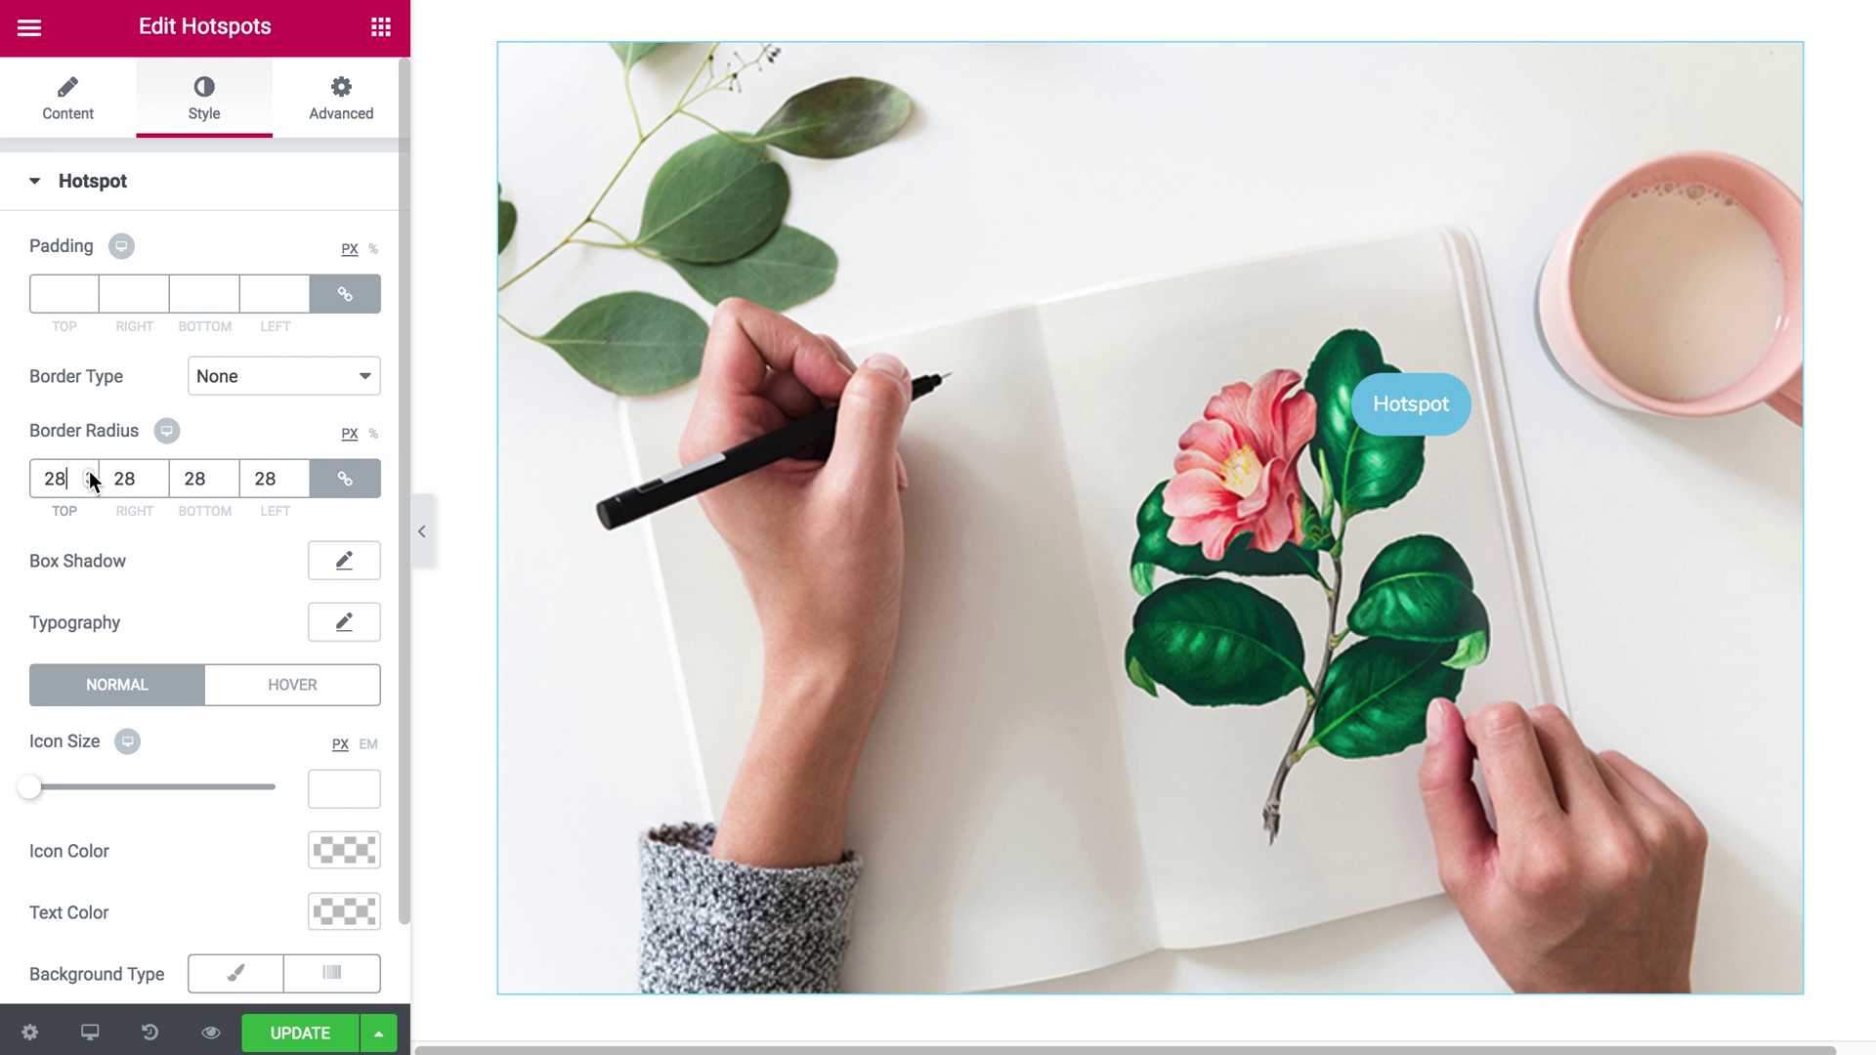
{"action": "left_click", "coordinate": [89, 473]}
{"action": "scroll", "coordinate": [187, 542], "scroll_direction": "down", "scroll_amount": 1}
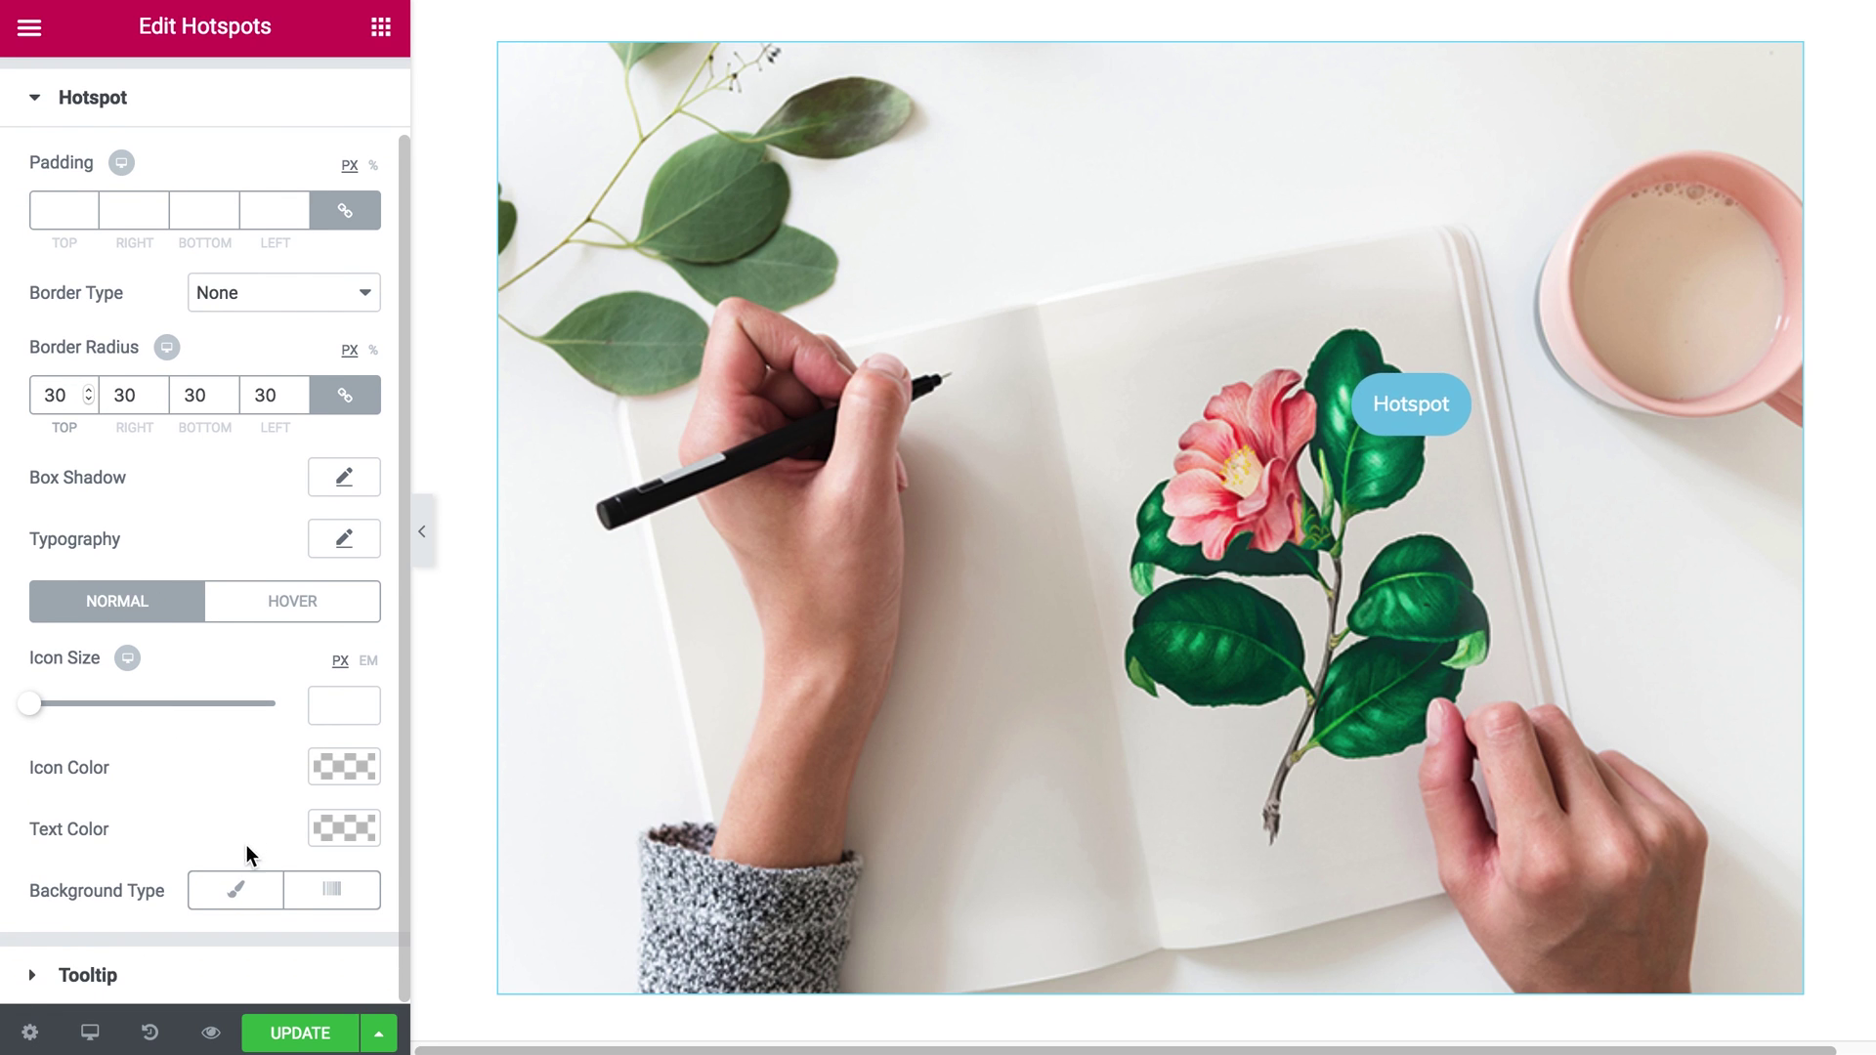
{"action": "left_click", "coordinate": [243, 895]}
- Set the hotspot's normal background colour to magenta #fa089a
{"action": "scroll", "coordinate": [247, 779], "scroll_direction": "down", "scroll_amount": 4}
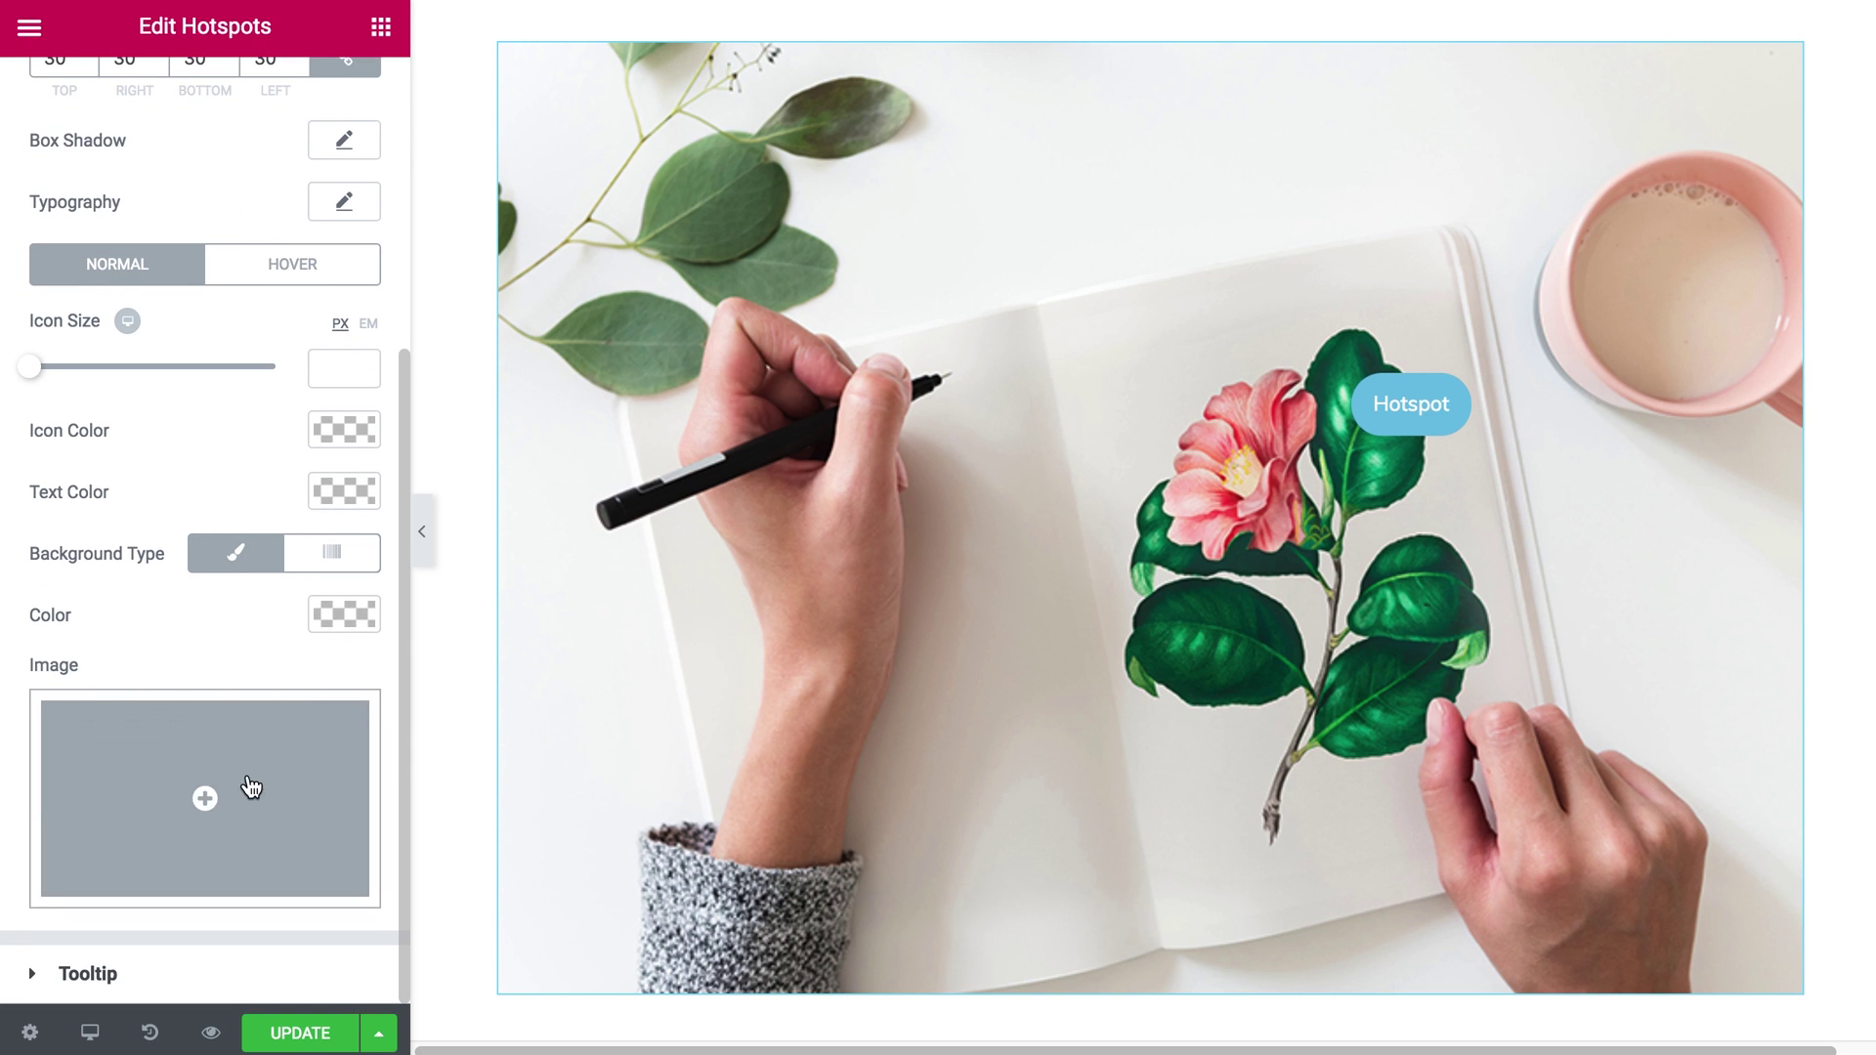
{"action": "left_click", "coordinate": [344, 616]}
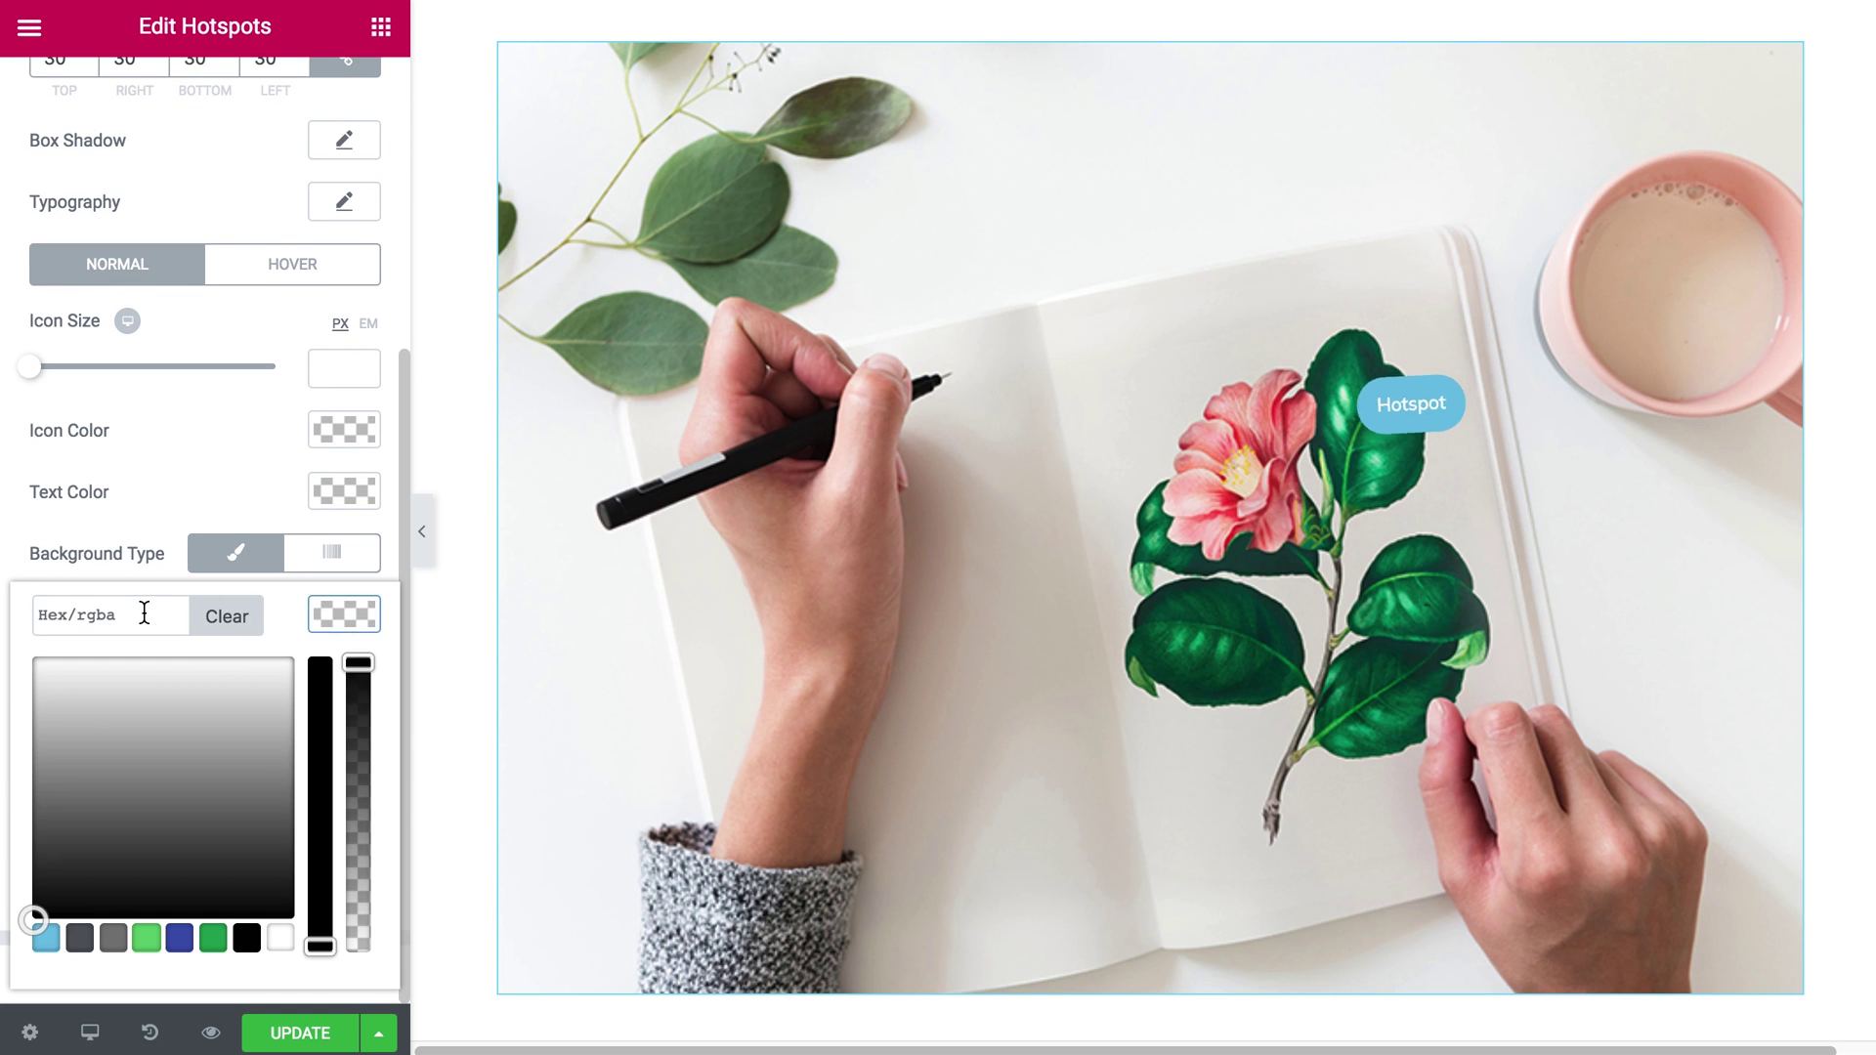
{"action": "type", "text": "#fa089a"}
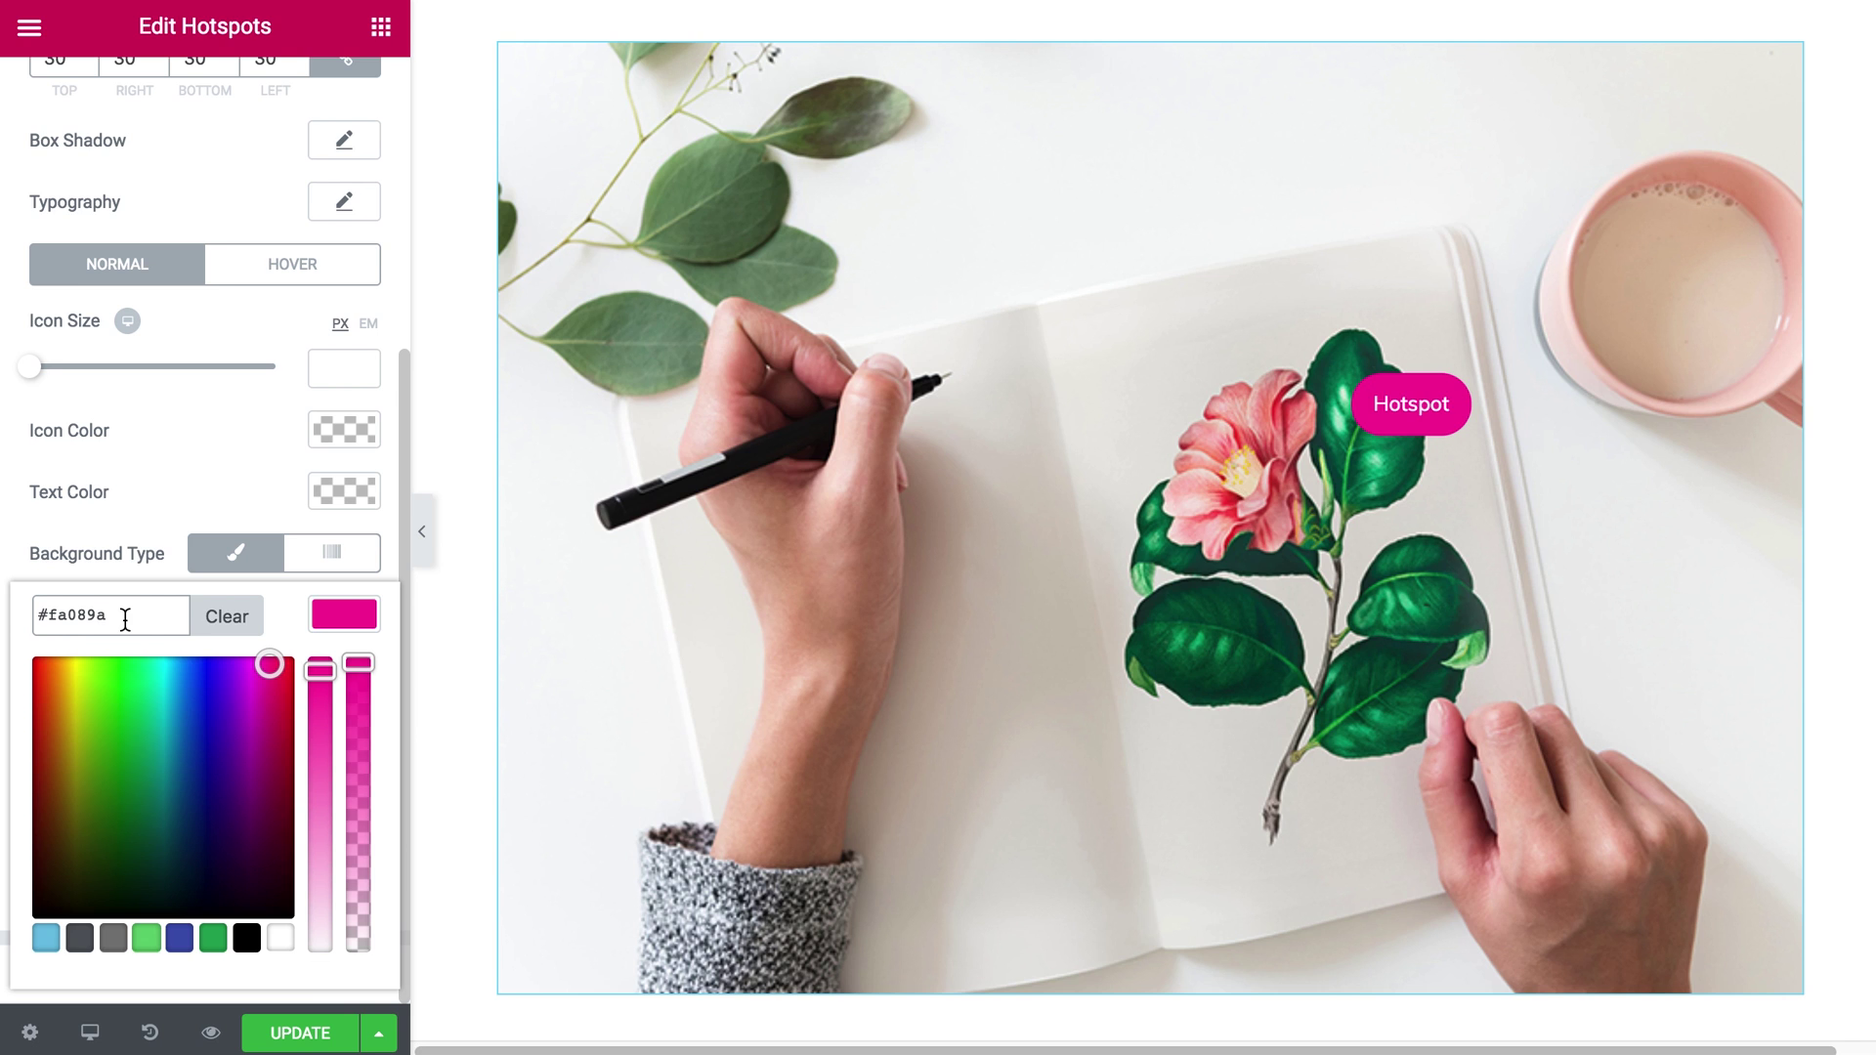
{"action": "left_click", "coordinate": [162, 512]}
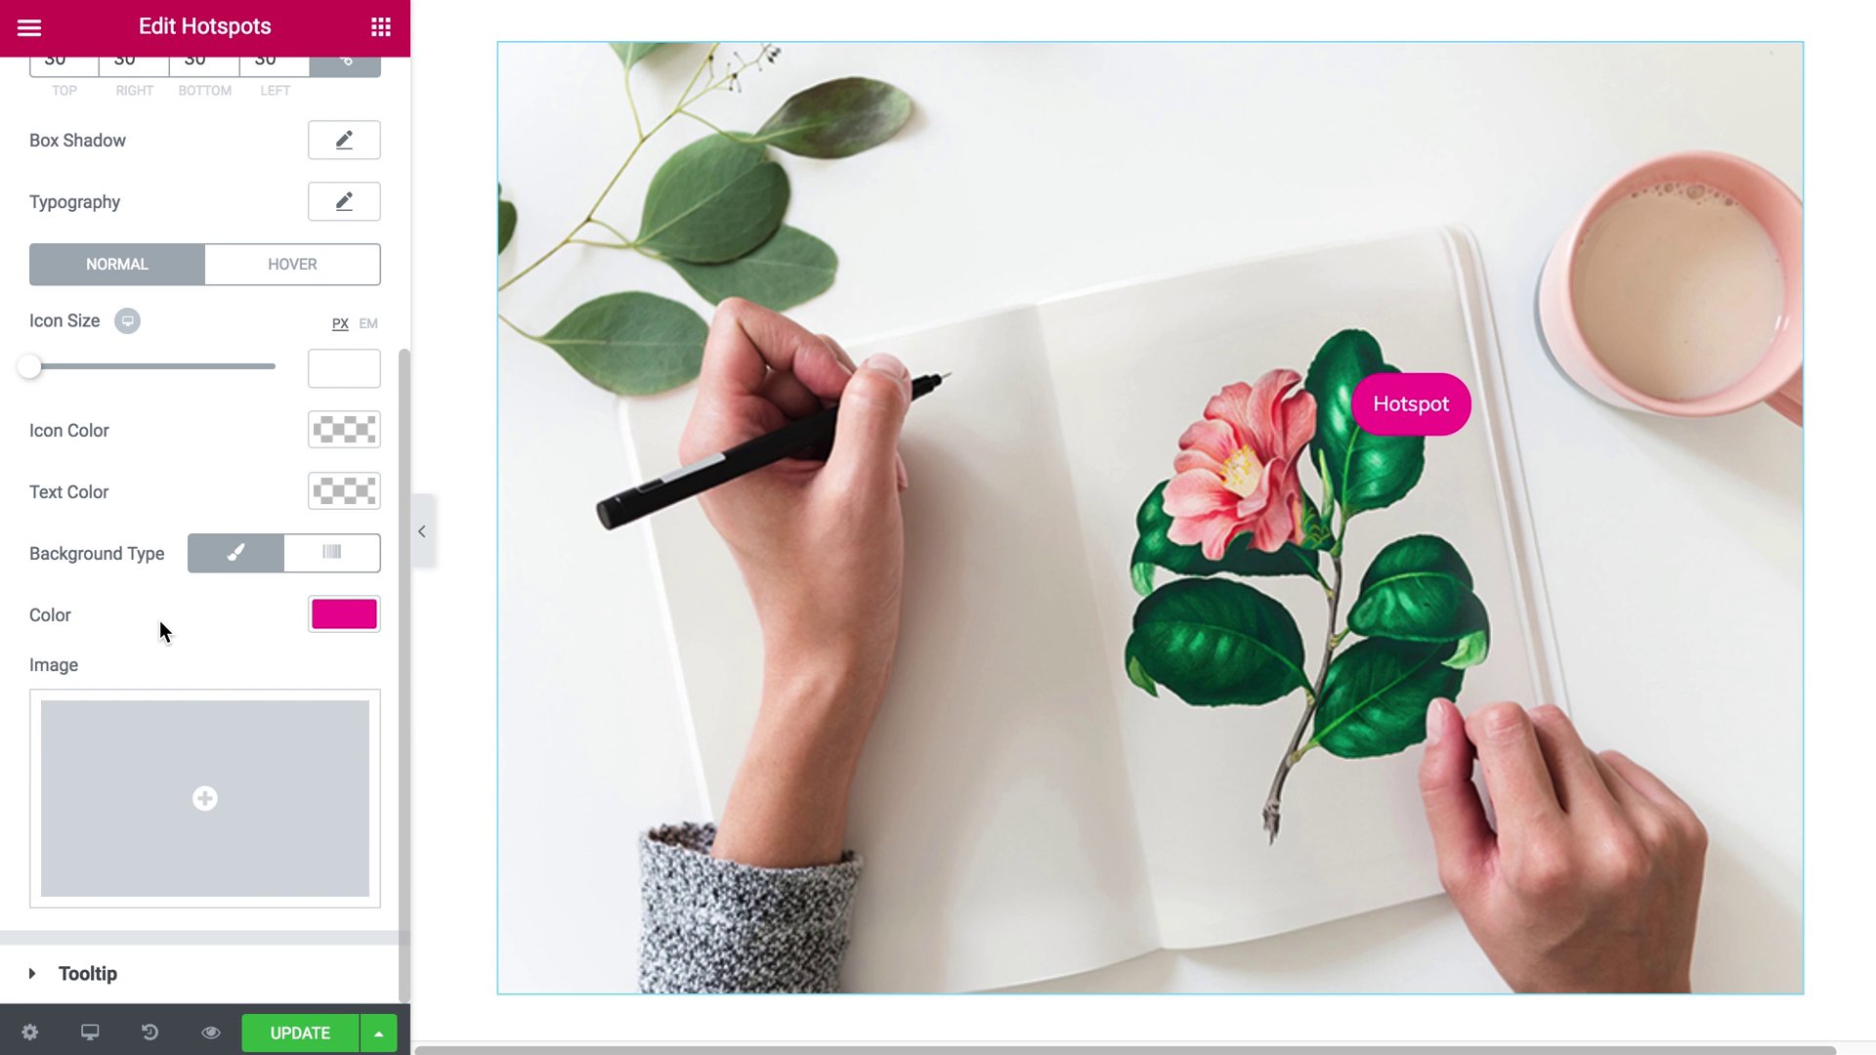
- Give the hovered hotspot a Classic turquoise #03d3d3 background
{"action": "left_click", "coordinate": [295, 283]}
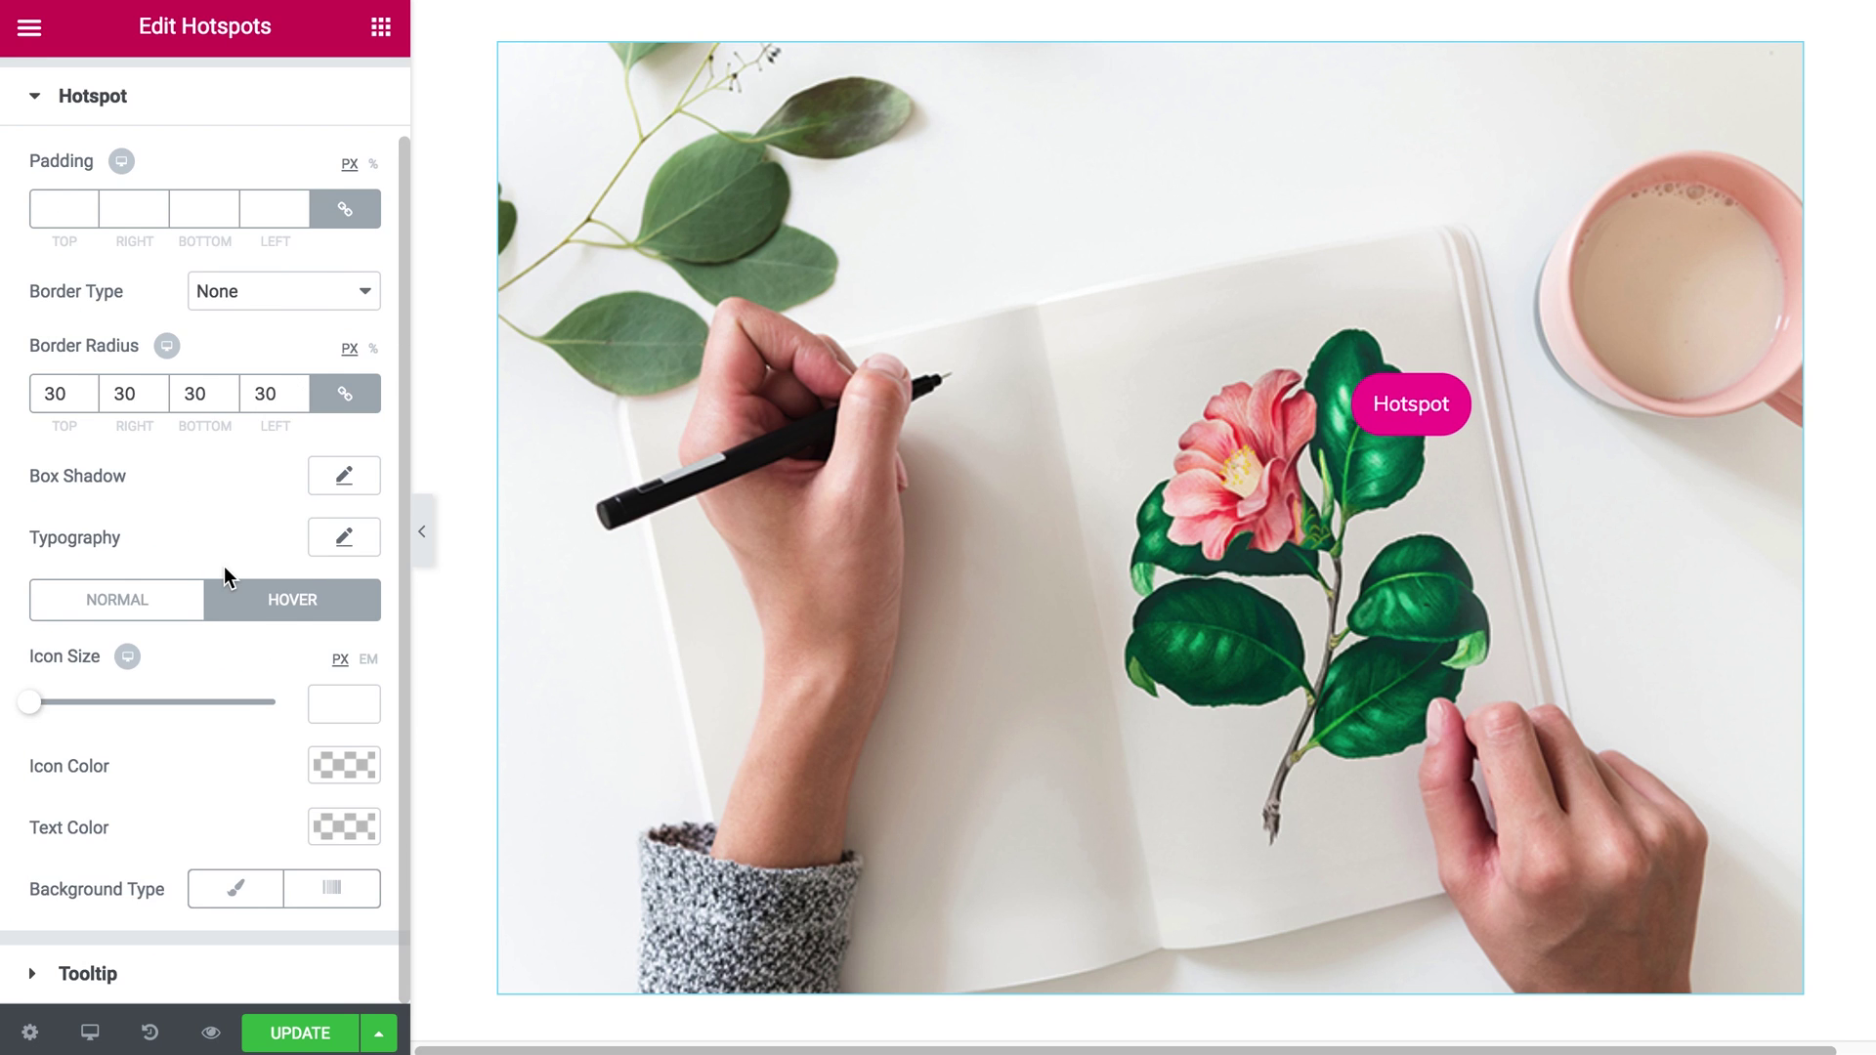
{"action": "left_click", "coordinate": [235, 888]}
{"action": "scroll", "coordinate": [239, 892], "scroll_direction": "down", "scroll_amount": 3}
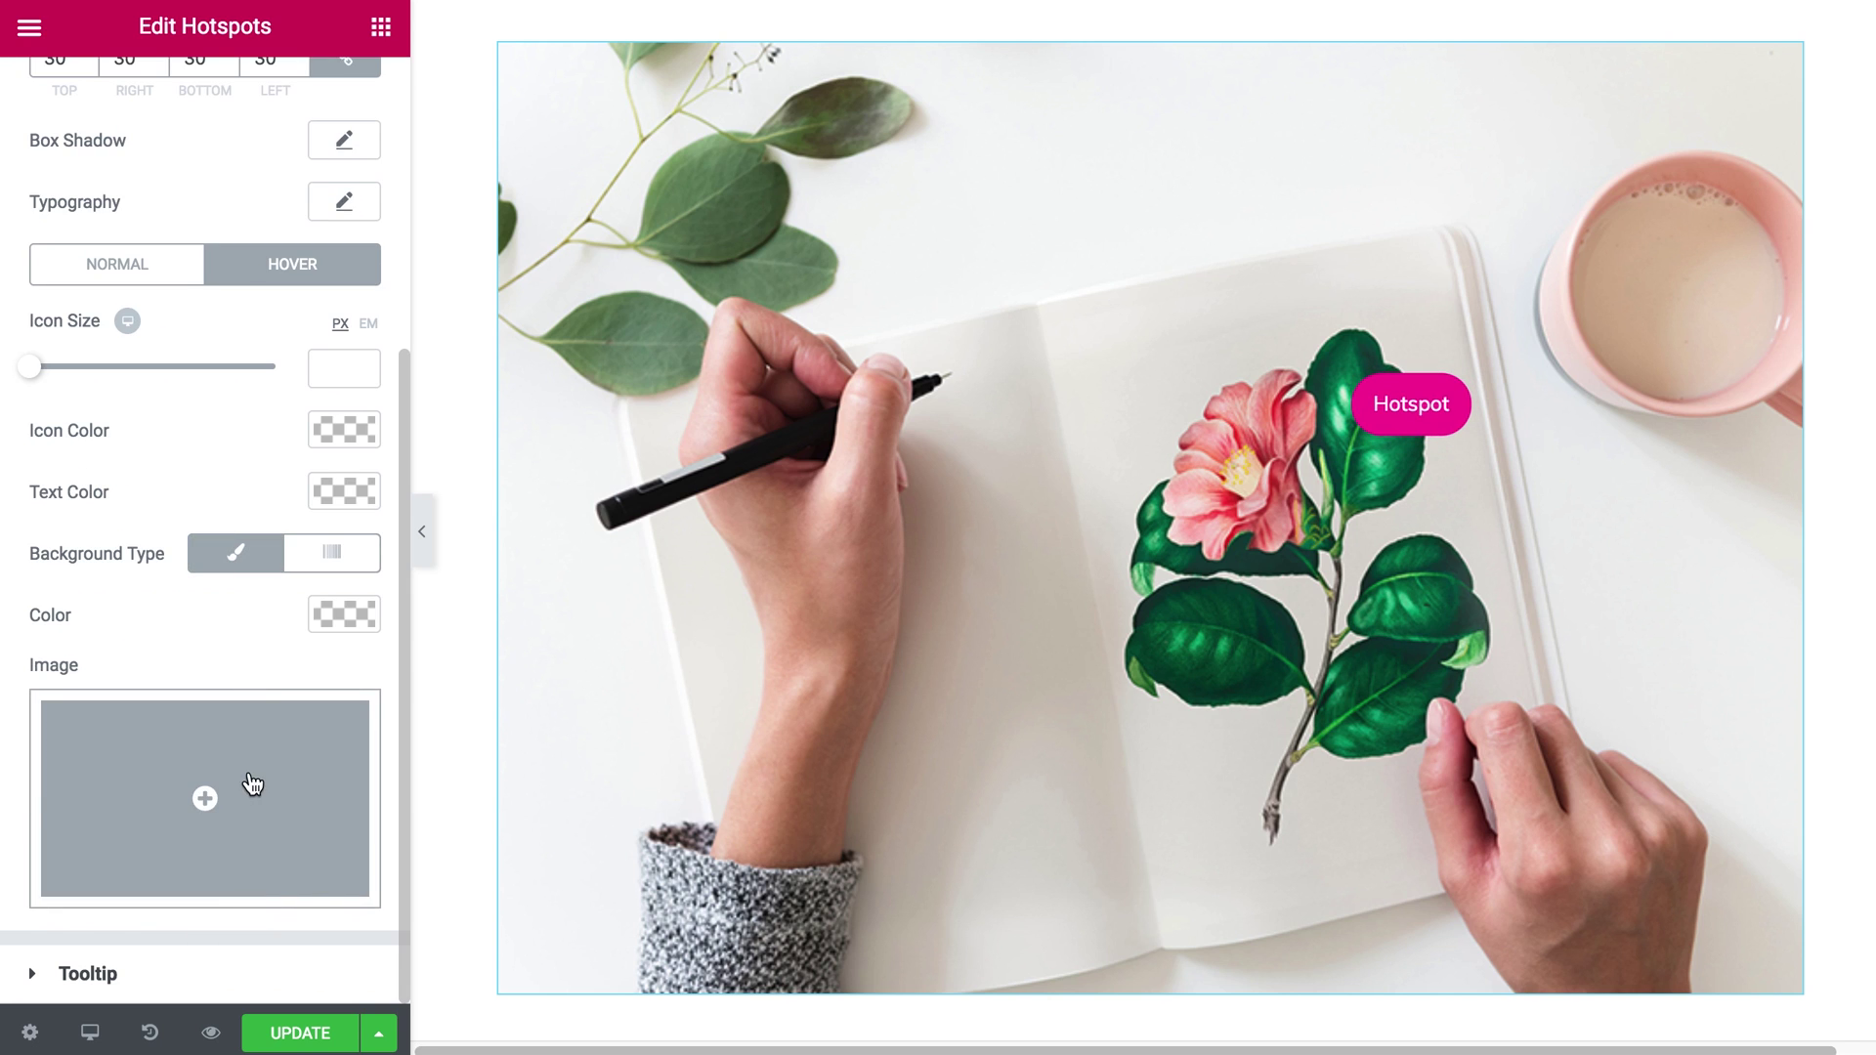
{"action": "left_click", "coordinate": [332, 622]}
{"action": "left_click", "coordinate": [134, 617]}
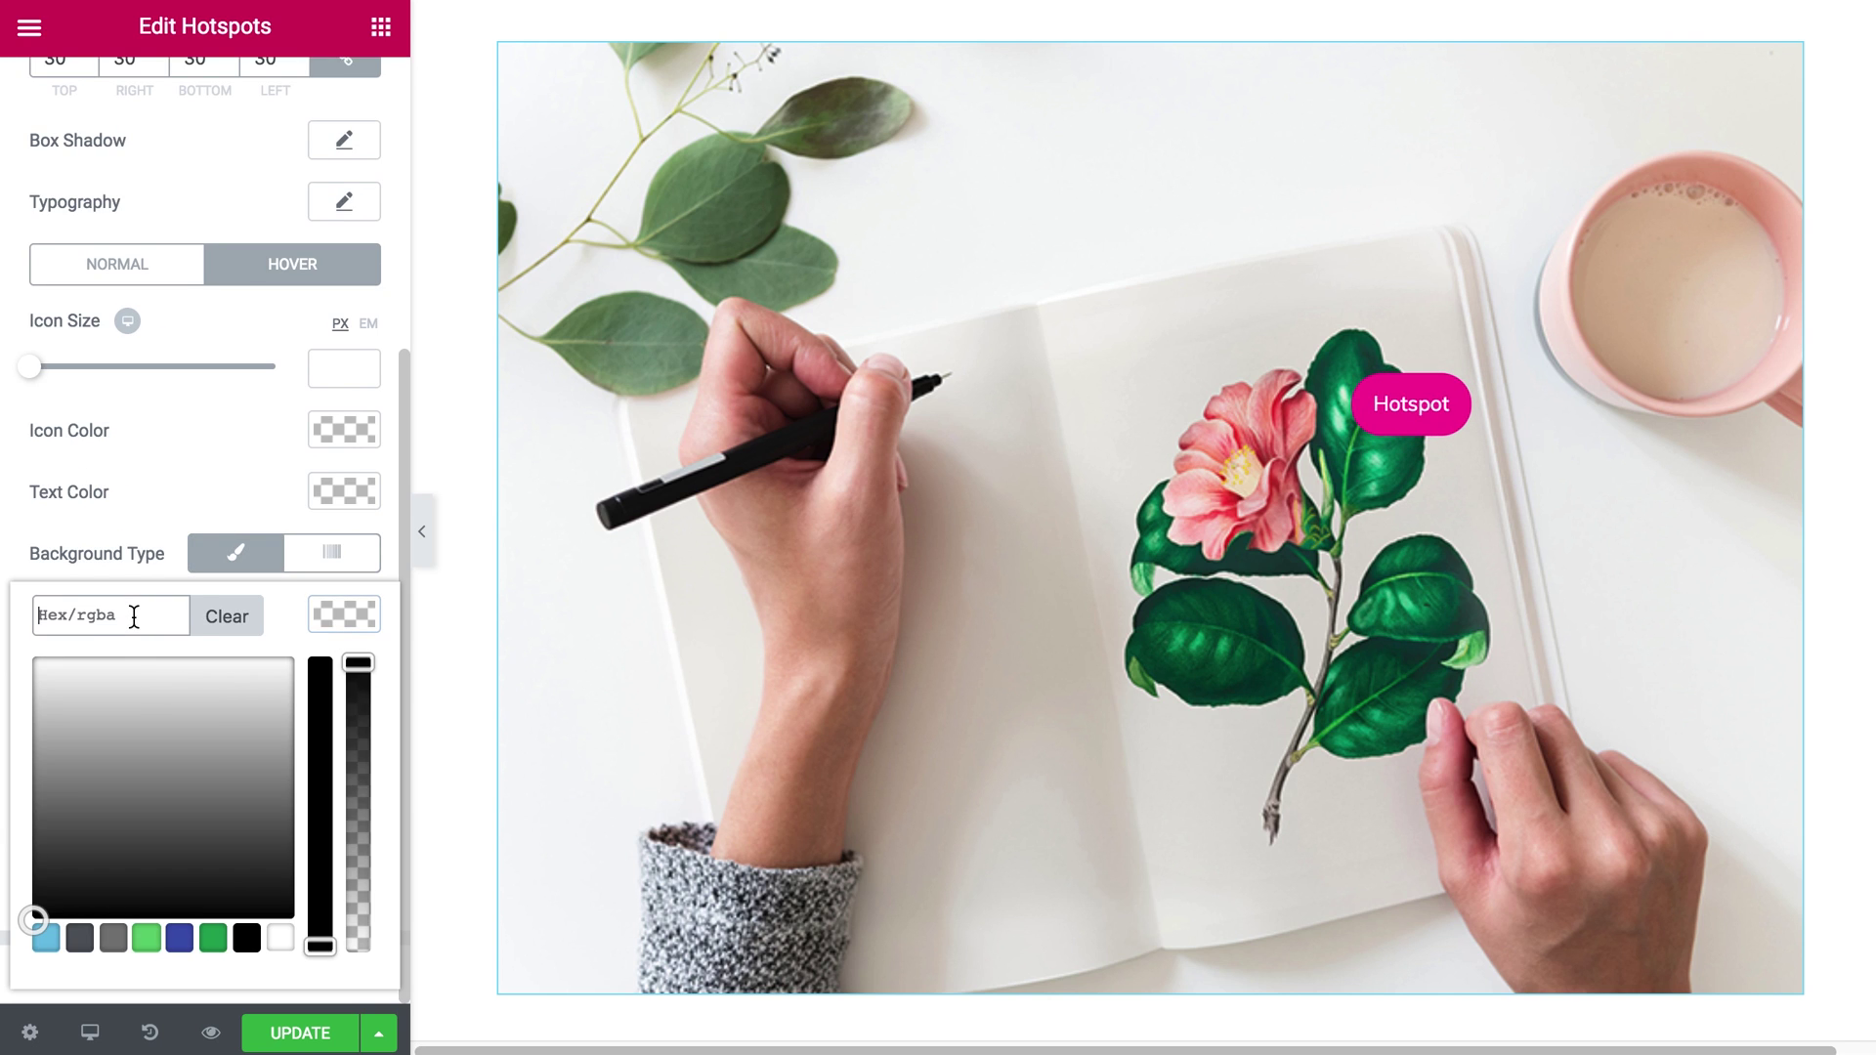
{"action": "type", "text": "#03d3d3"}
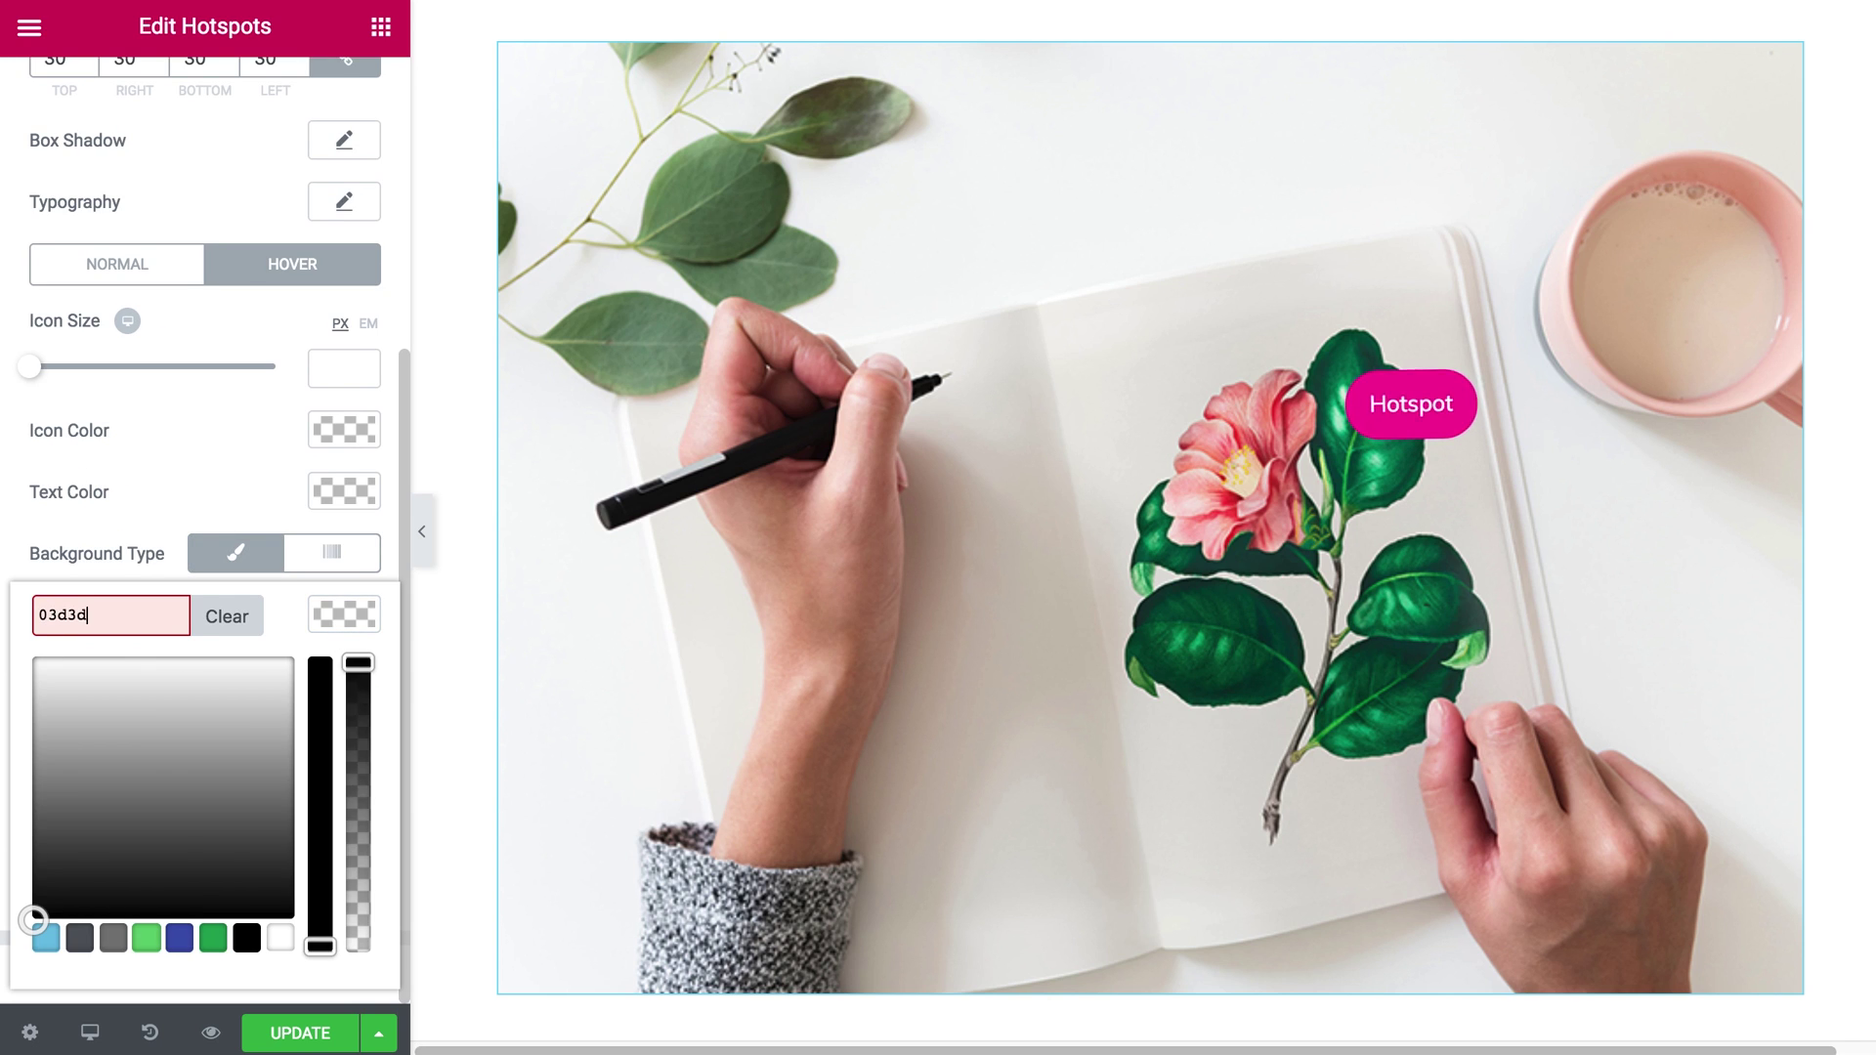
{"action": "left_click", "coordinate": [180, 475]}
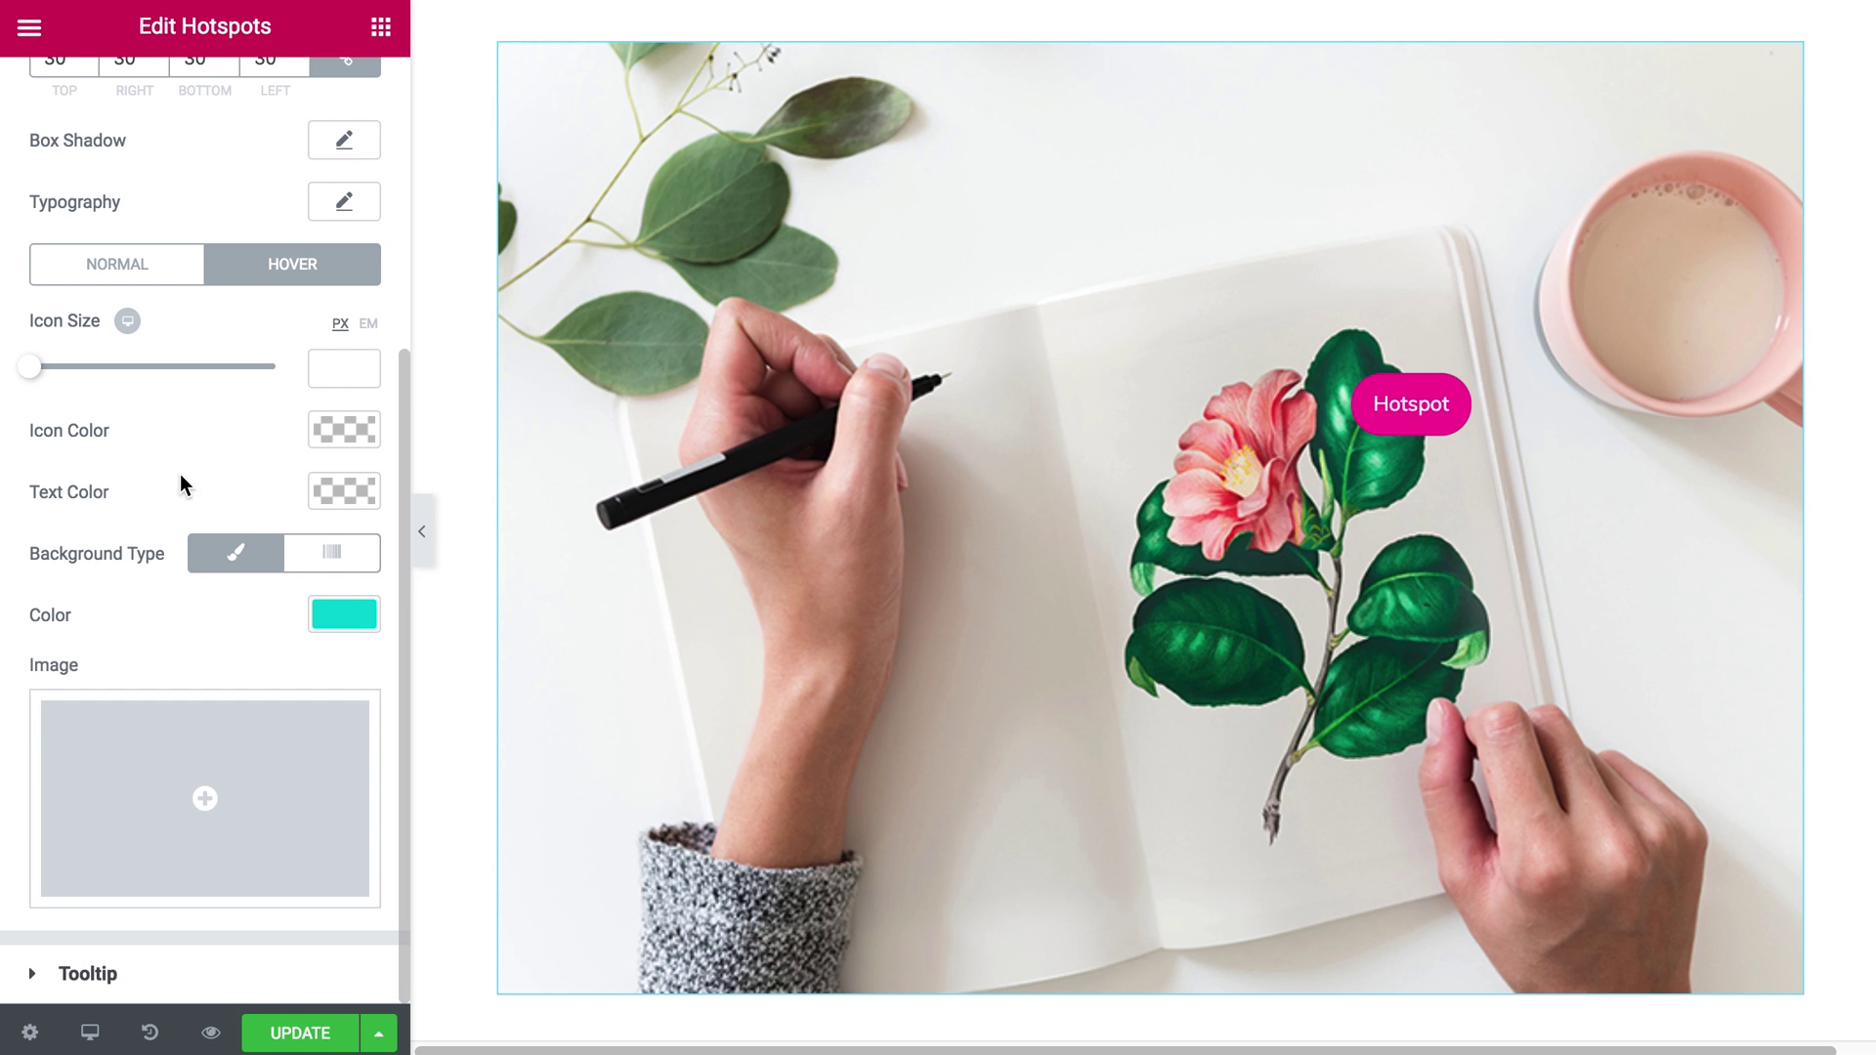
{"action": "mouse_move", "coordinate": [1384, 401]}
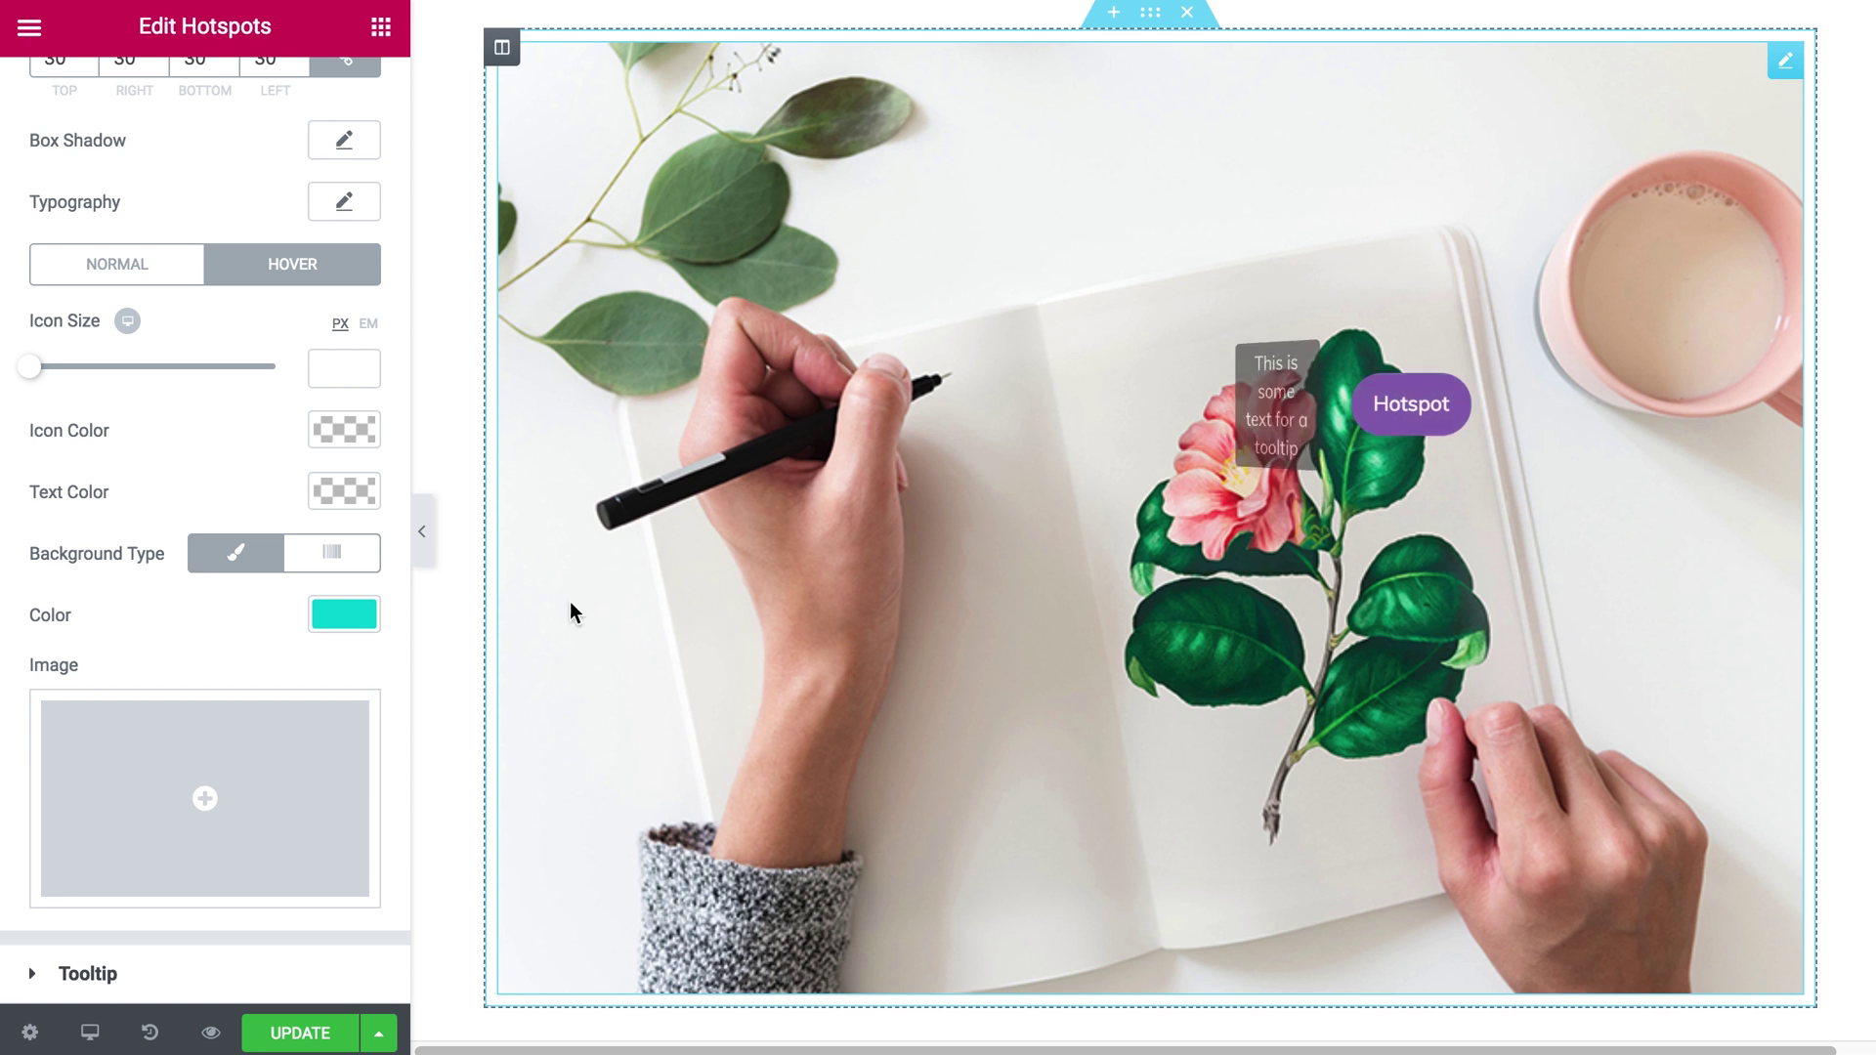
{"action": "left_click", "coordinate": [105, 995]}
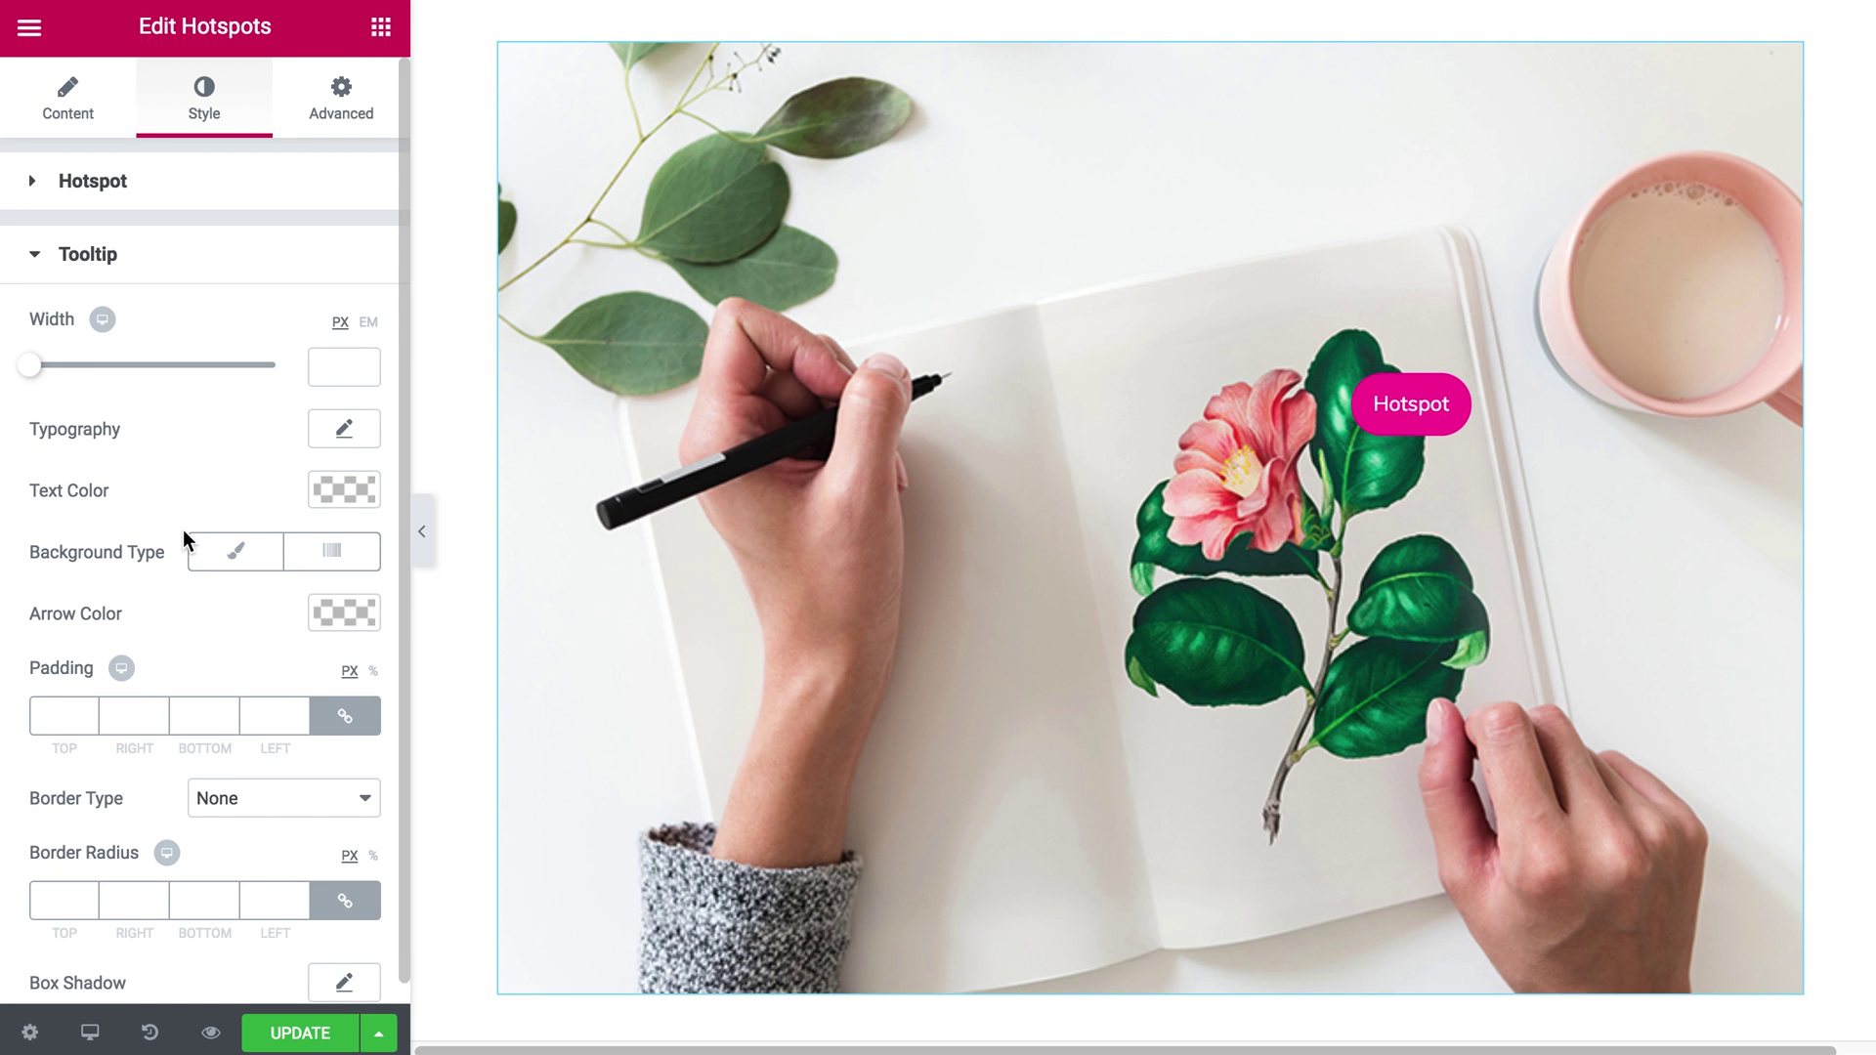
- Make the tooltip 197 px wide with a Classic white background
{"action": "left_click_drag", "start_coordinate": [35, 373], "coordinate": [113, 376]}
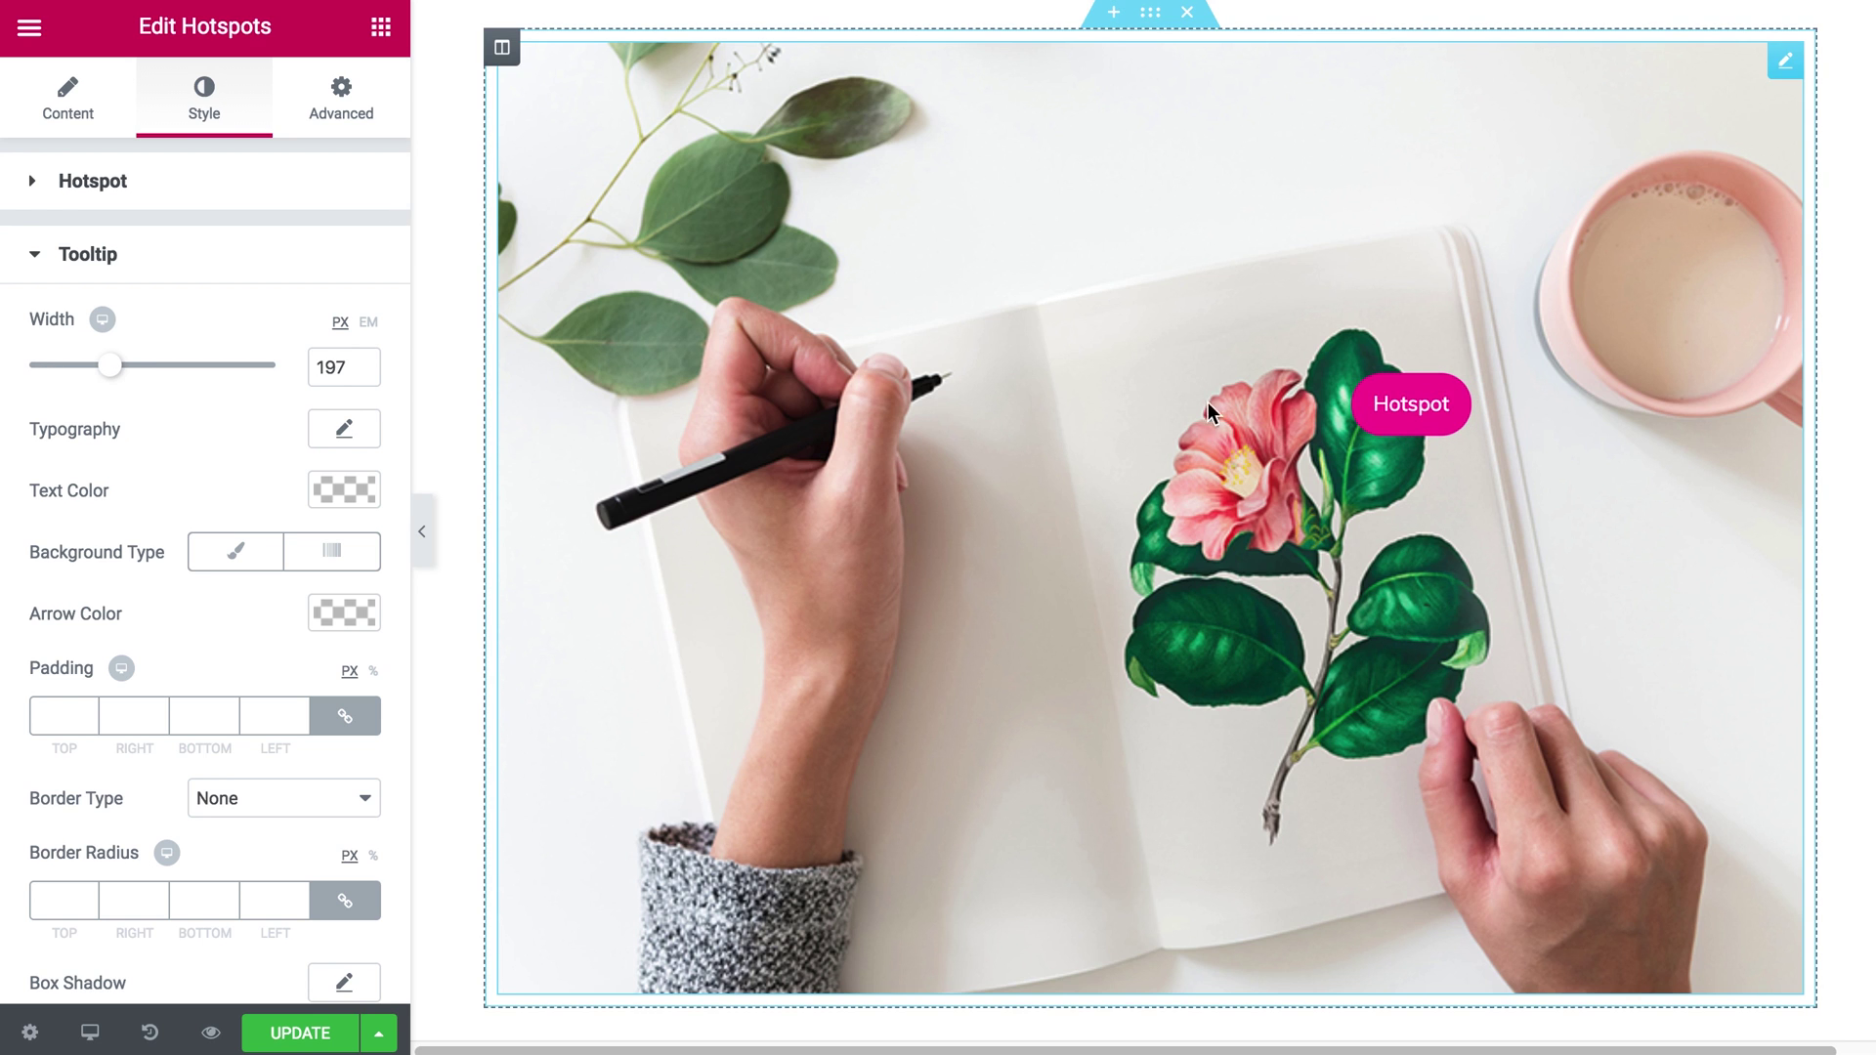
{"action": "mouse_move", "coordinate": [1390, 408]}
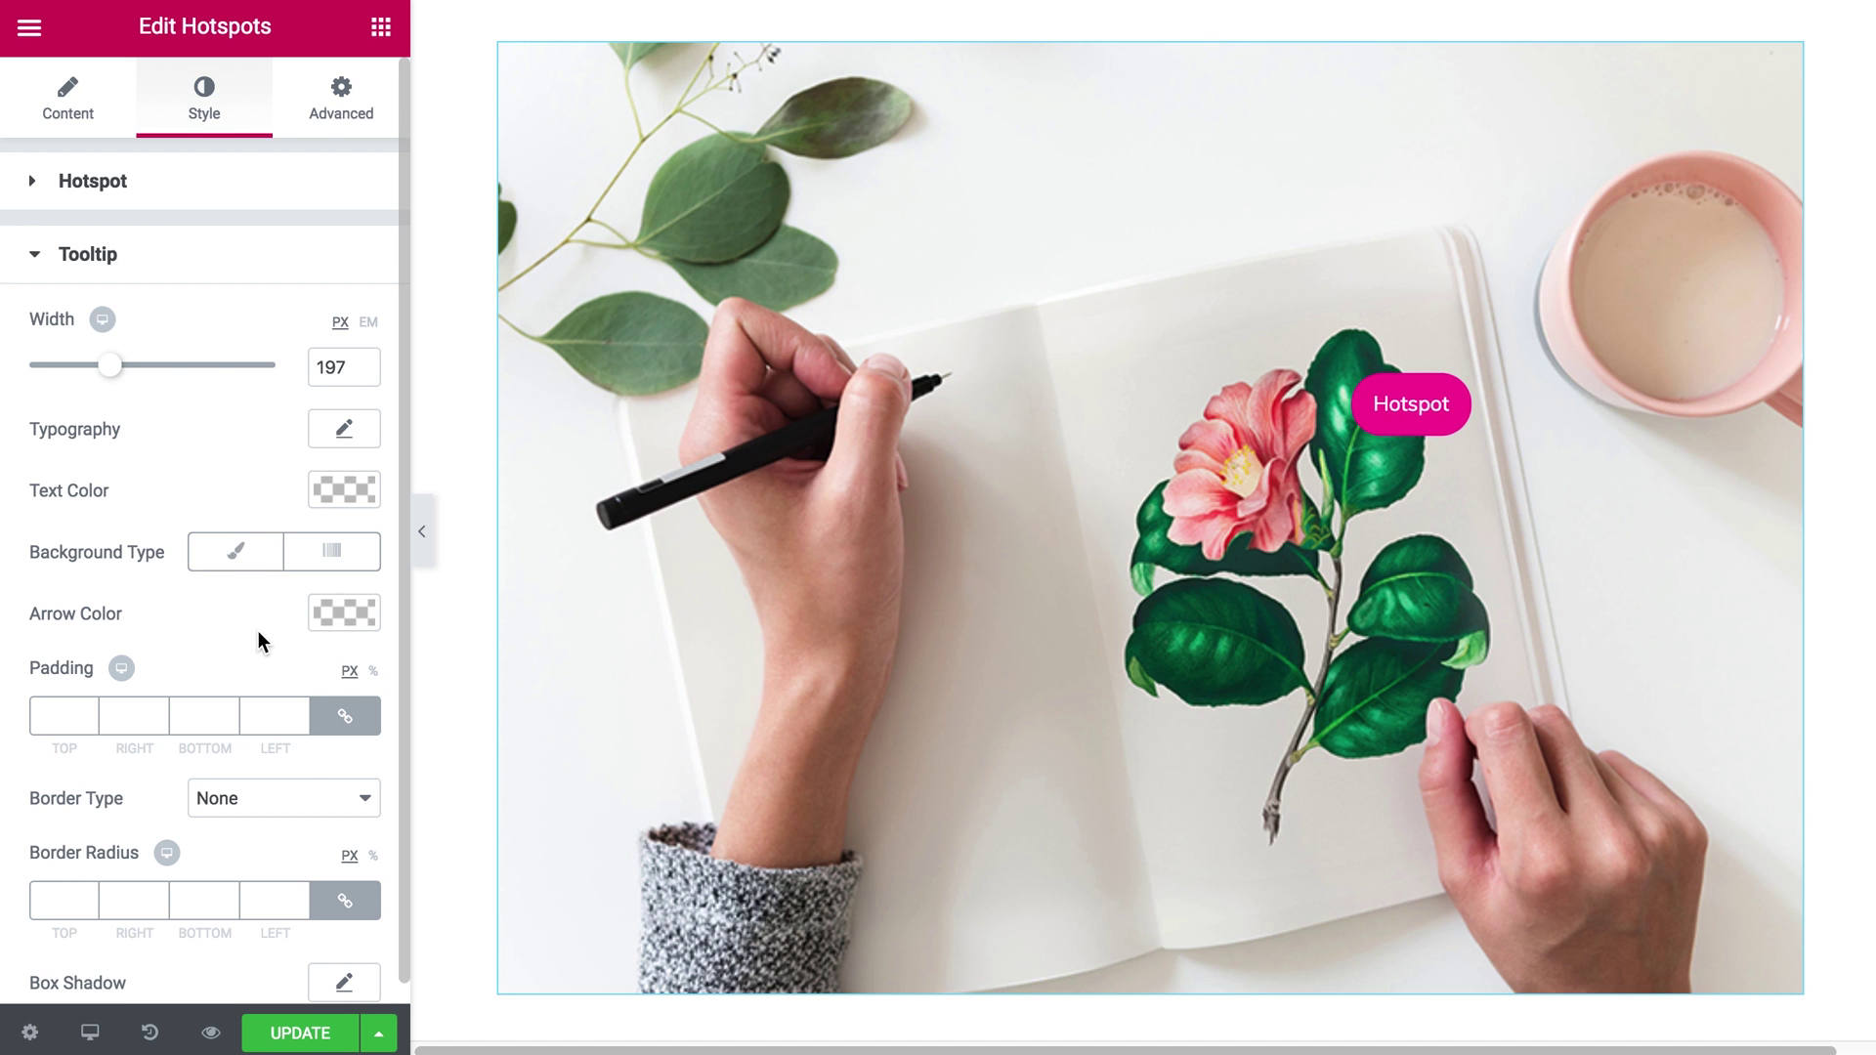
{"action": "left_click", "coordinate": [352, 487]}
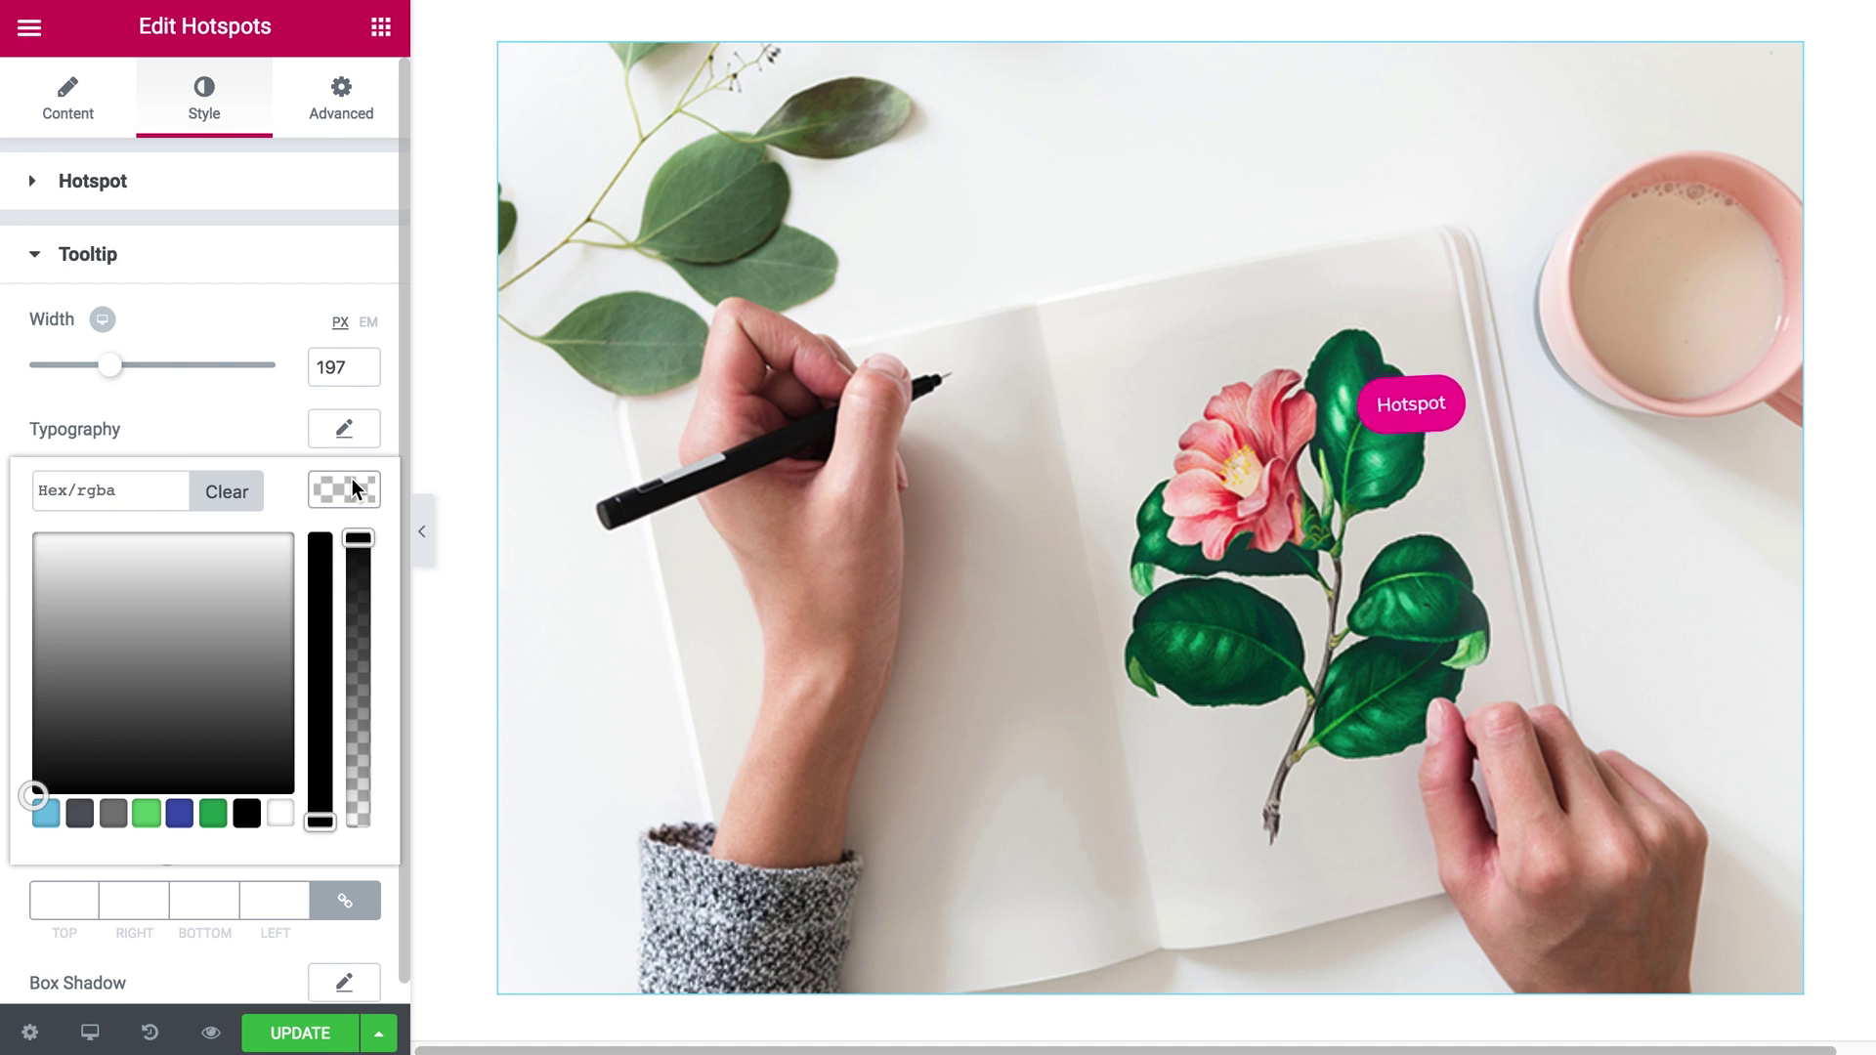
{"action": "left_click", "coordinate": [276, 424]}
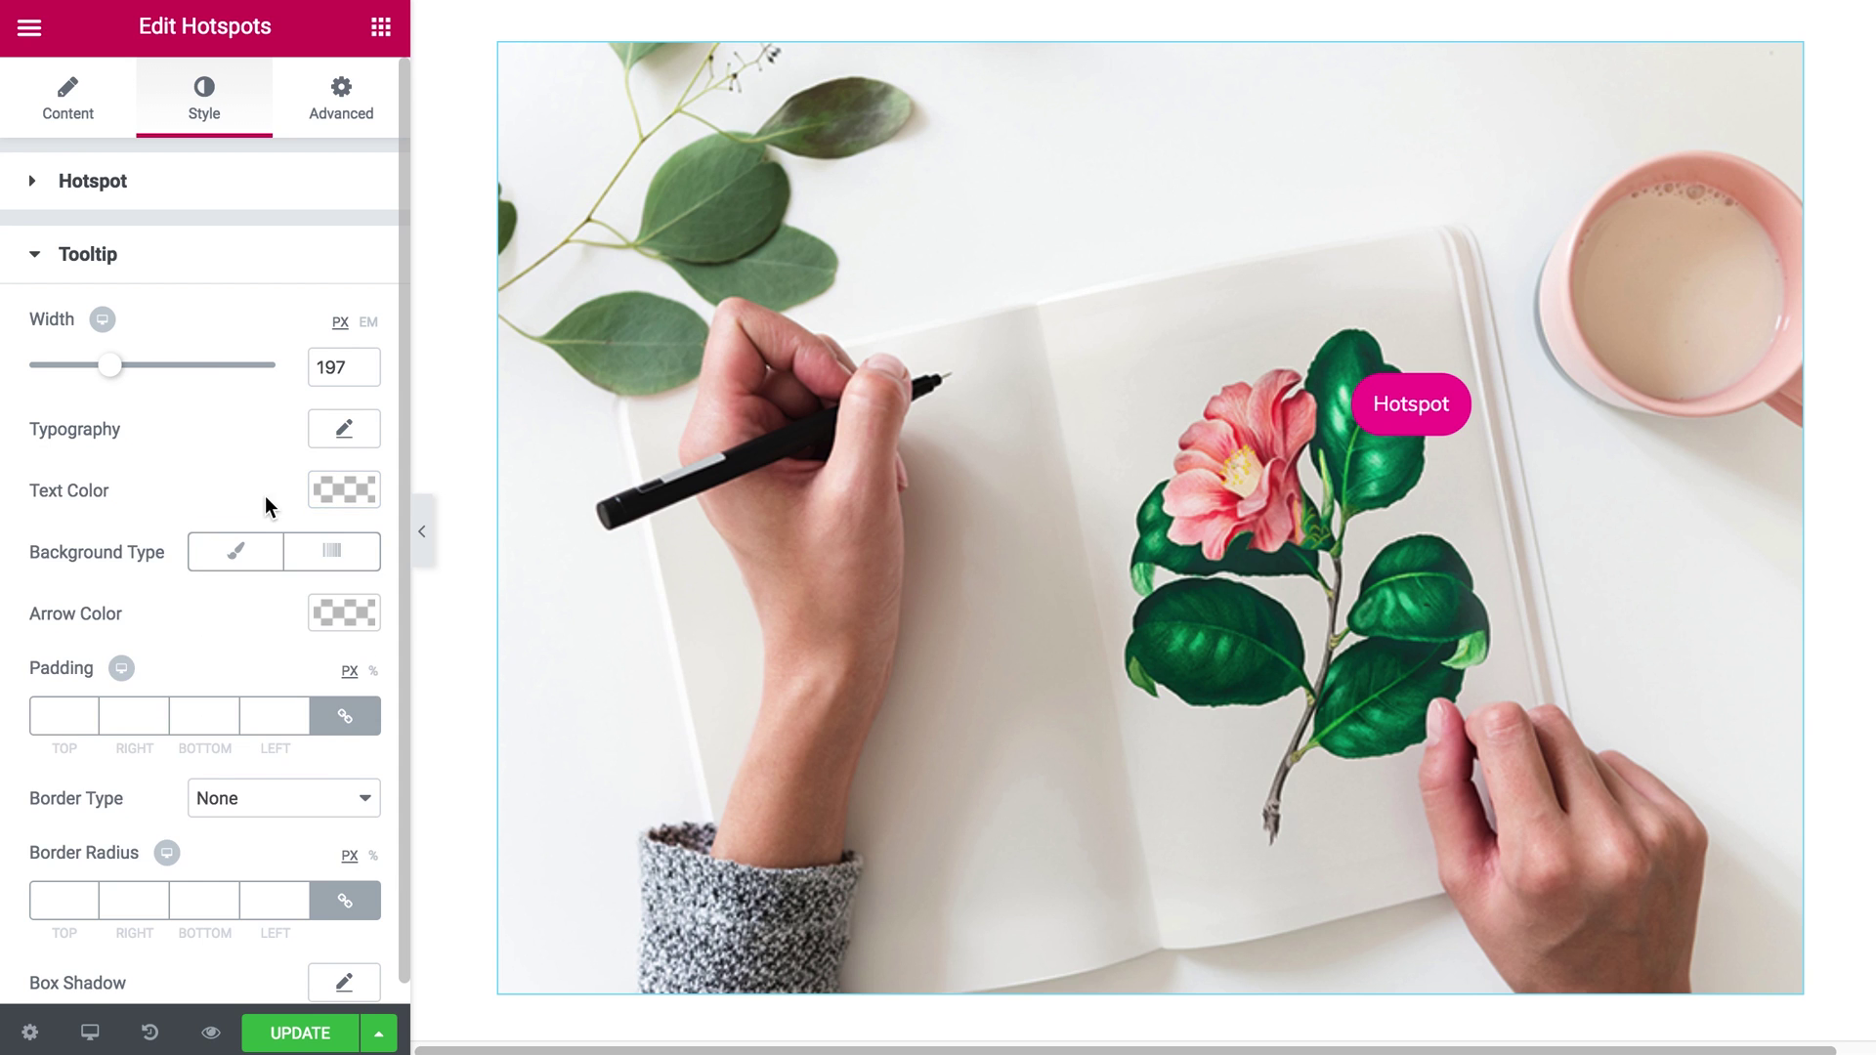
{"action": "left_click", "coordinate": [238, 543]}
{"action": "left_click", "coordinate": [348, 608]}
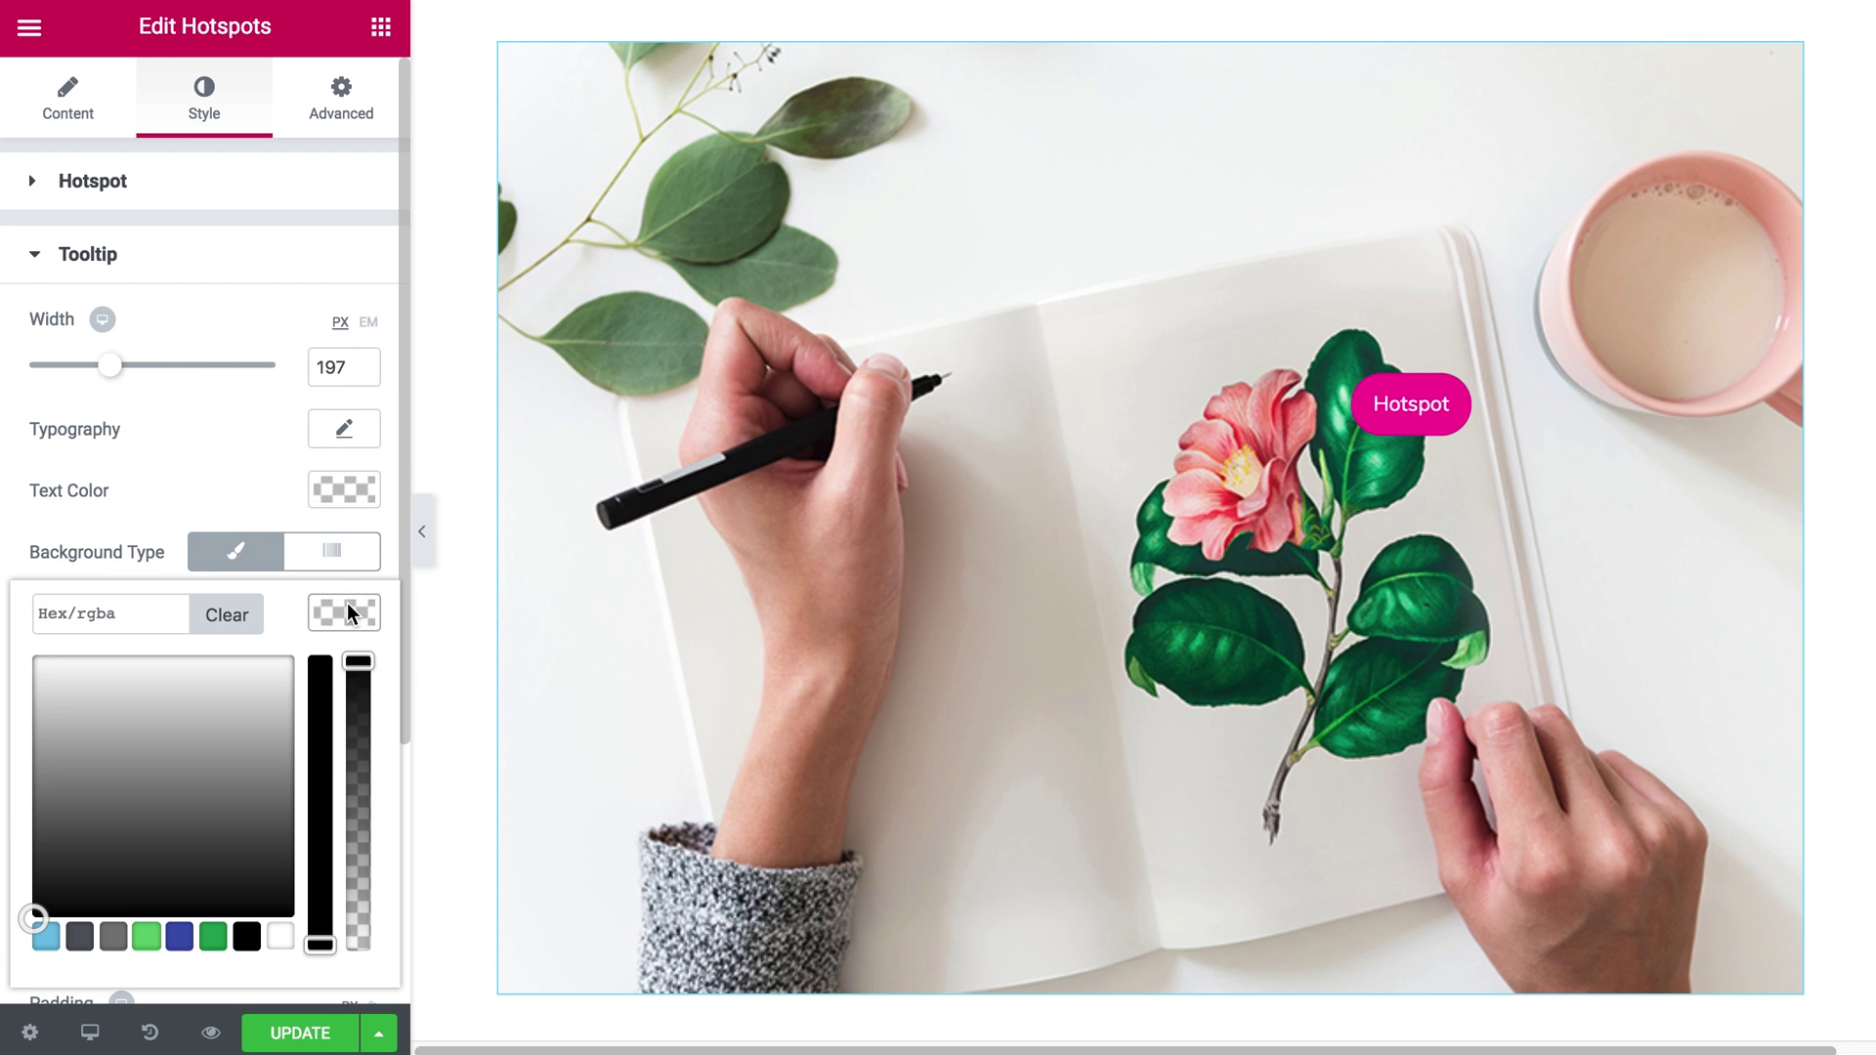
{"action": "left_click_drag", "start_coordinate": [130, 731], "coordinate": [285, 655]}
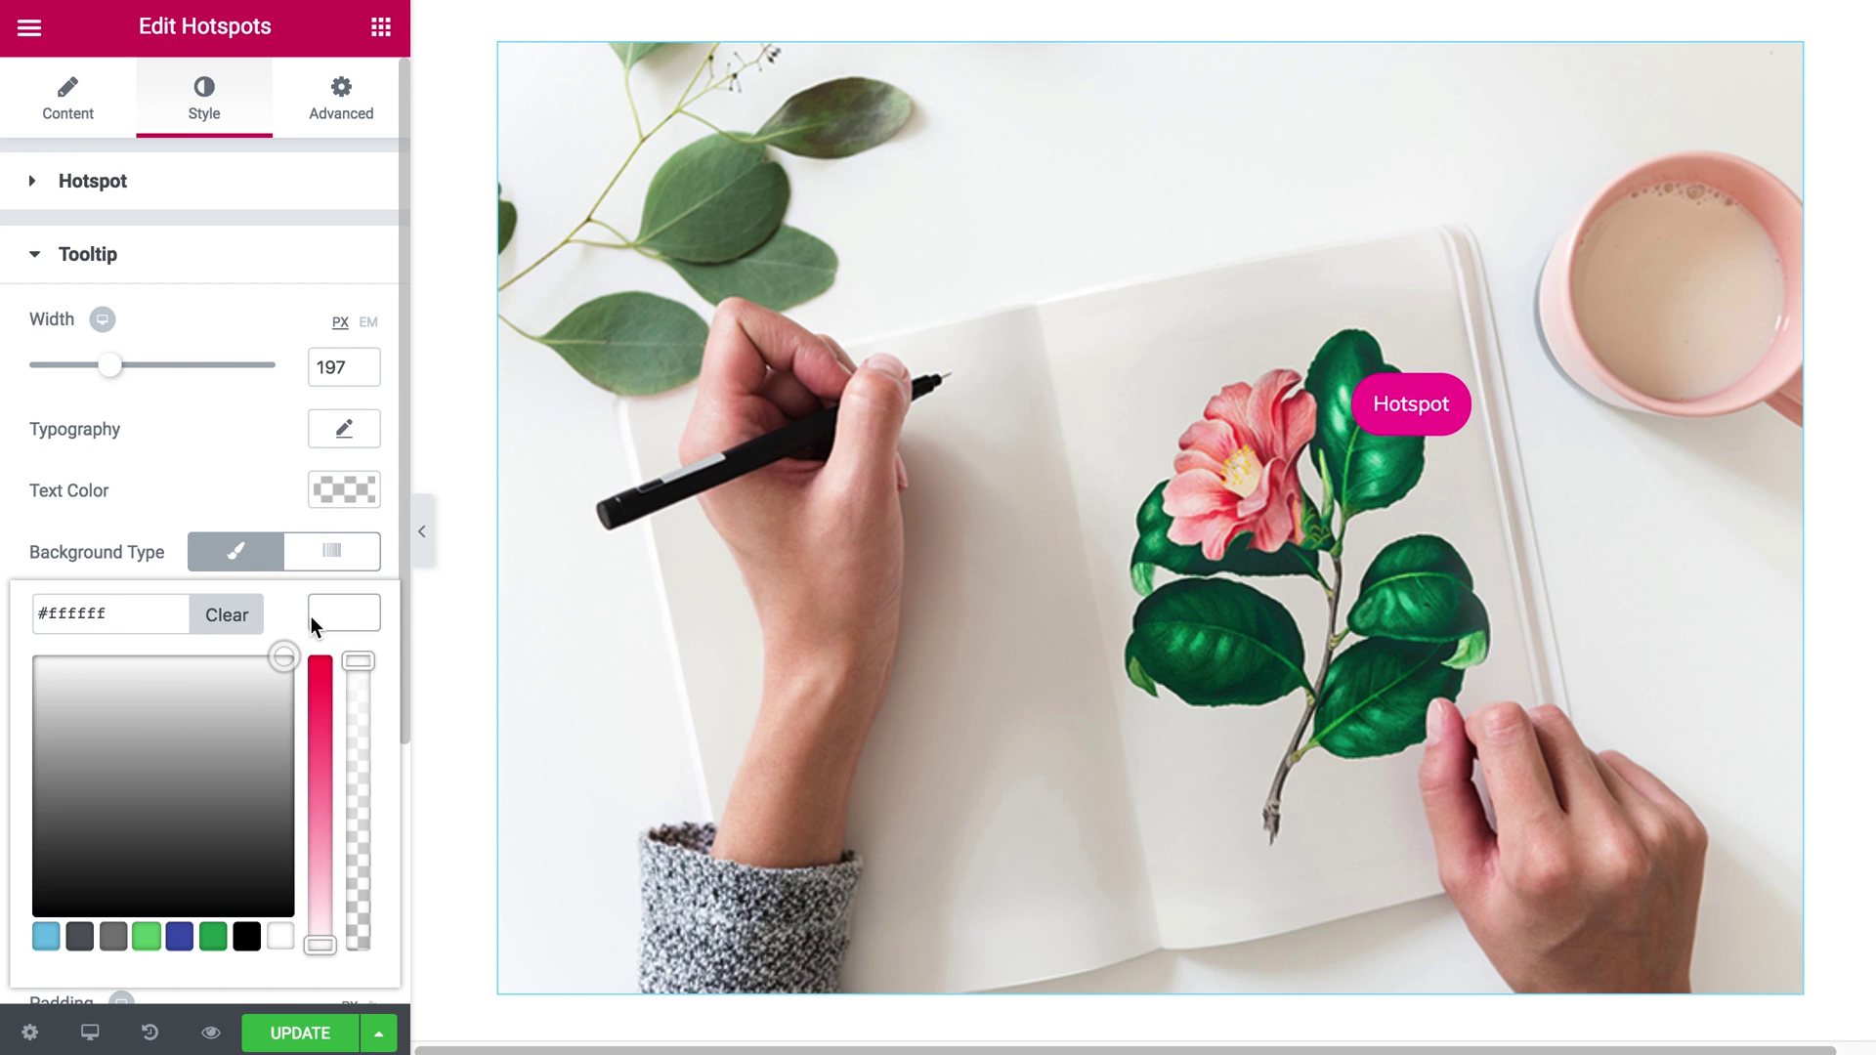
{"action": "left_click", "coordinate": [241, 468]}
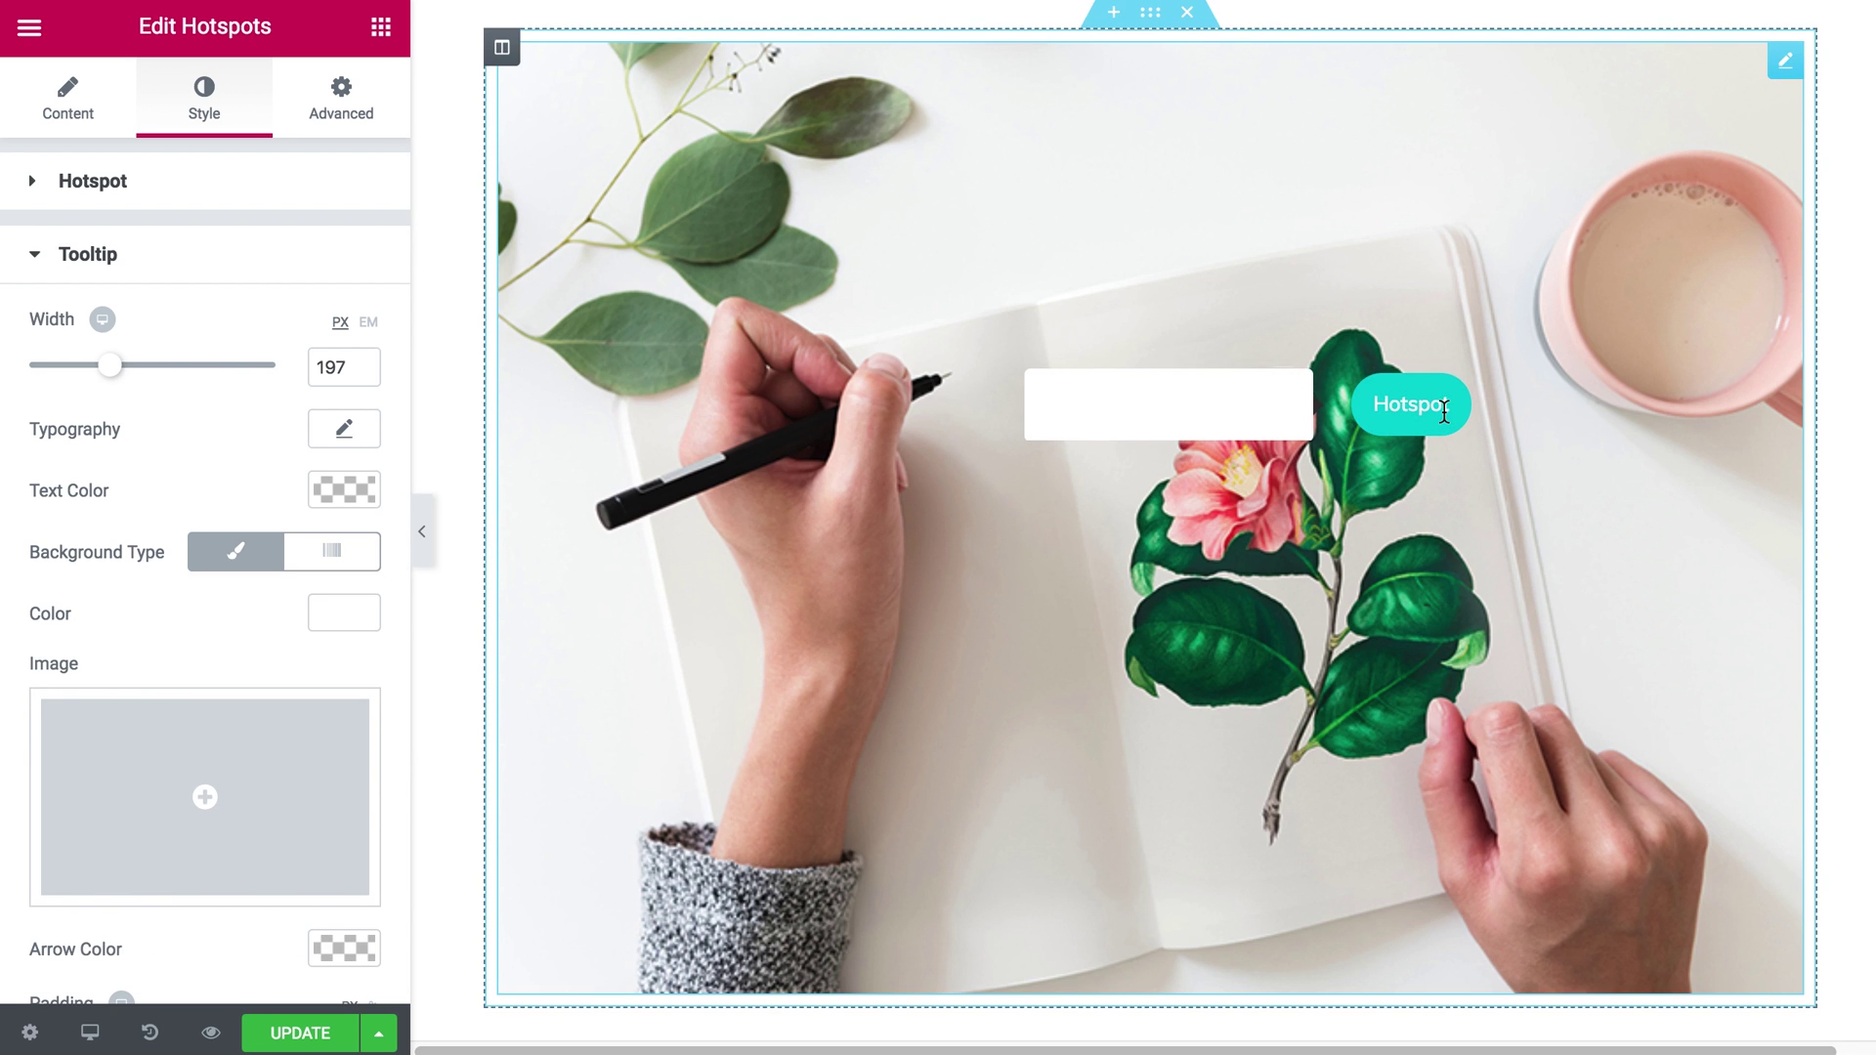
- Set the tooltip text colour to turquoise #03d3d3
{"action": "left_click", "coordinate": [377, 487]}
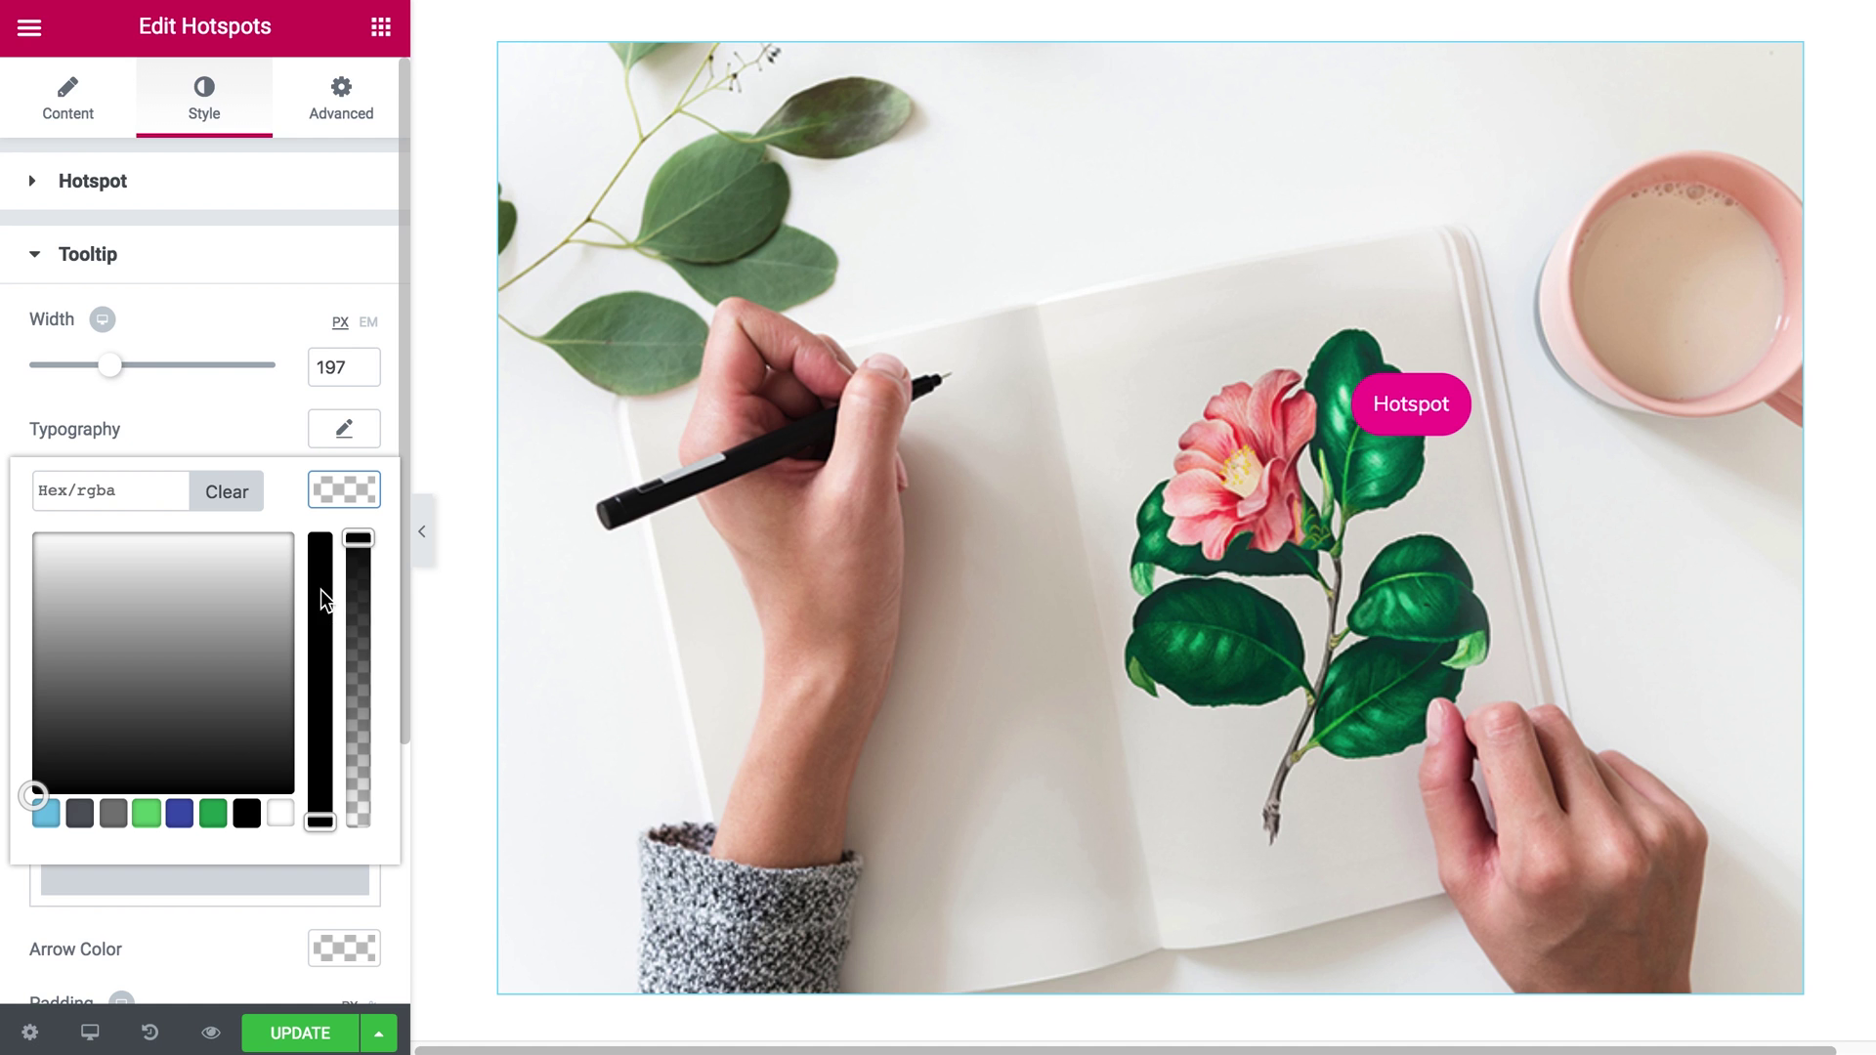
{"action": "left_click", "coordinate": [142, 500]}
{"action": "type", "text": "#03d3d3"}
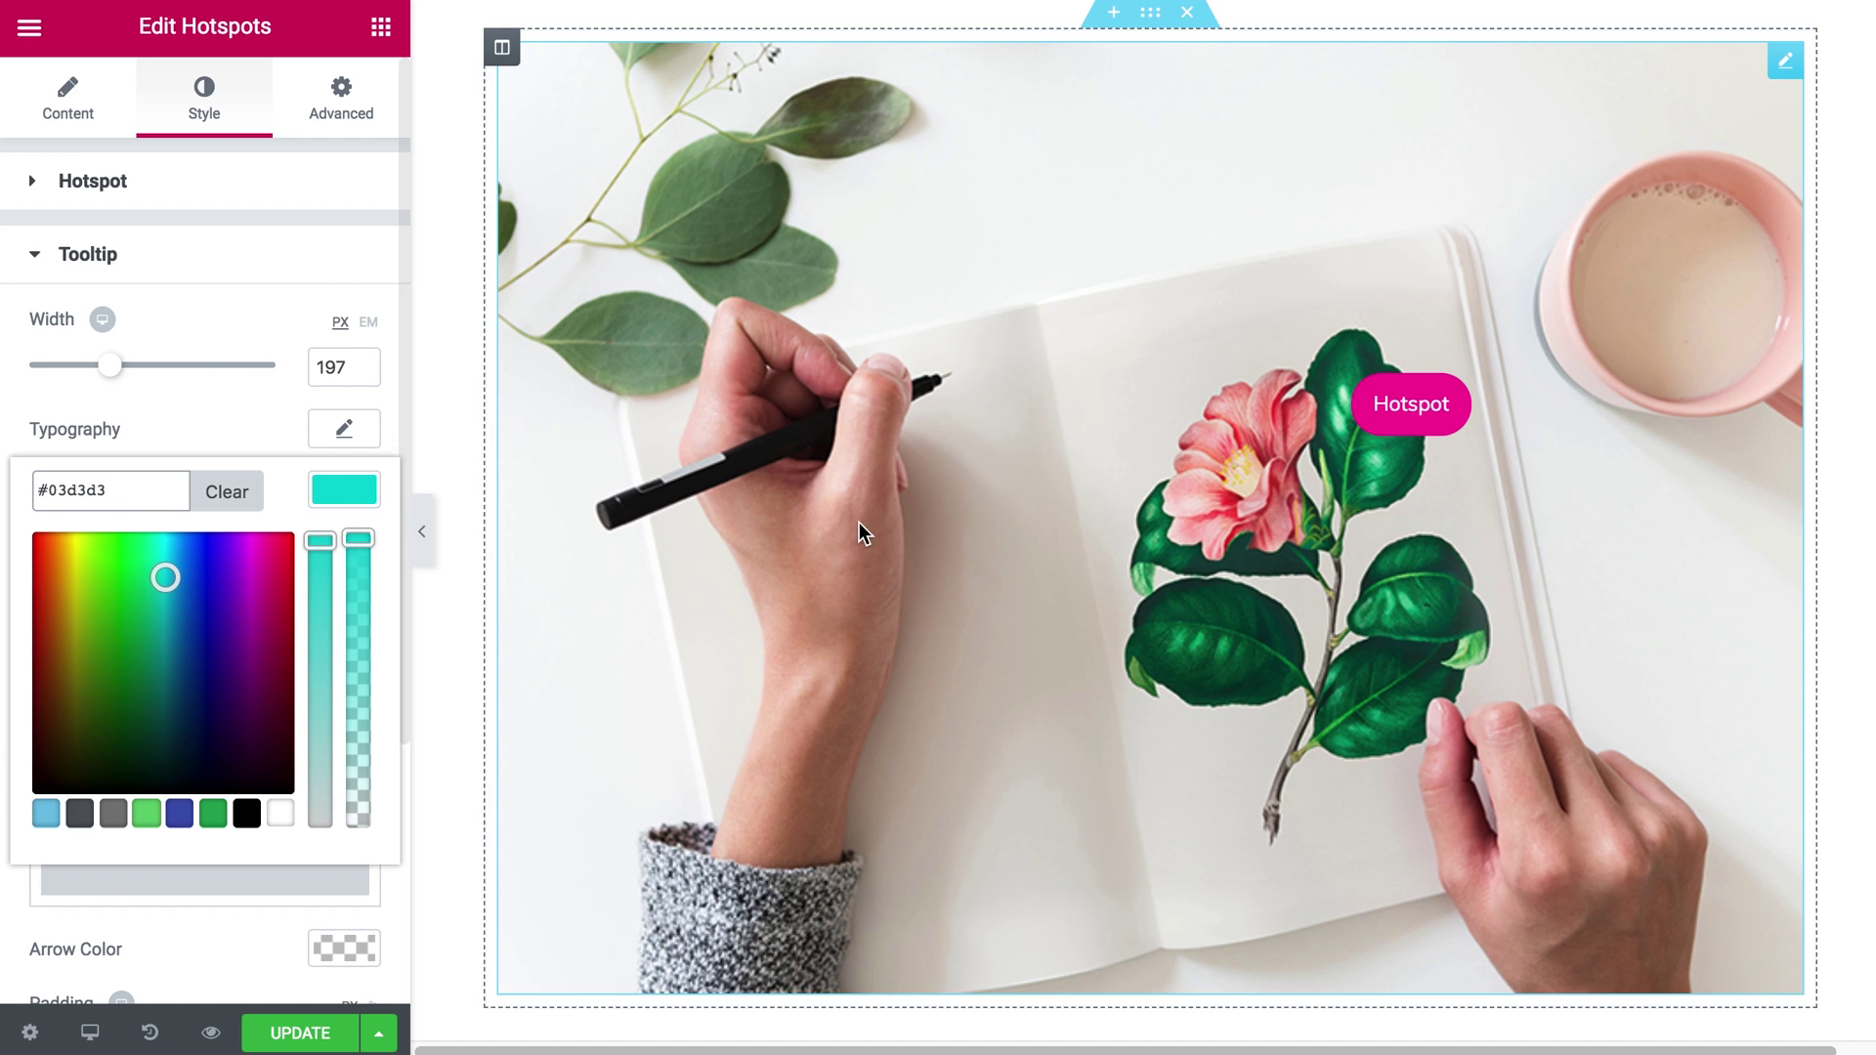
{"action": "mouse_move", "coordinate": [1419, 414]}
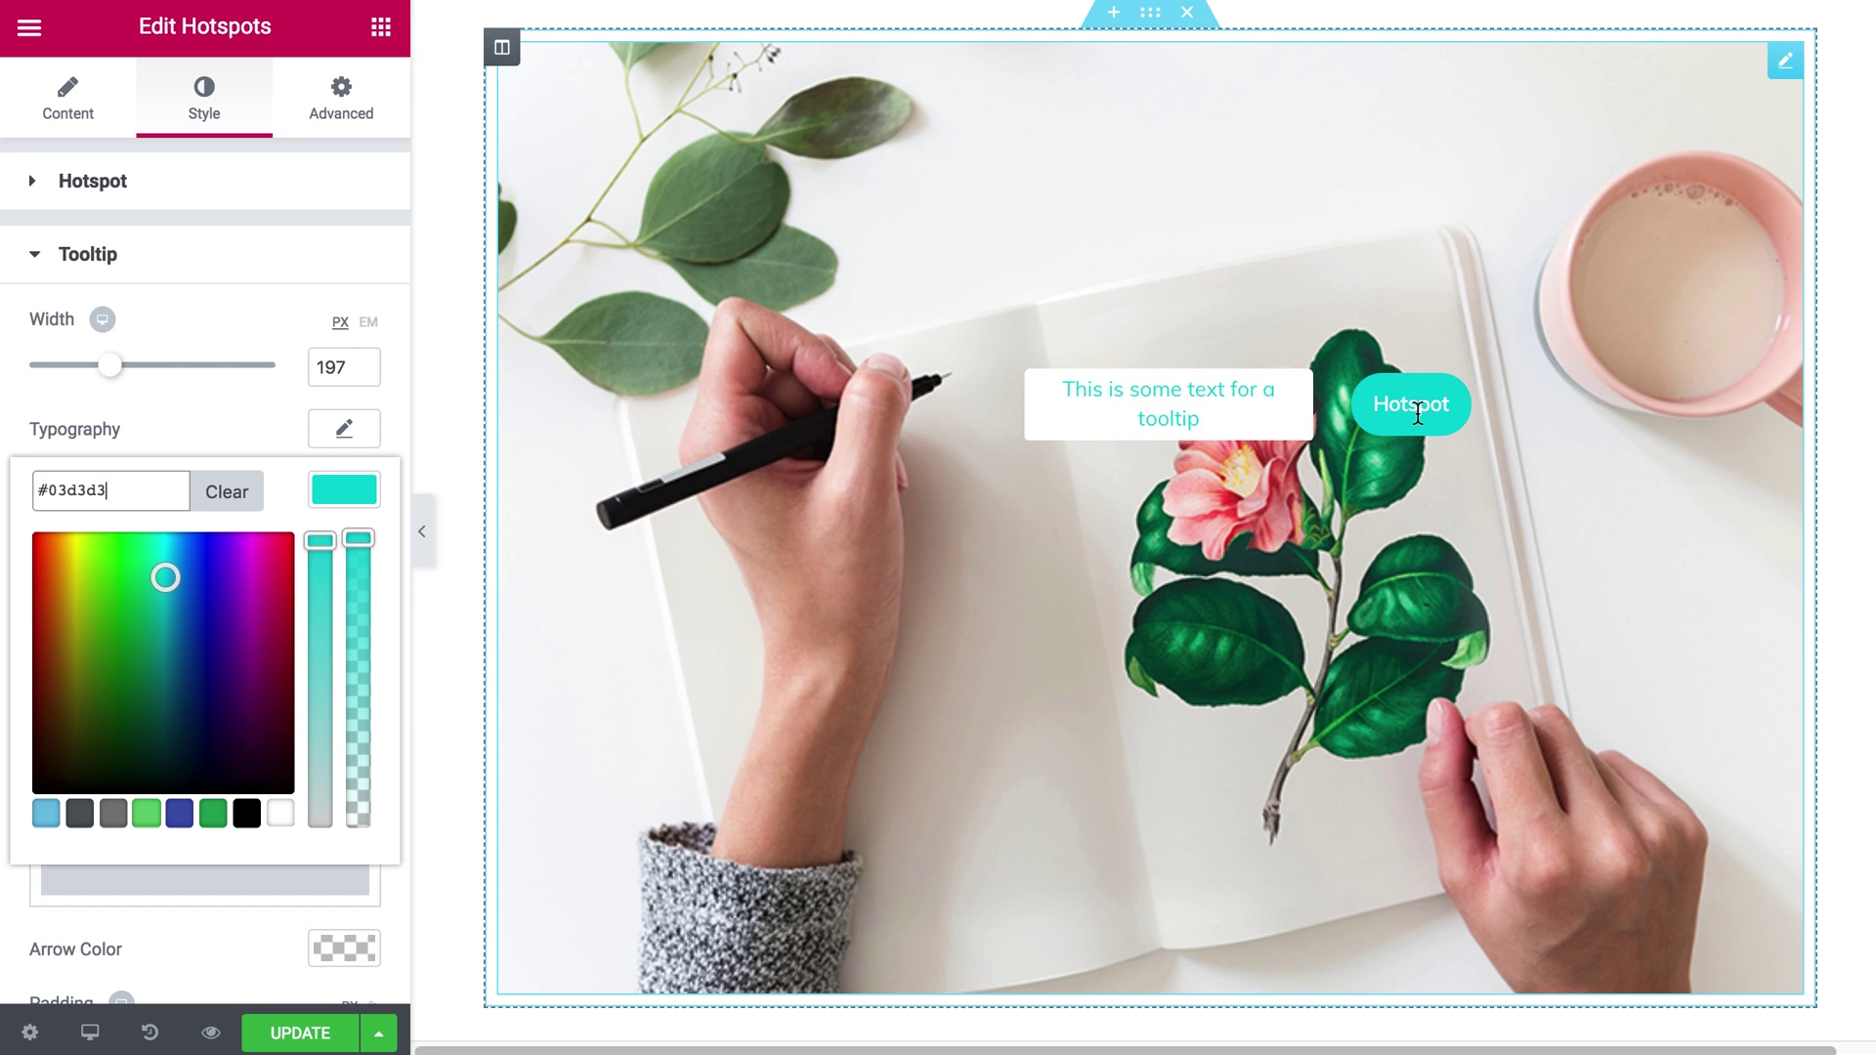
{"action": "left_click", "coordinate": [269, 420]}
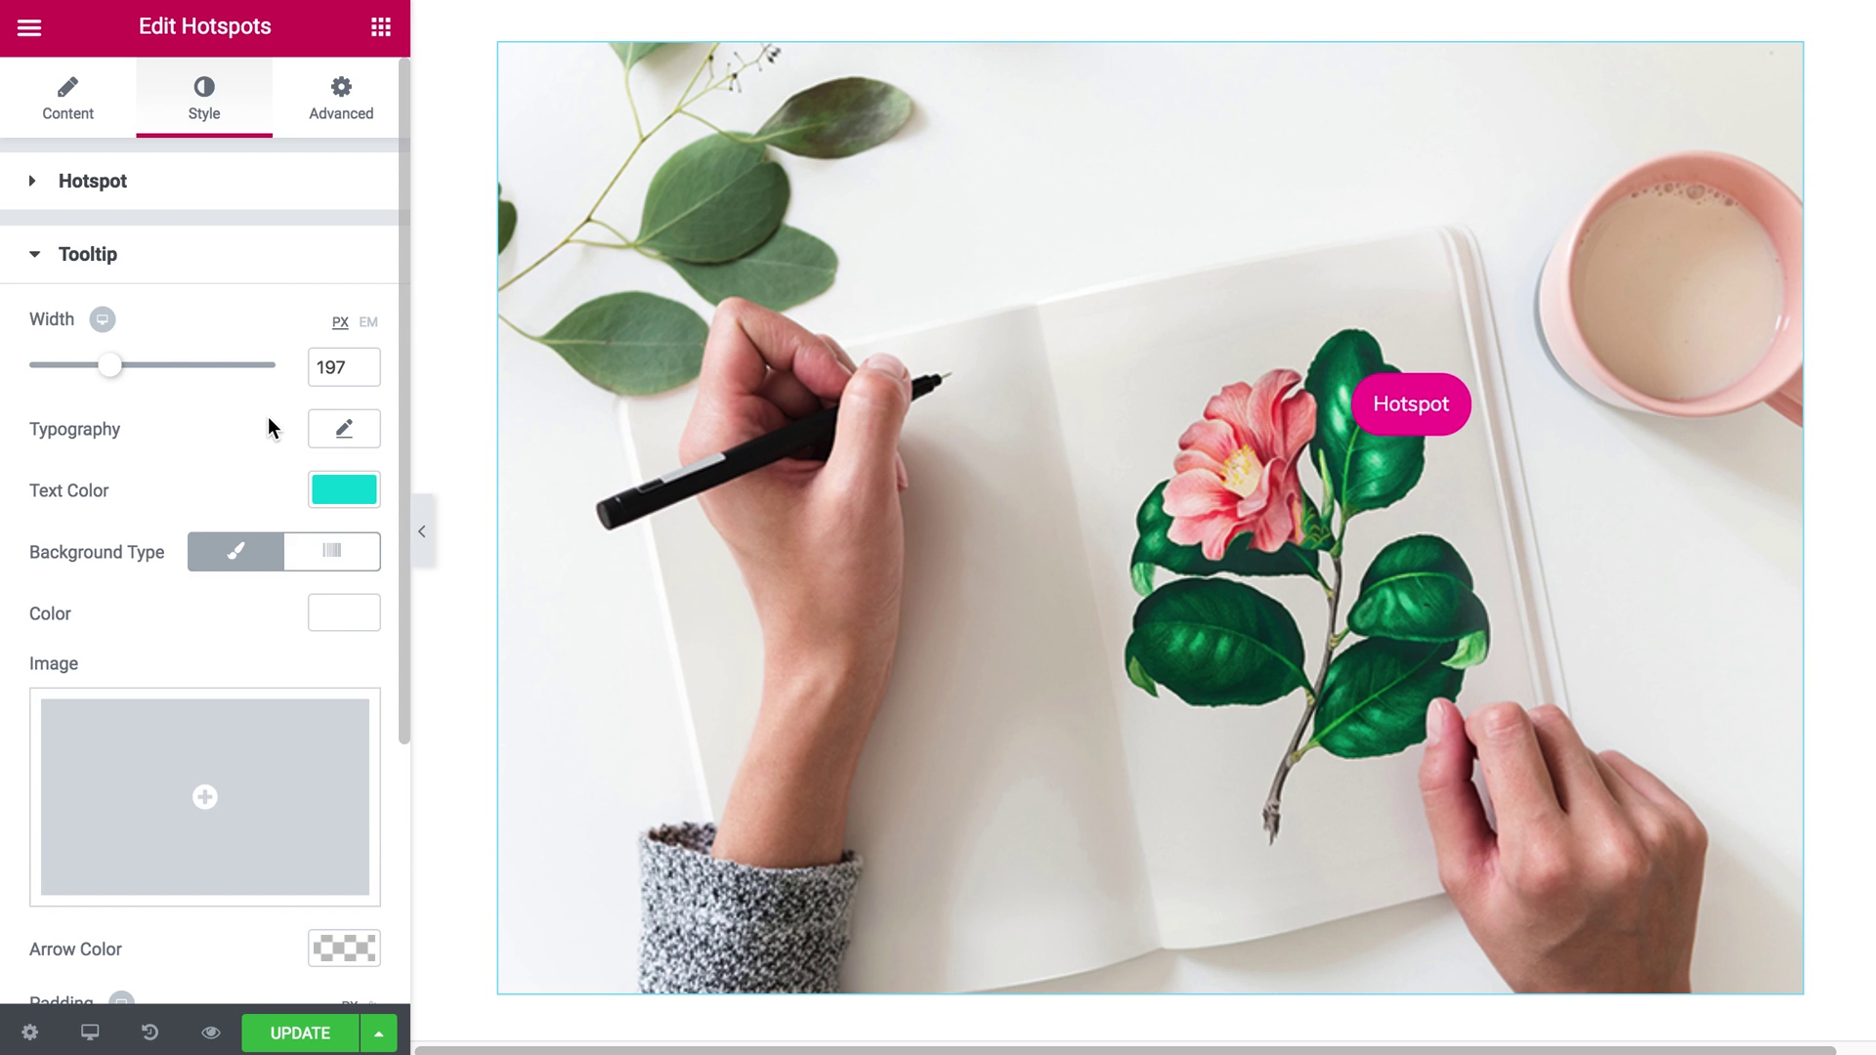
- Set the tooltip arrow colour to white and update the page
{"action": "scroll", "coordinate": [268, 416], "scroll_direction": "down", "scroll_amount": 4}
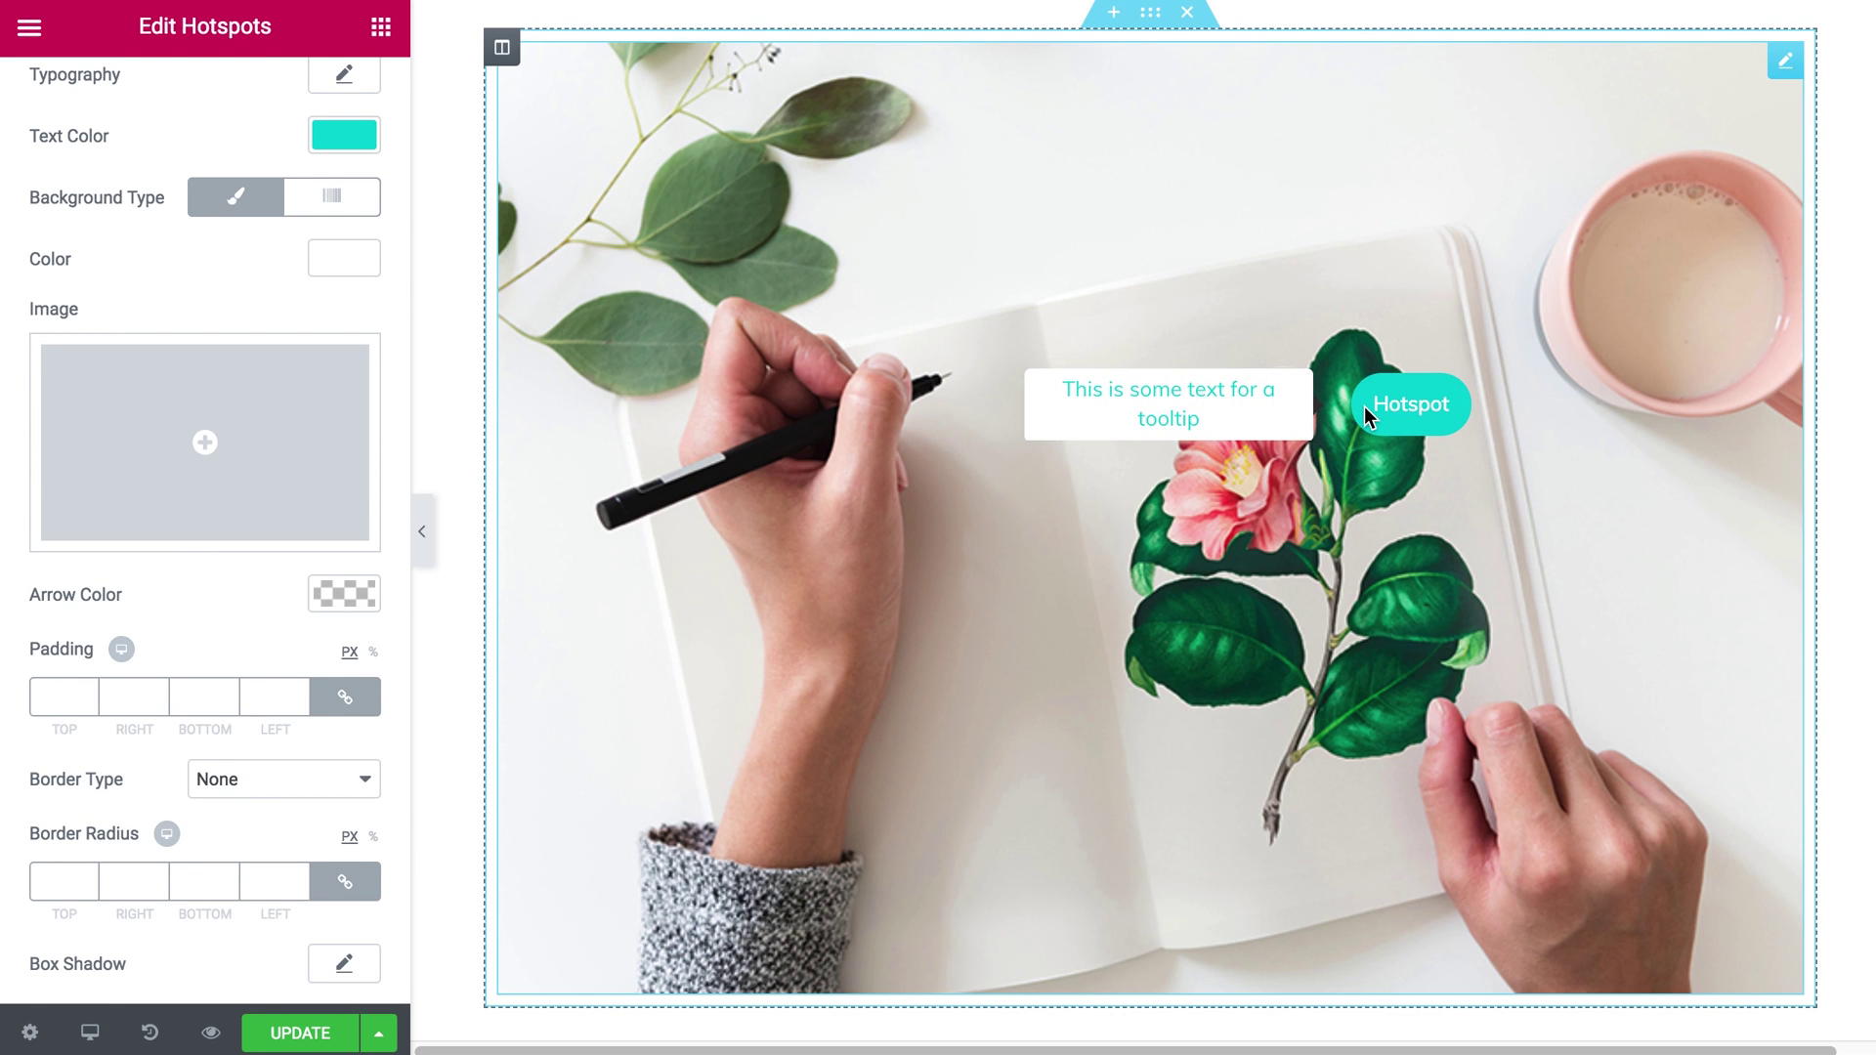
{"action": "left_click", "coordinate": [337, 598]}
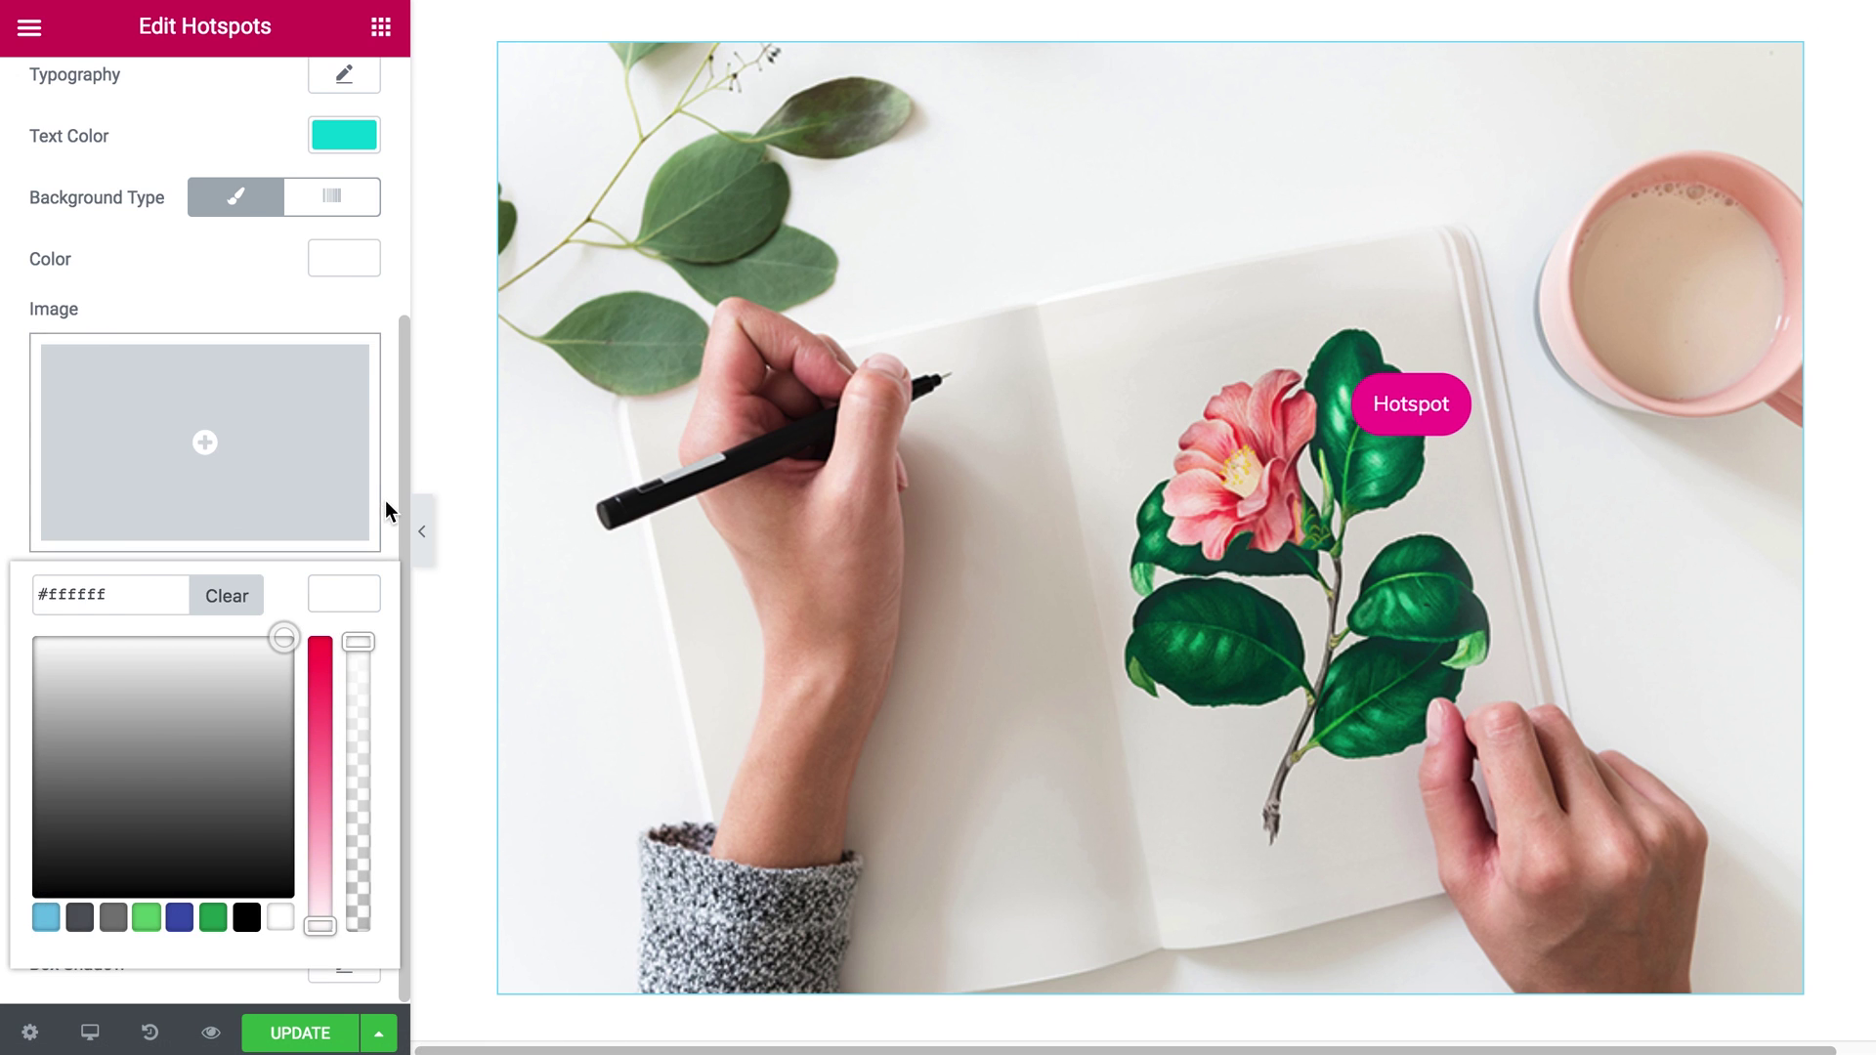
{"action": "left_click", "coordinate": [1321, 496]}
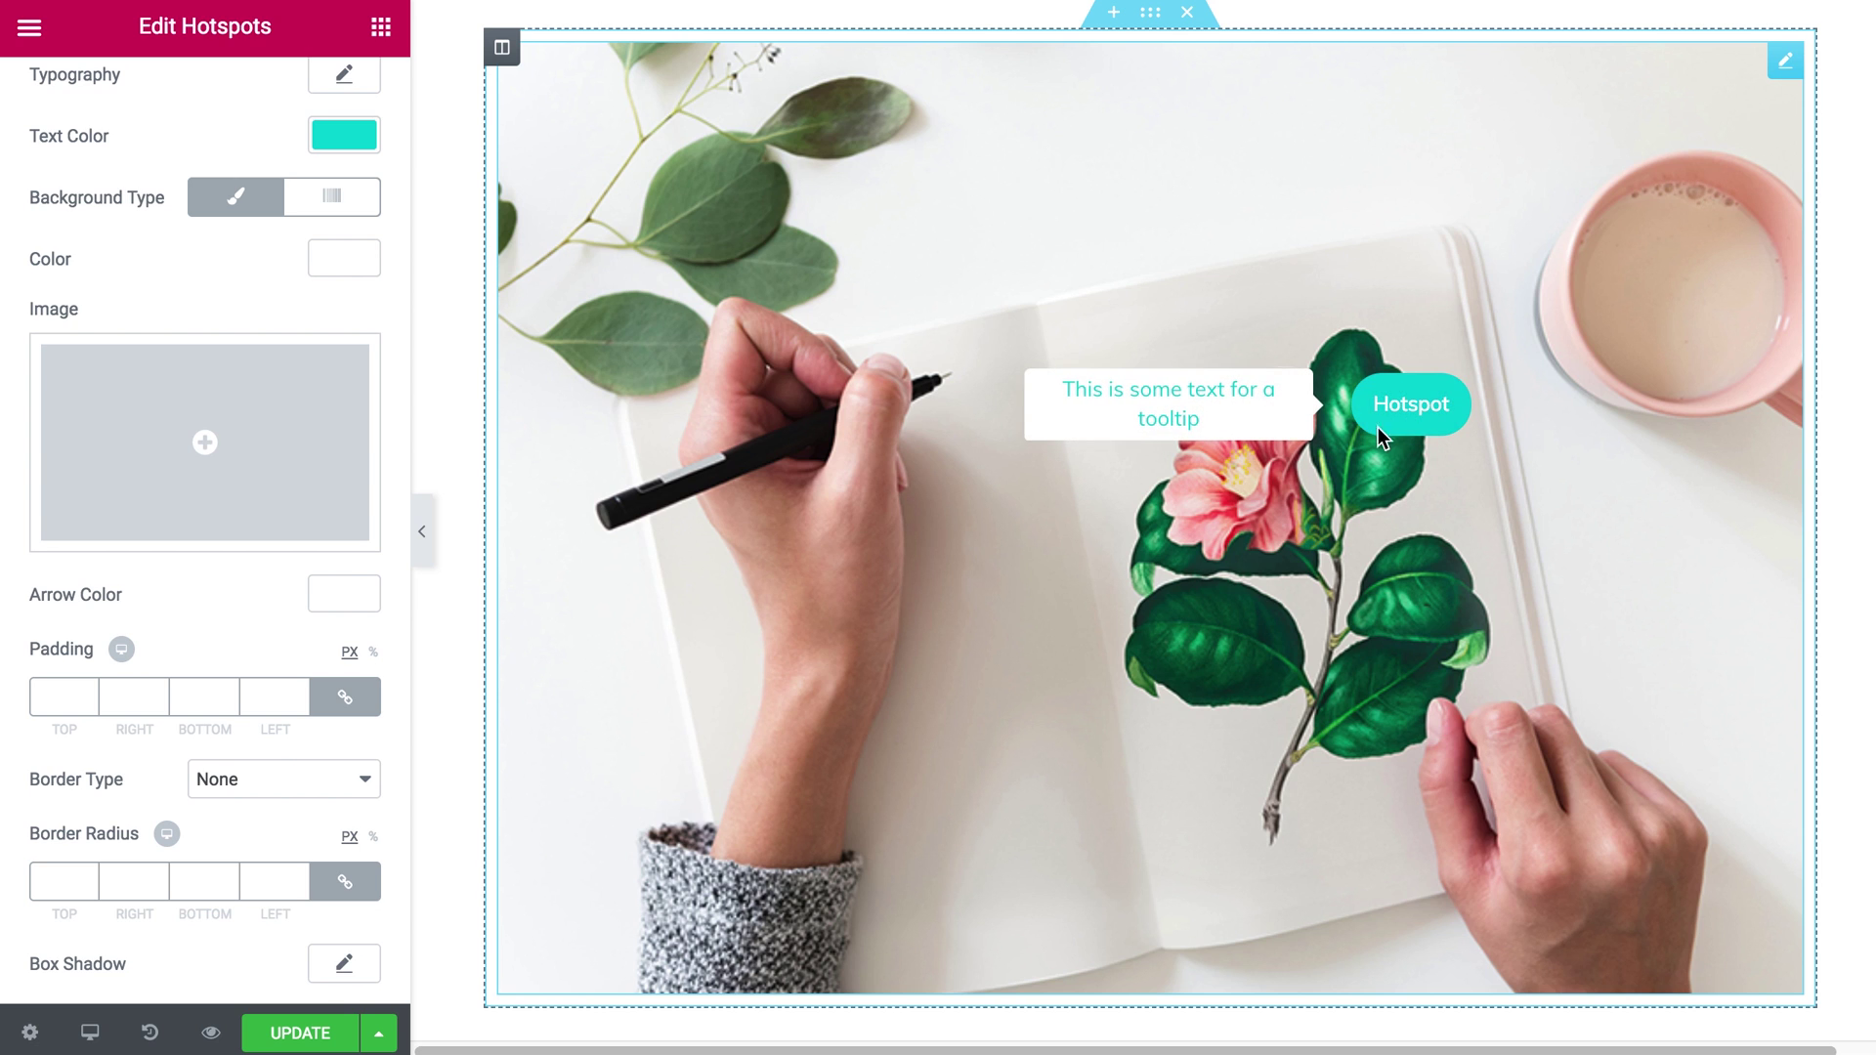
{"action": "left_click", "coordinate": [303, 1038]}
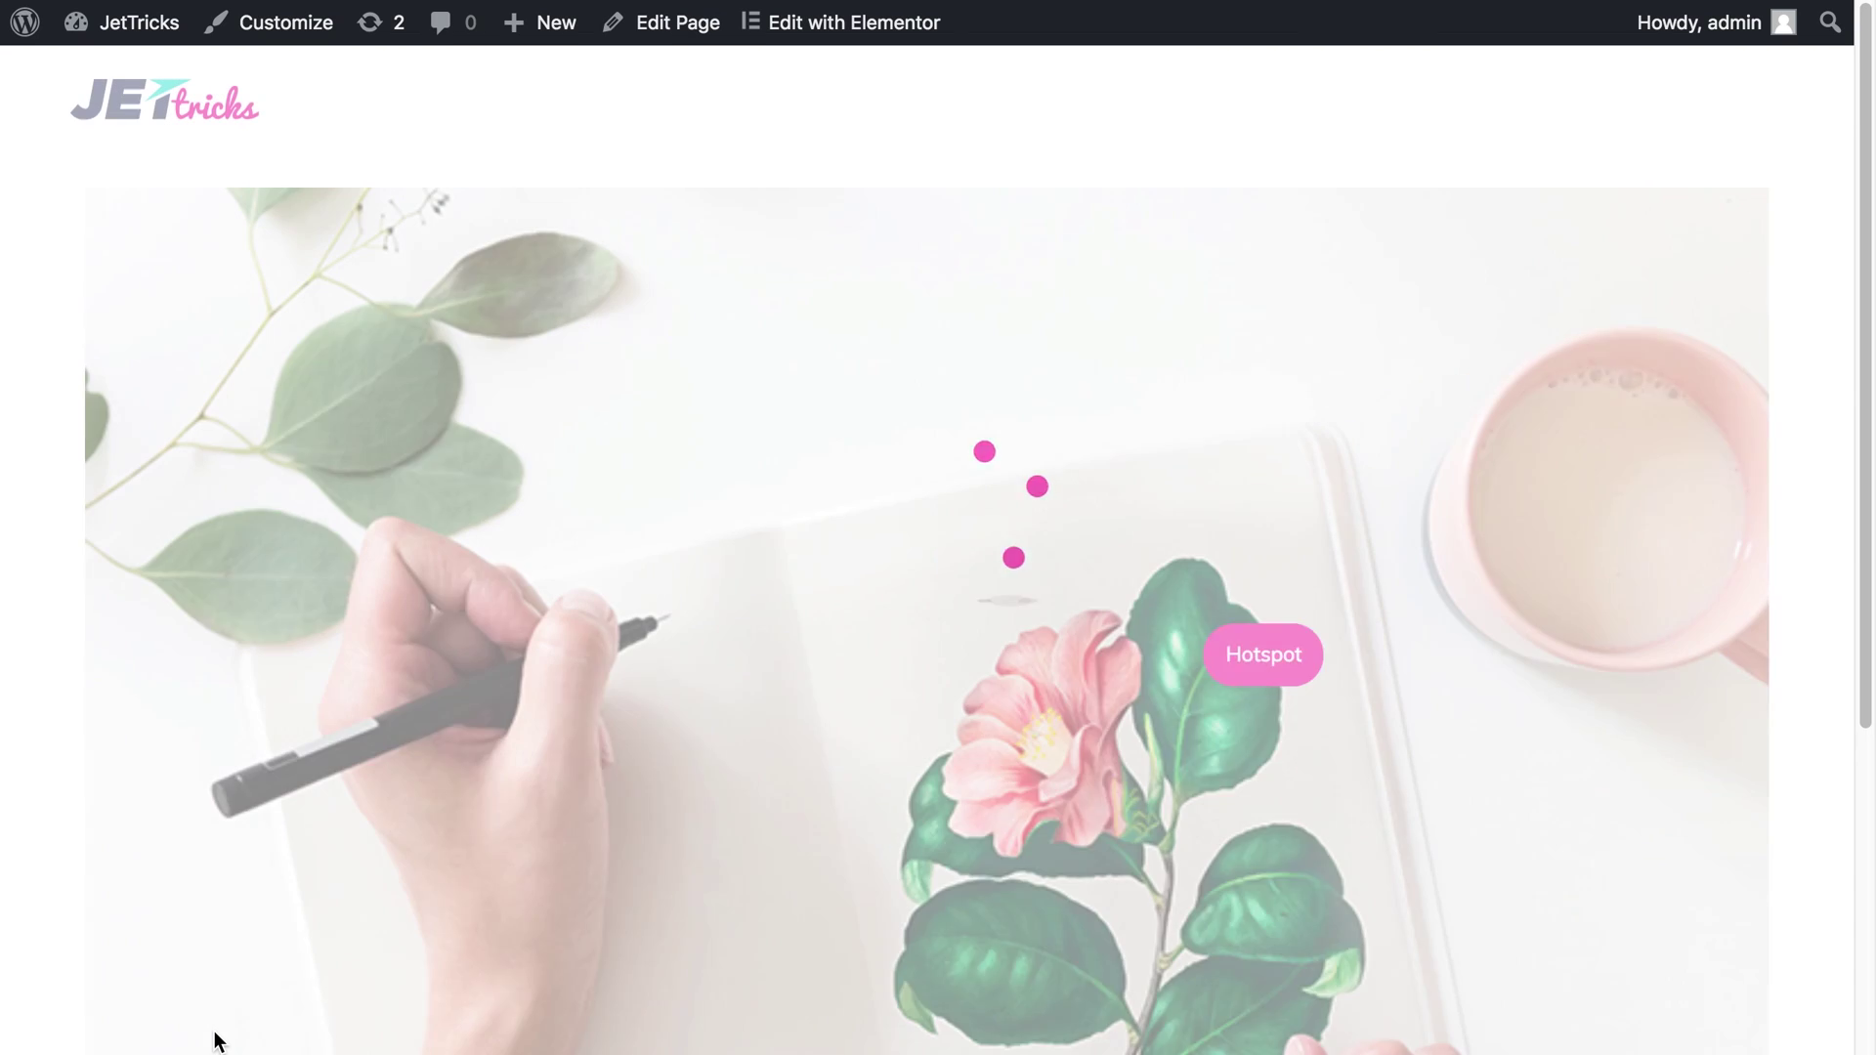
- On the published page, confirm the flower-image Hotspot turns turquoise and shows its white tooltip to the left
{"action": "scroll", "coordinate": [586, 641], "scroll_direction": "down", "scroll_amount": 3}
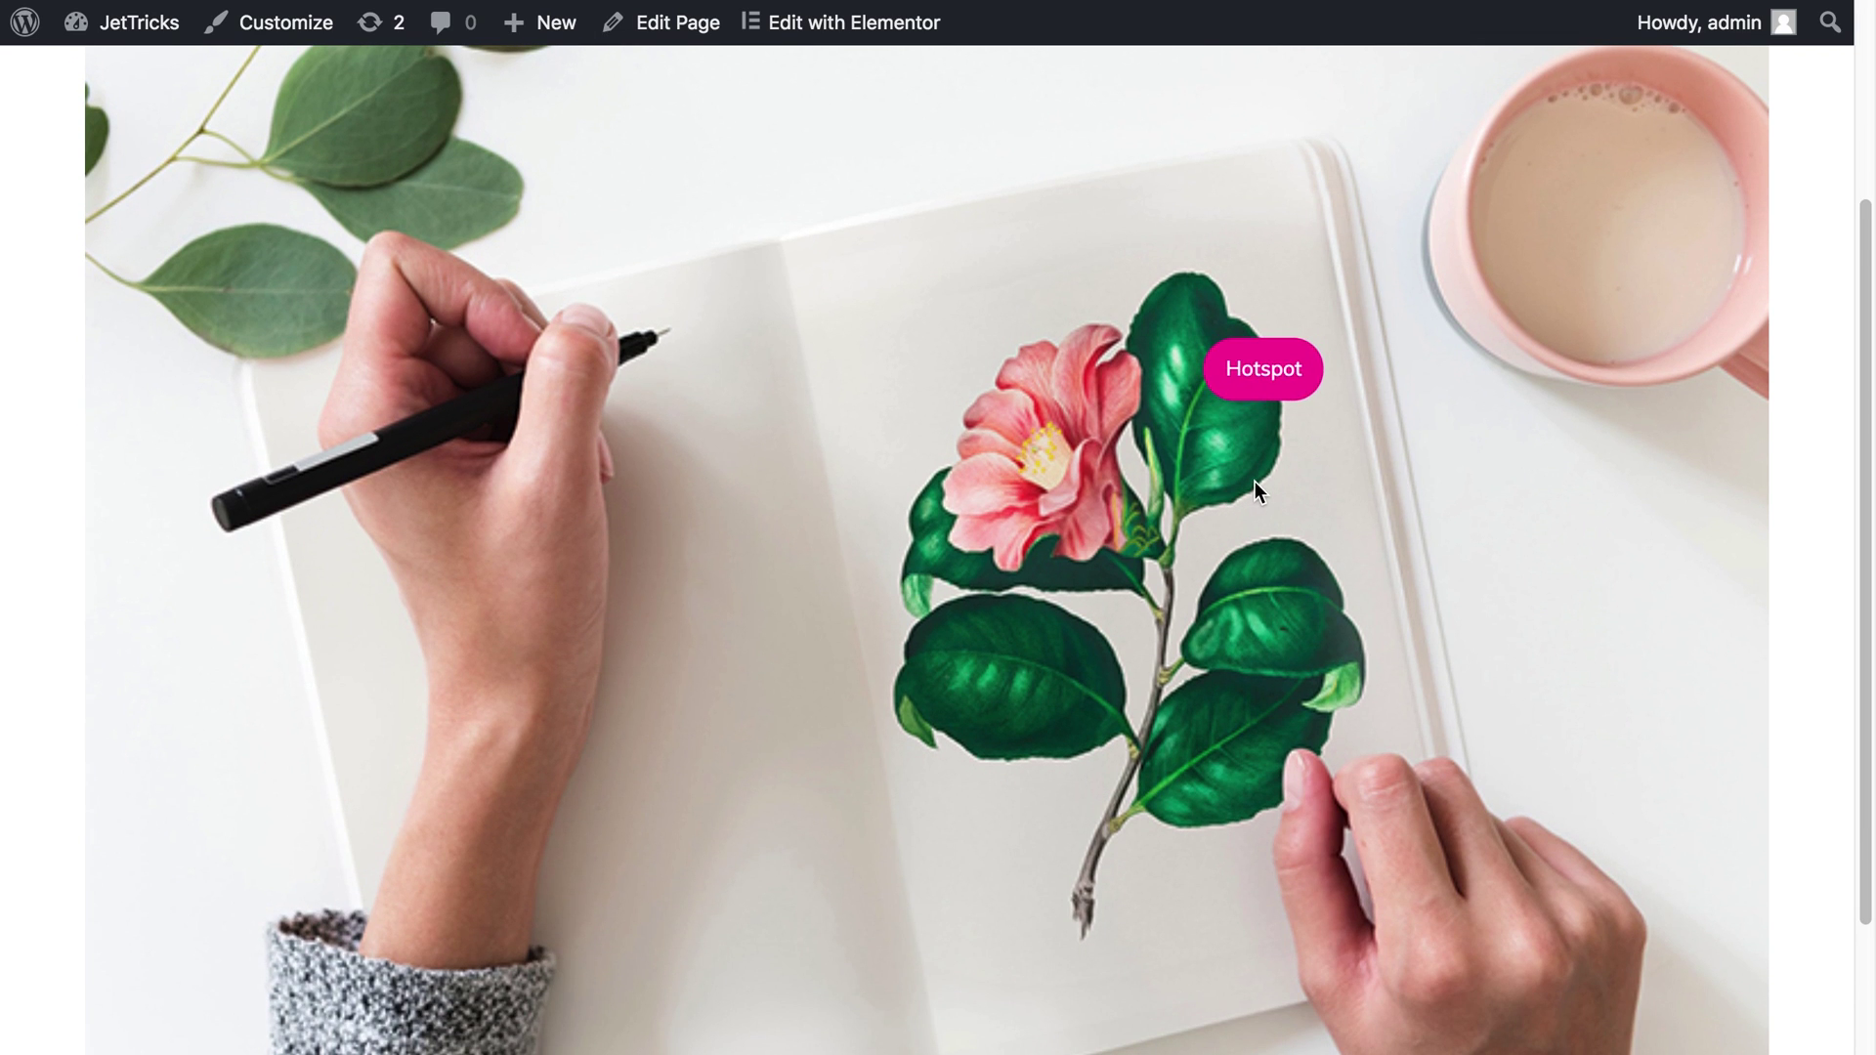
{"action": "mouse_move", "coordinate": [1268, 376]}
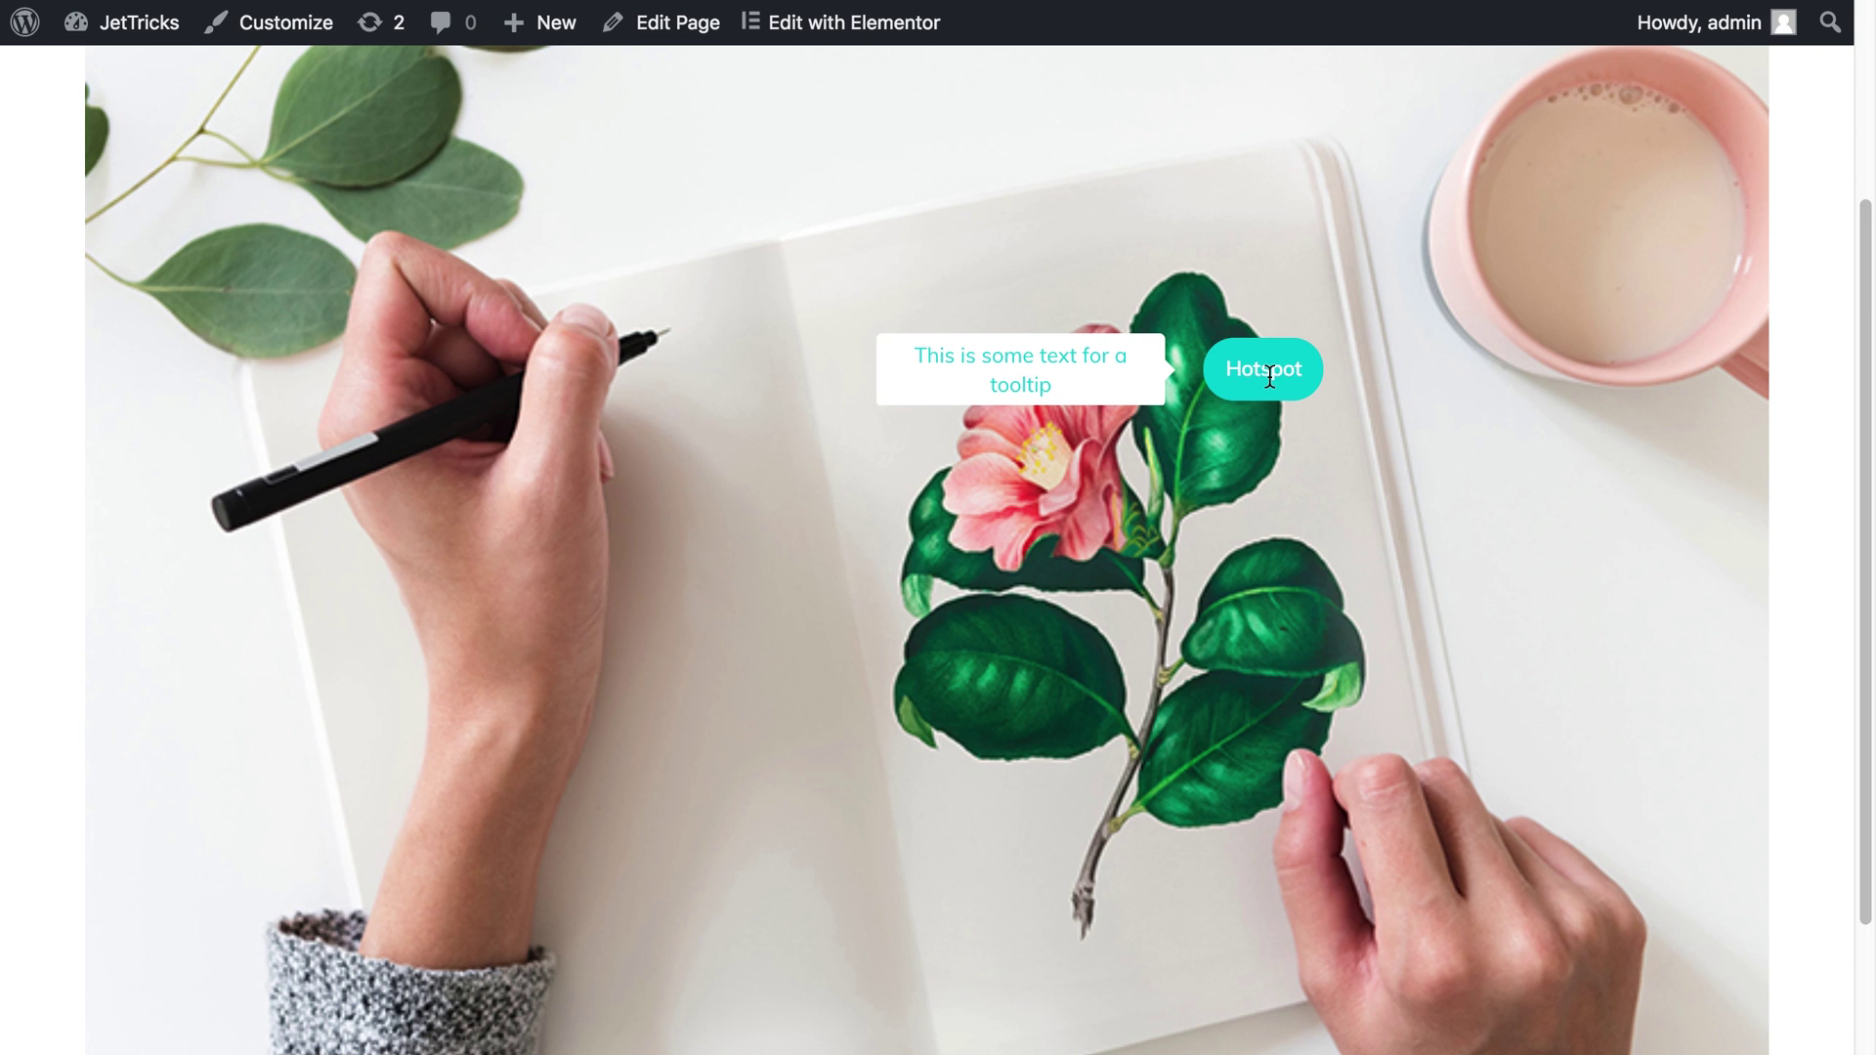